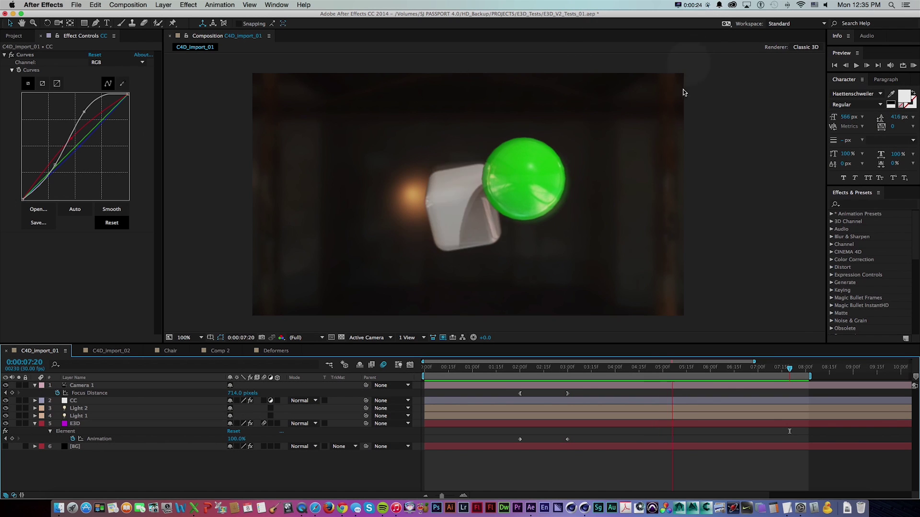
Step: Preview and scrub the C4D_import_01 composition to examine the animated spheres and cubes from start to finish
key("space")
left_click_drag(470, 369, 566, 371)
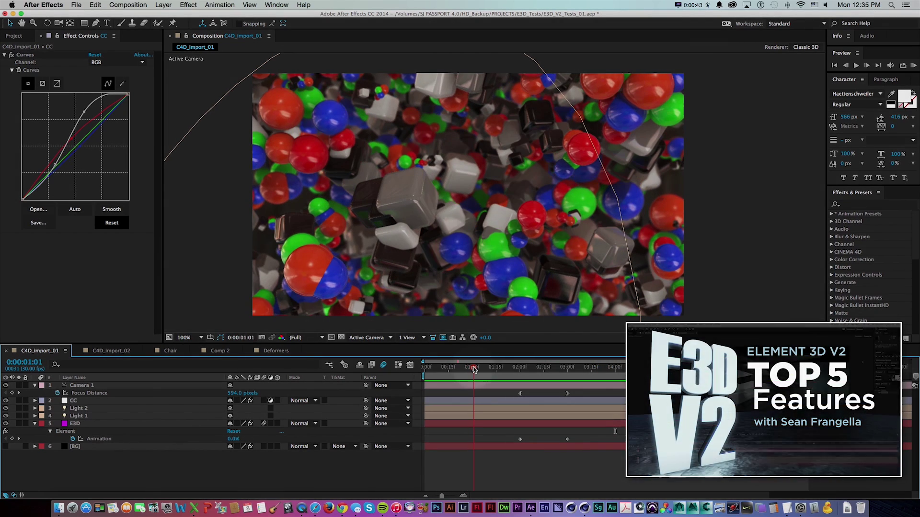
left_click_drag(473, 369, 578, 369)
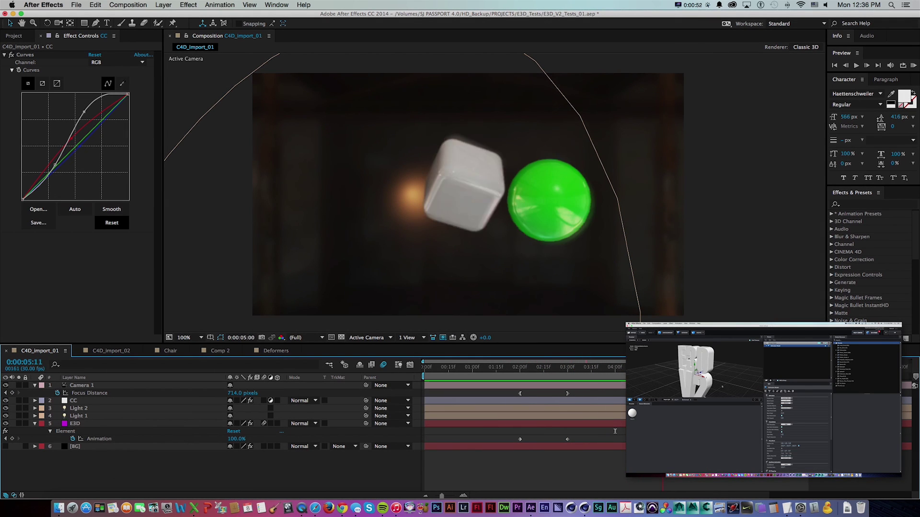
left_click_drag(679, 371, 535, 370)
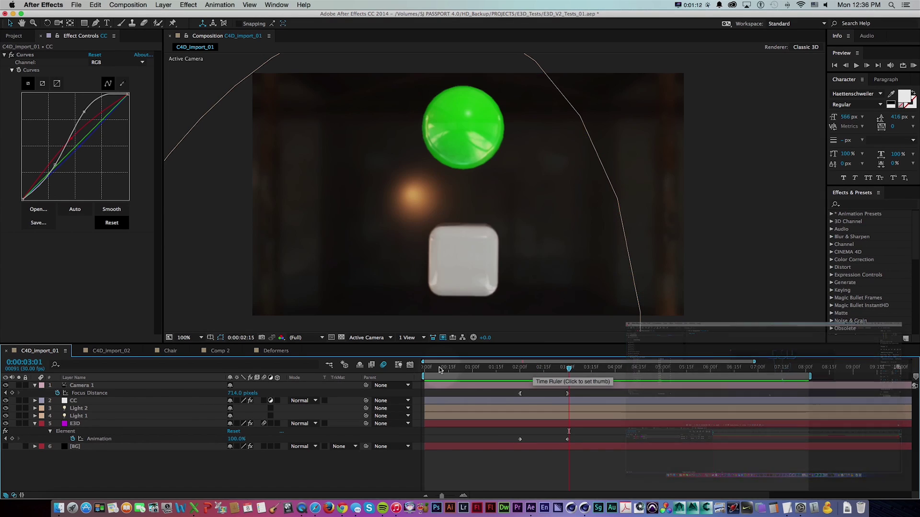
left_click(477, 370)
left_click_drag(492, 370, 433, 377)
key("KP_0")
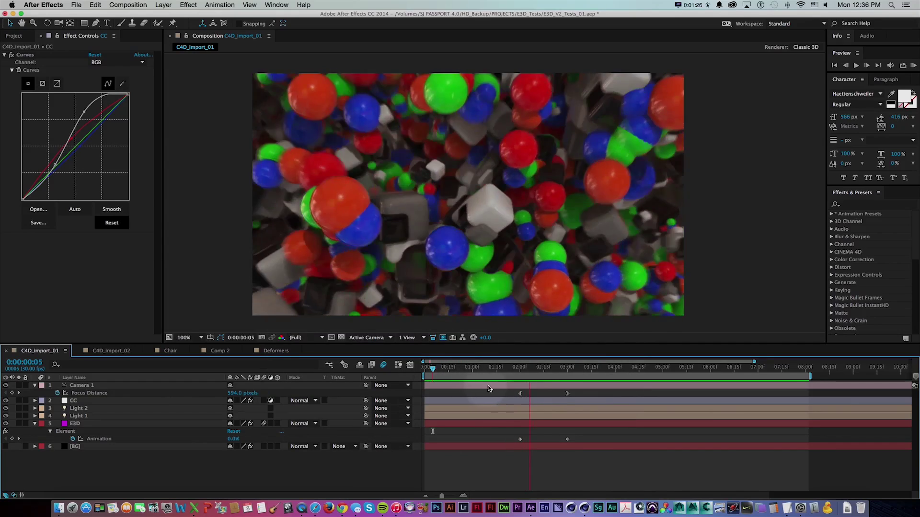
key("space")
left_click_drag(479, 372, 642, 372)
Step: Switch to Cinema 4D and play back the sphere and cube animation in the viewport
key("super+Tab")
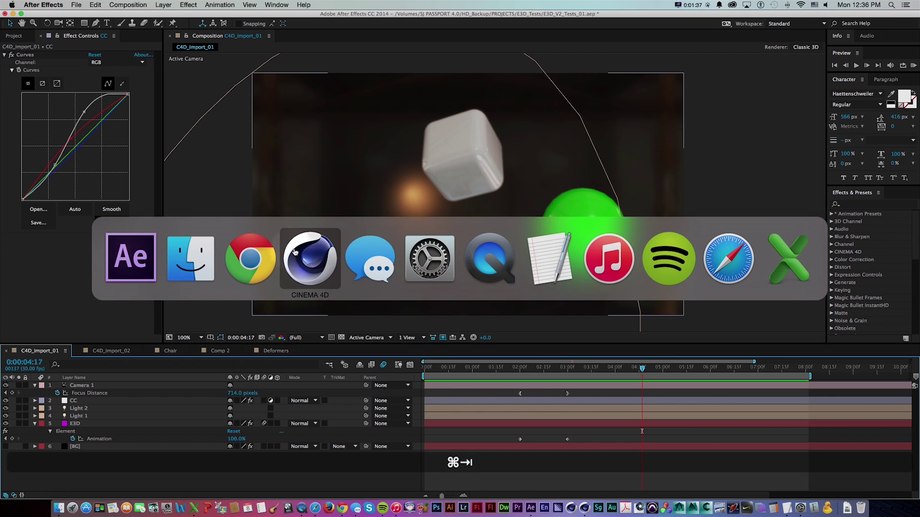
left_click(295, 252)
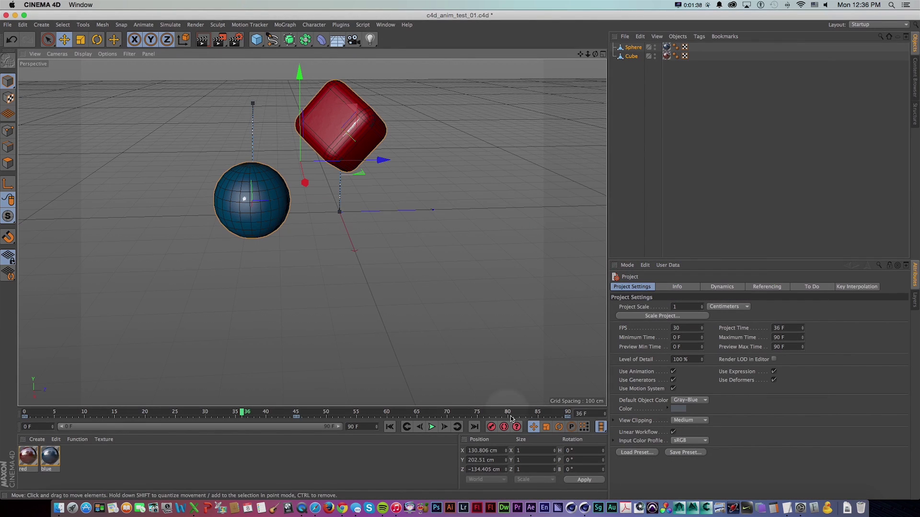
left_click(431, 426)
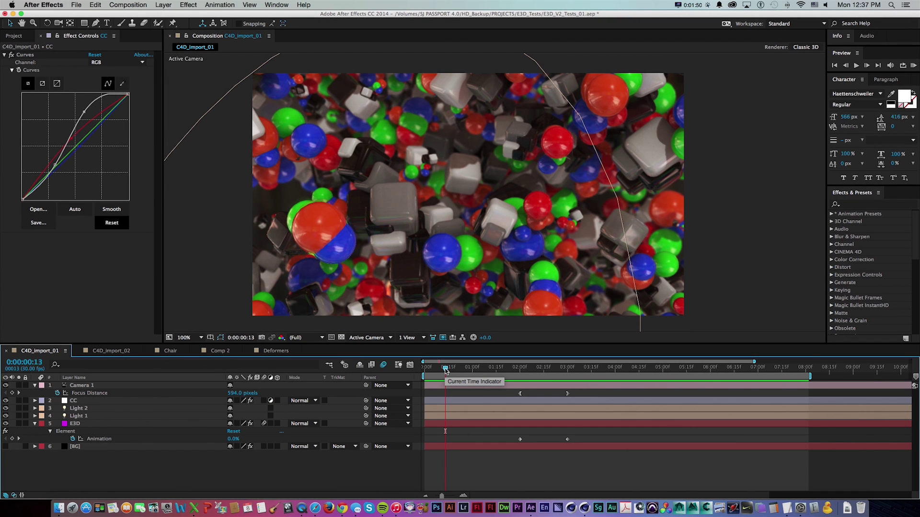
Step: Return to After Effects, select the E3D layer and scrub the timeline to examine how its replicated objects animate
left_click_drag(445, 370, 514, 370)
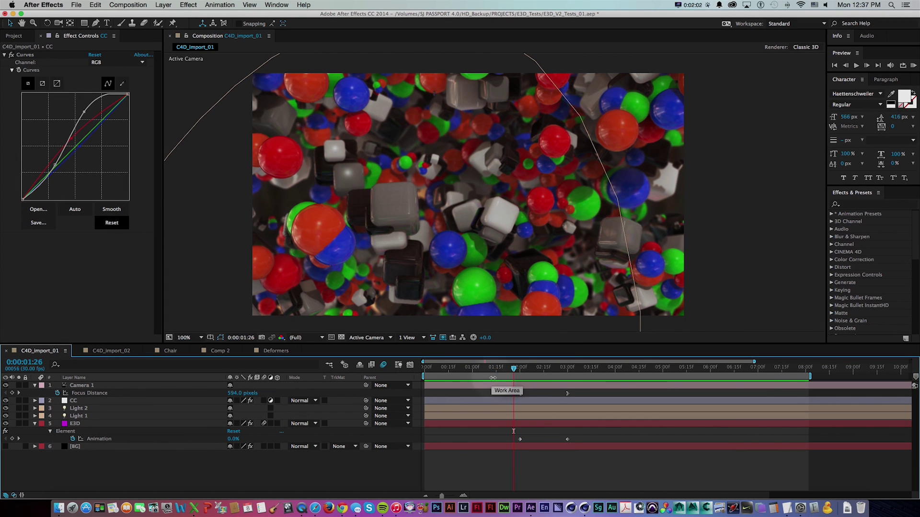
left_click(481, 423)
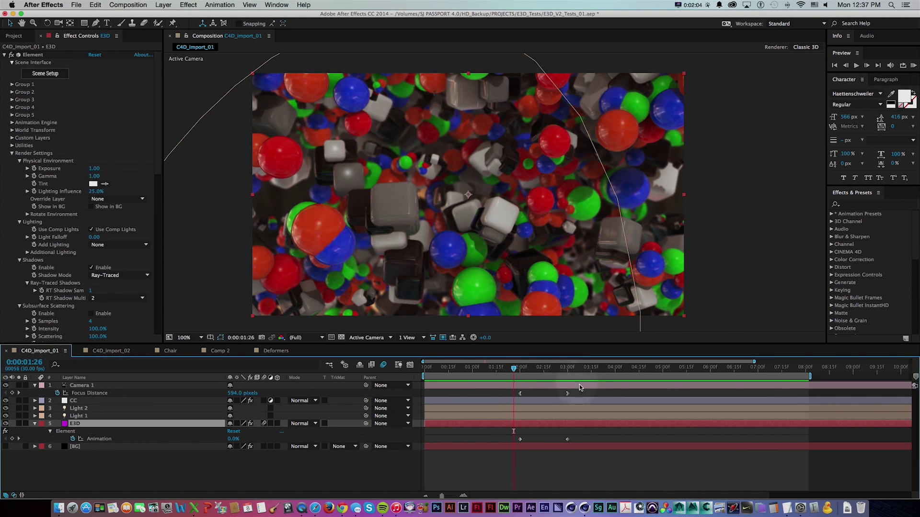
left_click_drag(513, 370, 601, 372)
left_click_drag(474, 371, 564, 371)
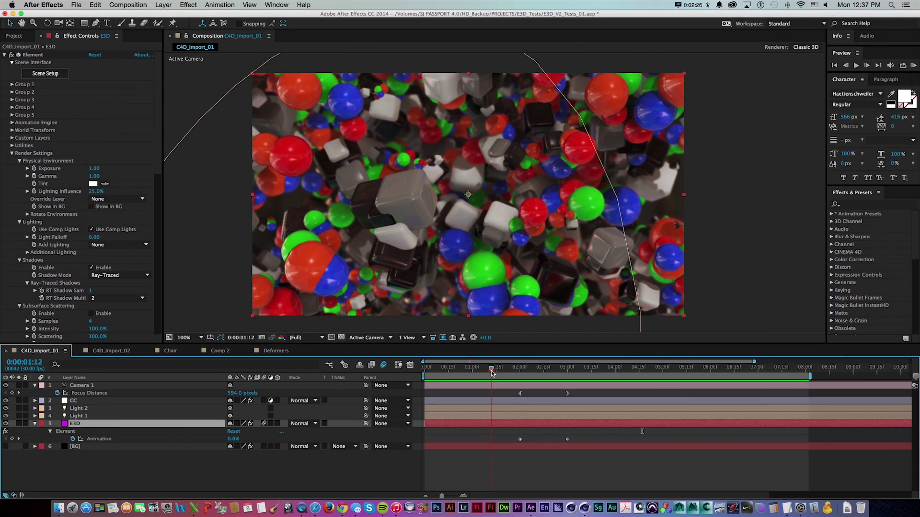
left_click_drag(437, 372, 581, 370)
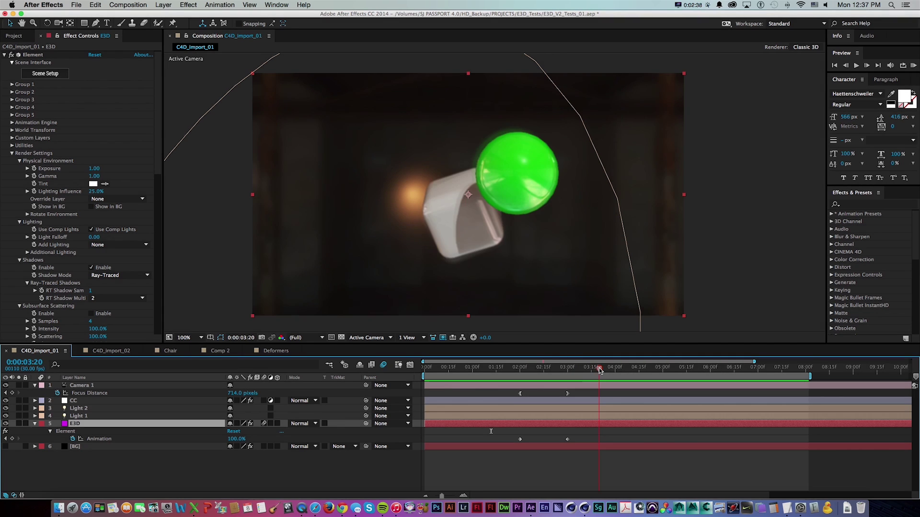
left_click_drag(599, 369, 671, 373)
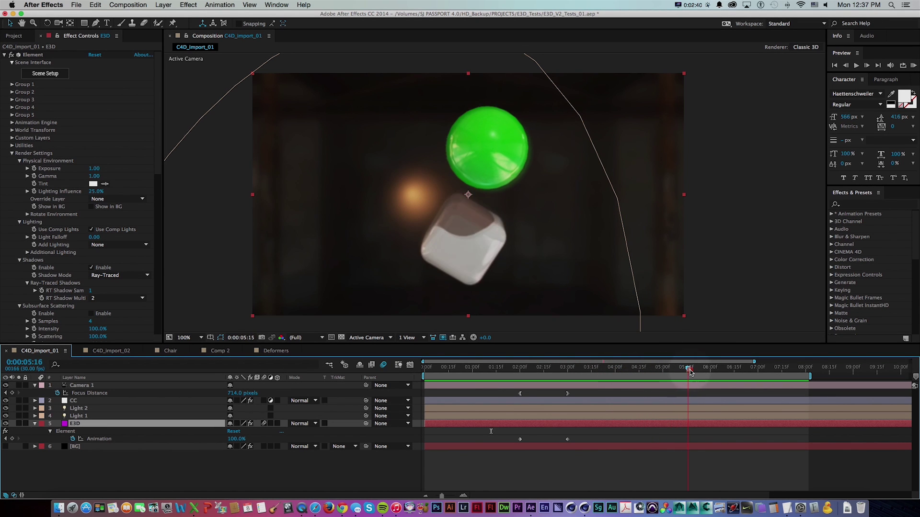
left_click_drag(458, 373, 629, 369)
left_click_drag(460, 369, 543, 369)
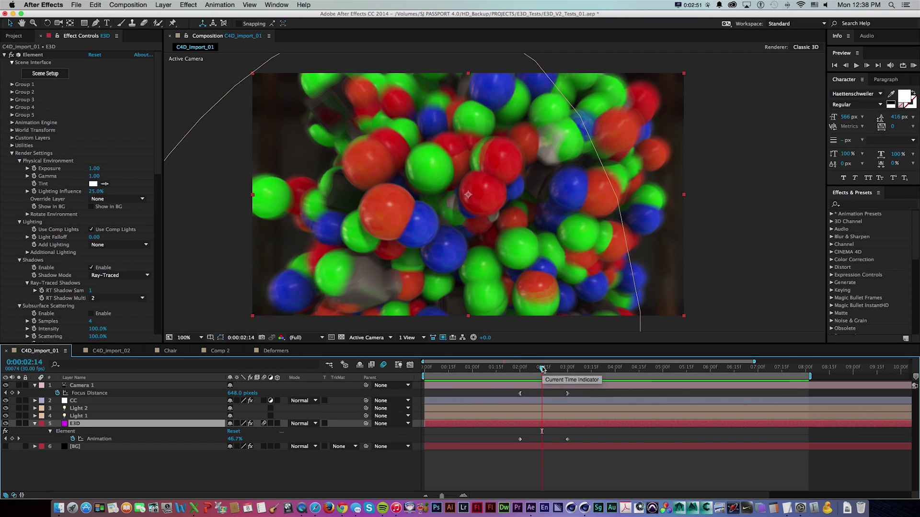
Step: Create a new composition named C4D_Import_03
key("super")
key("super+n")
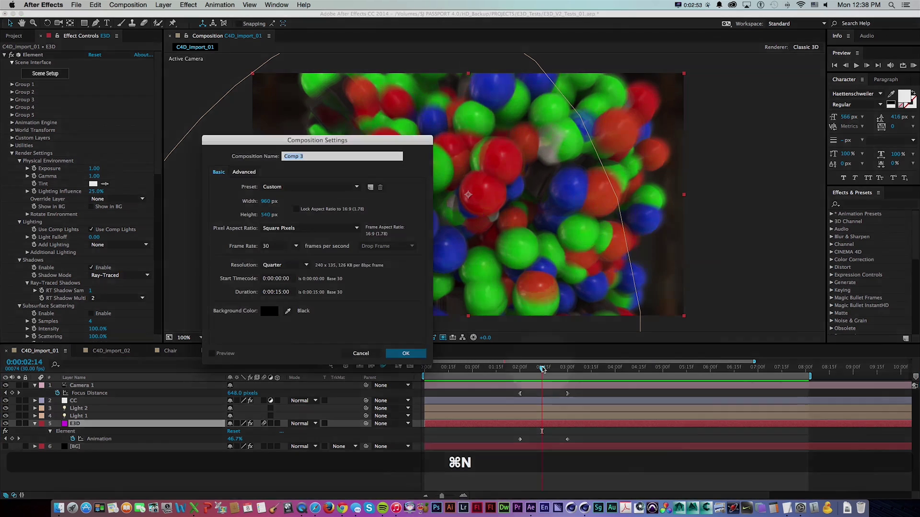
key("Return")
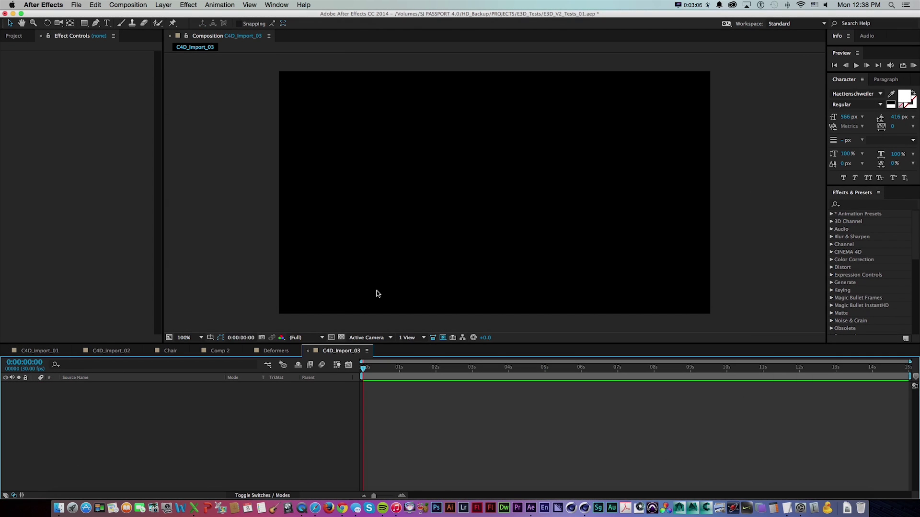
Step: Add a black solid named E3D at the composition's size
key("super+y")
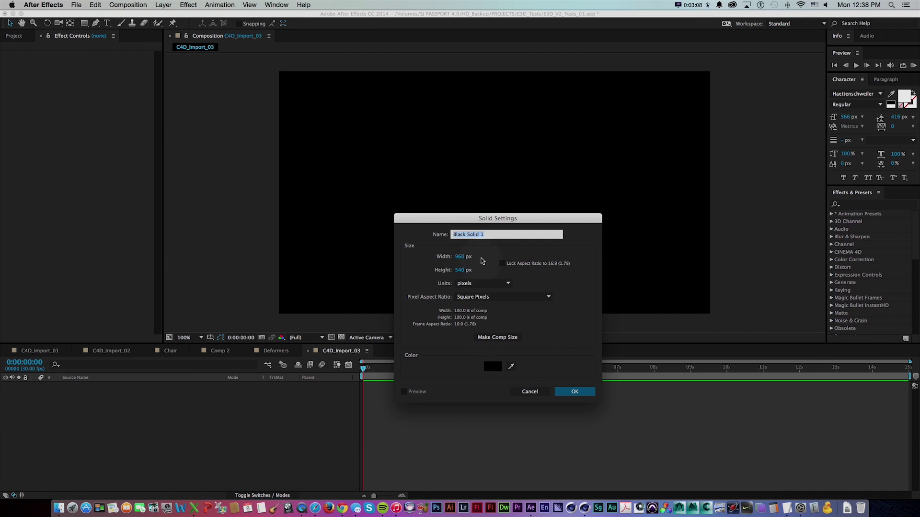
type("E3D")
key("Return")
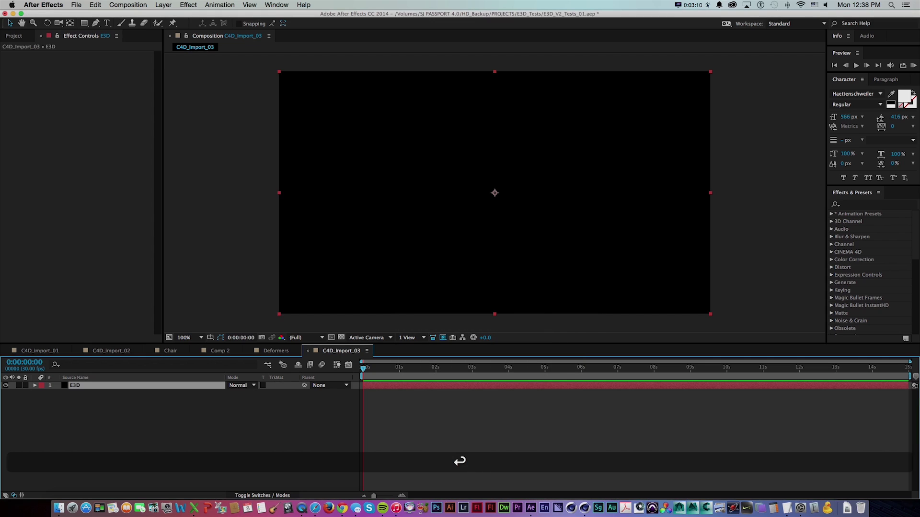
Step: Apply the Video Copilot Element effect to the E3D solid and leave its Scene Setup without adding any model
left_click(859, 205)
type("element")
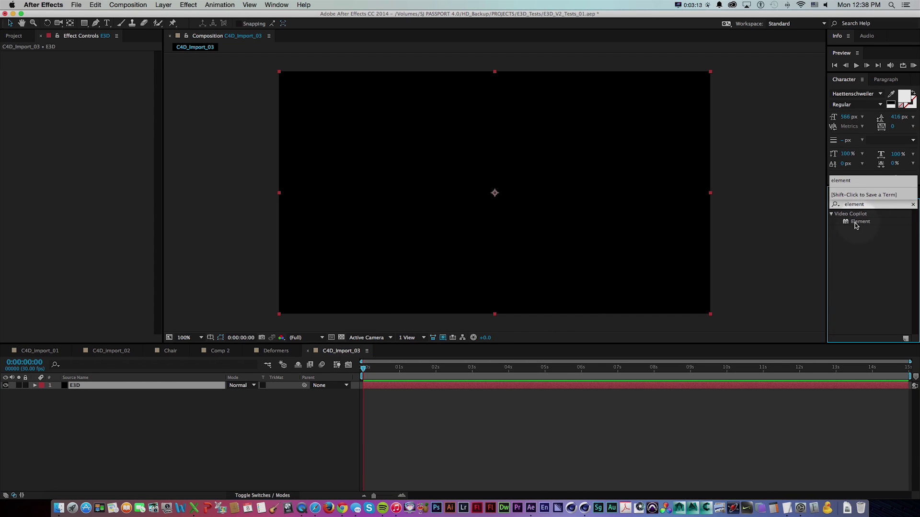
left_click_drag(855, 222, 123, 68)
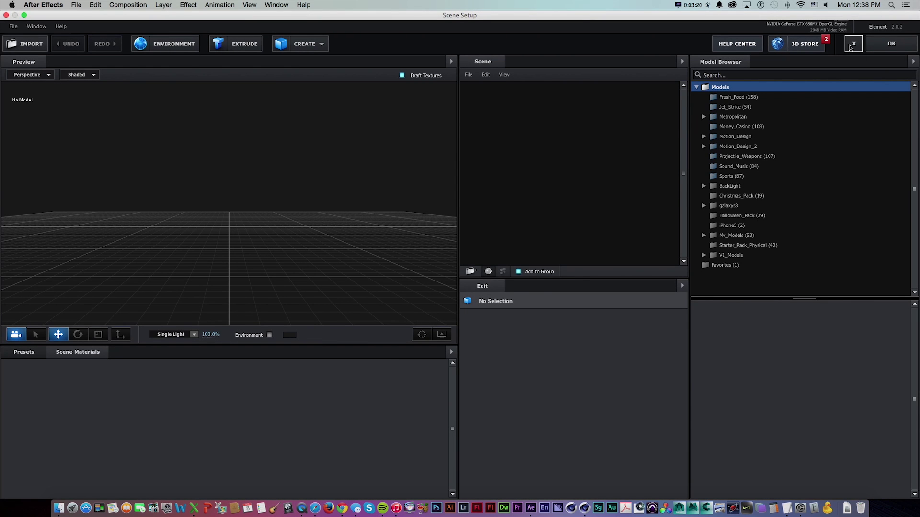
left_click(853, 44)
left_click(514, 155)
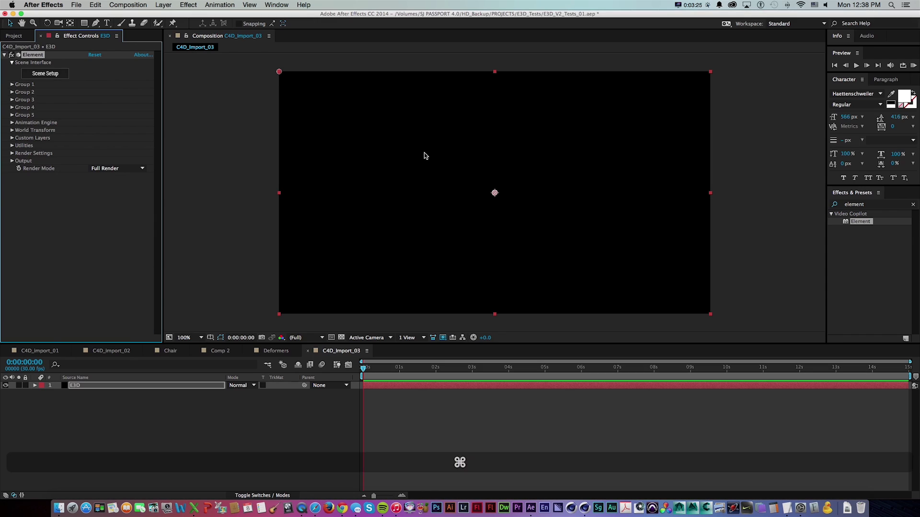
Step: Switch to Cinema 4D and scrub the sphere and cube animation from the early frames to frame 23
key("super+Tab")
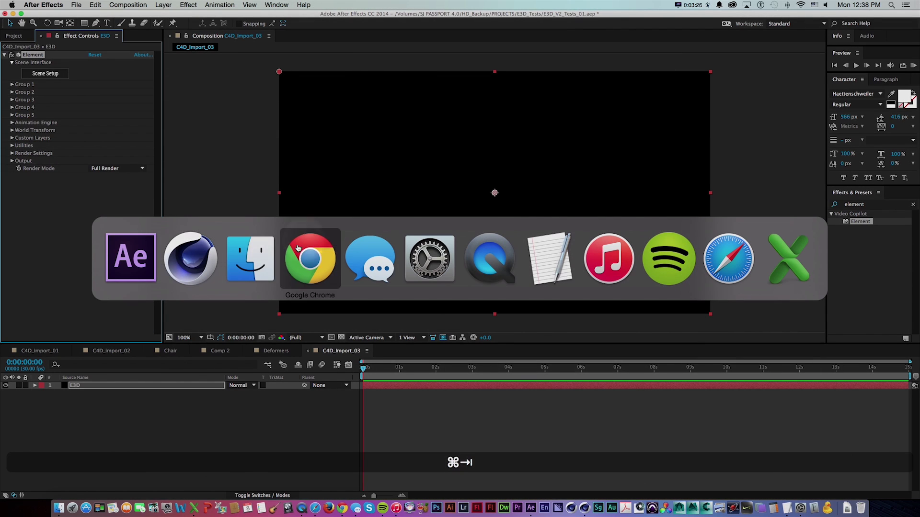
left_click(187, 248)
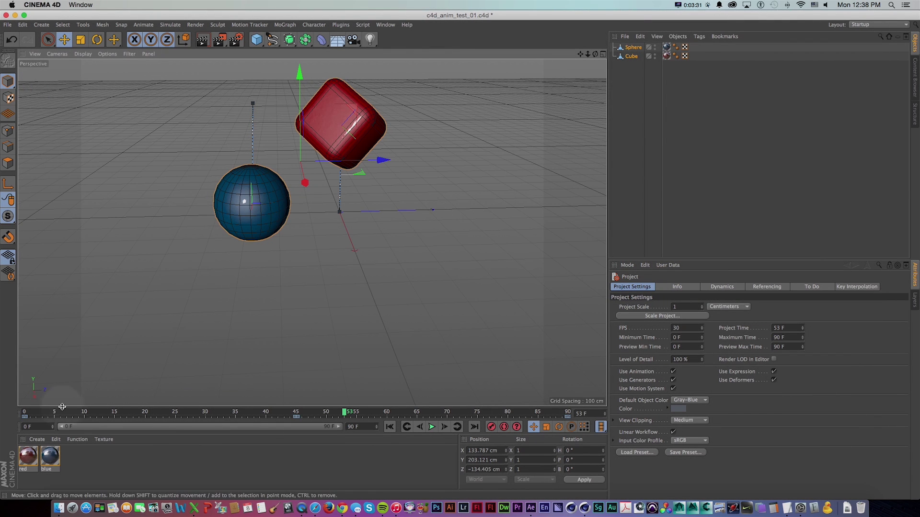
left_click_drag(47, 416, 163, 413)
Step: Switch to After Effects and look up the command for creating a new MAXON CINEMA 4D file
key("super+Tab")
left_click(75, 5)
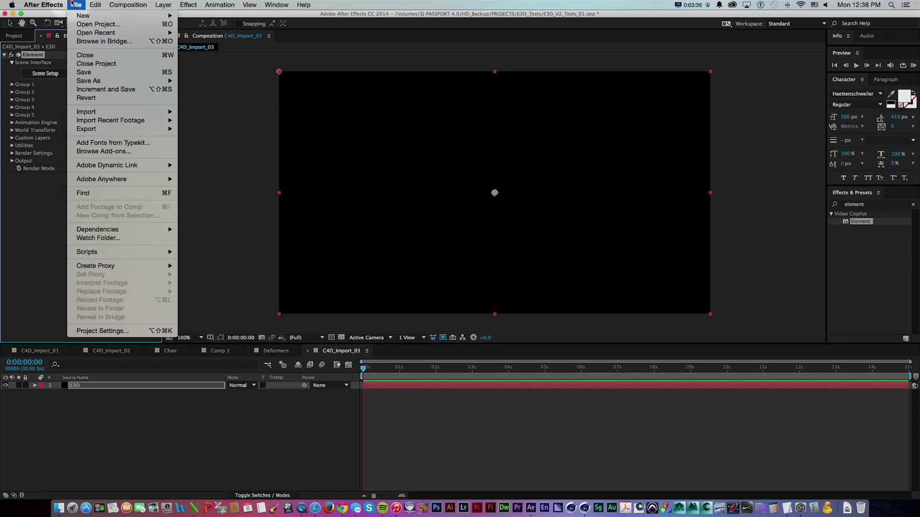
mouse_move(75, 16)
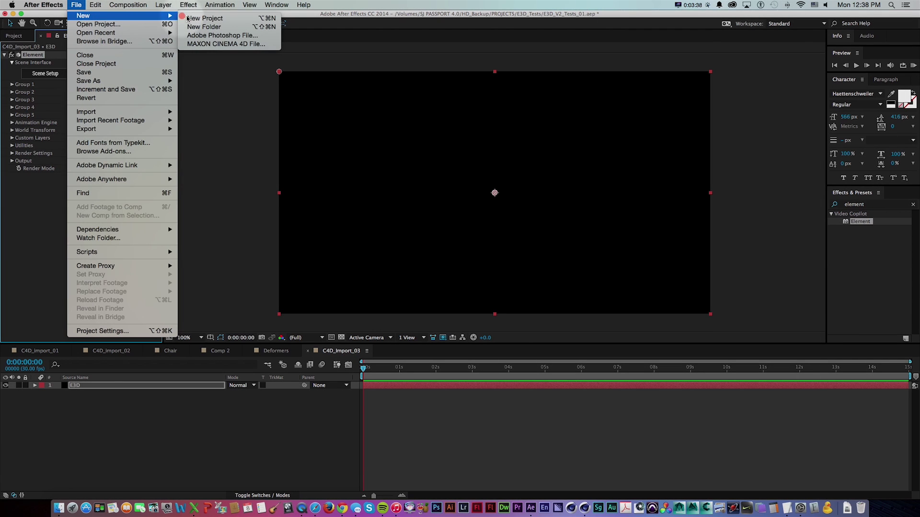
left_click(220, 43)
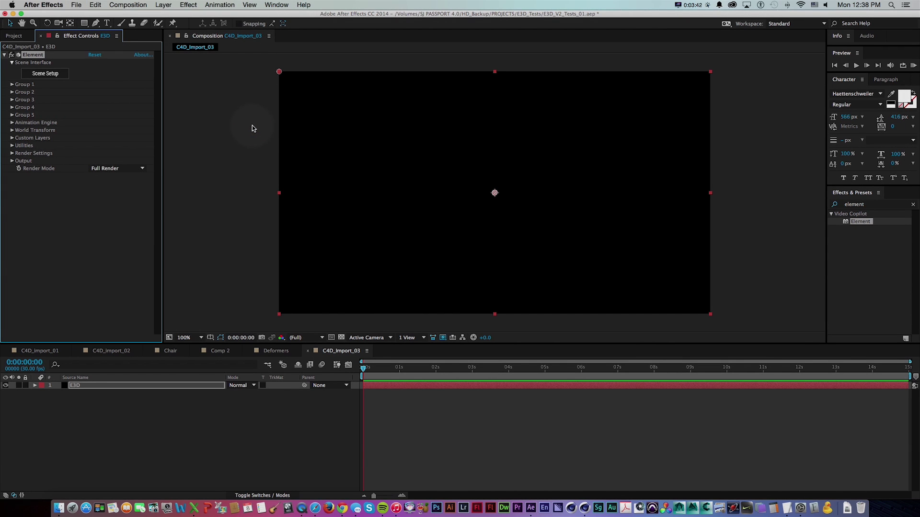
Step: Switch to Cinema 4D, start a new empty project and add a cube primitive
key("super+Tab")
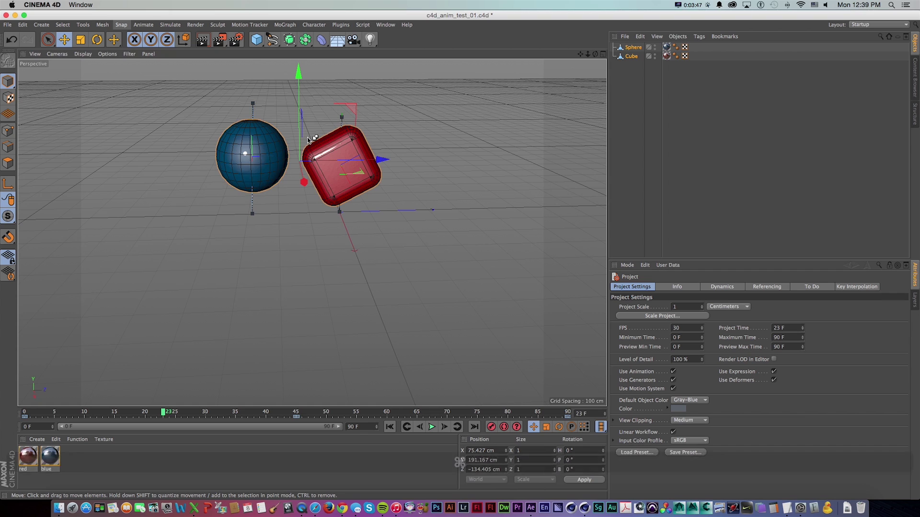
key("super+n")
left_click(270, 65)
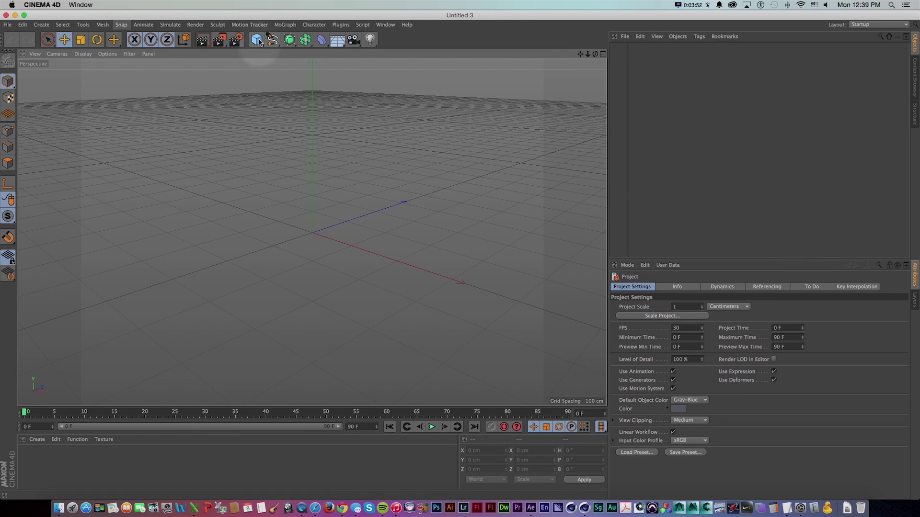
left_click_drag(257, 40, 335, 55)
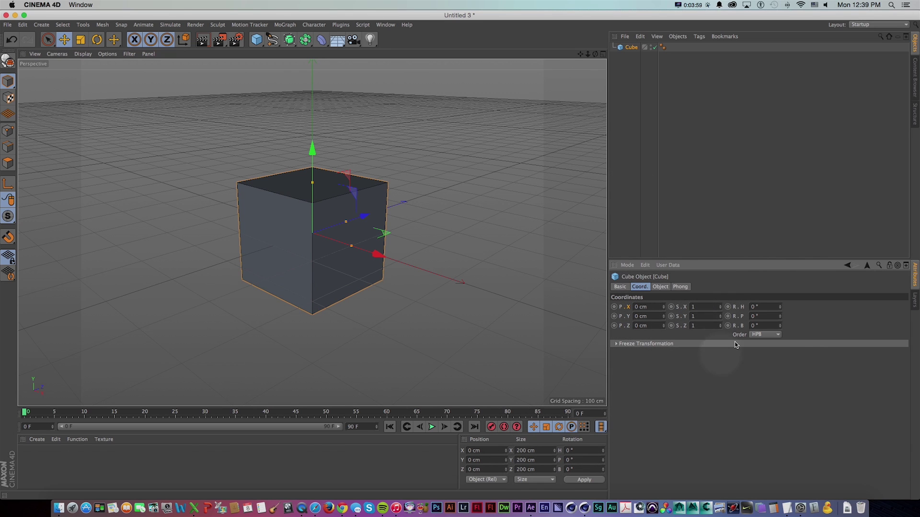
Step: Fillet the cube's edges with a 13 cm radius and move the cube to about X 256 cm, Z 63 cm
scroll(425, 249, "down", 5)
left_click_drag(427, 248, 395, 236, "alt")
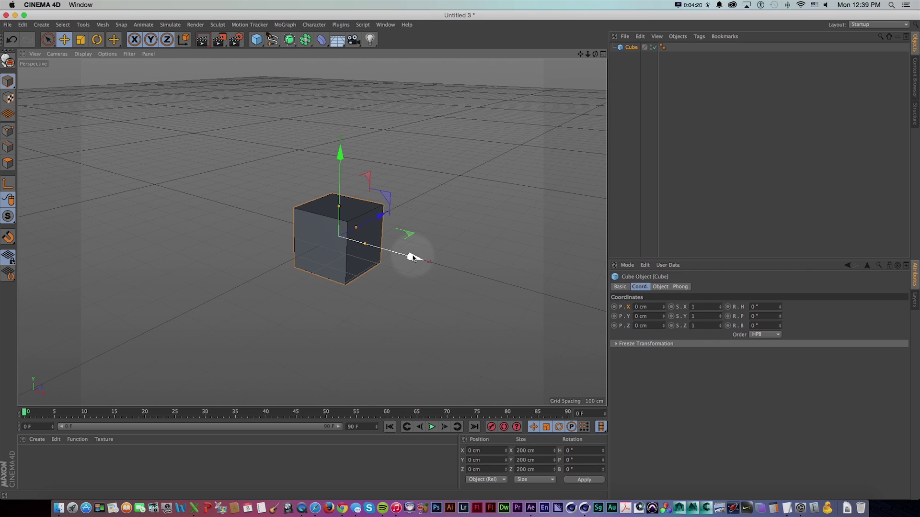
left_click_drag(483, 129, 512, 115, "alt")
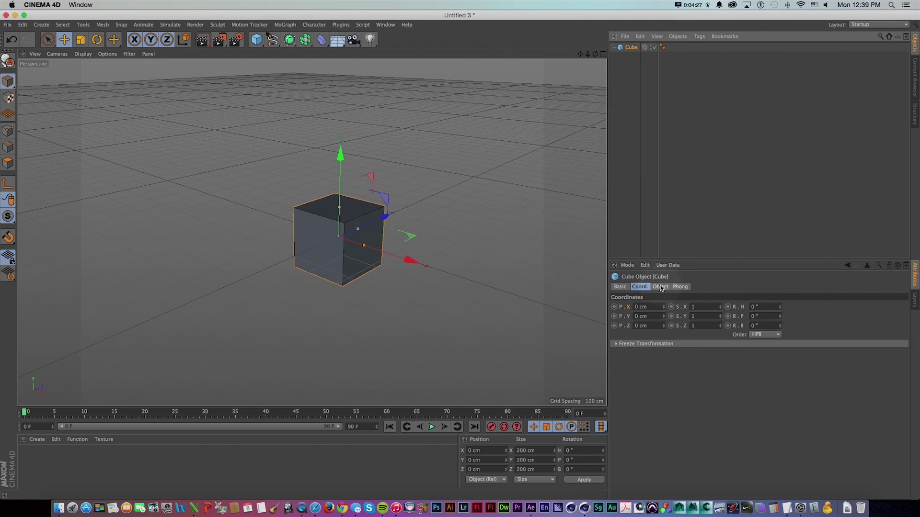
left_click(660, 287)
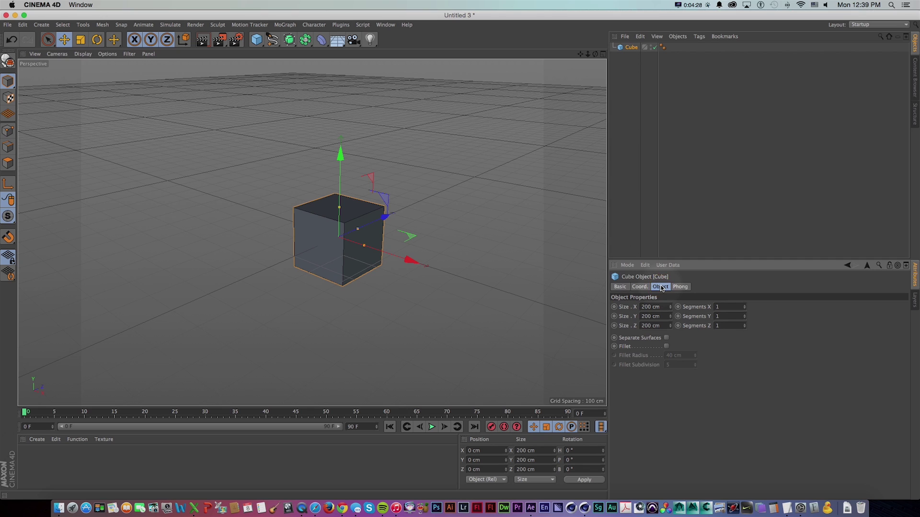
left_click(666, 346)
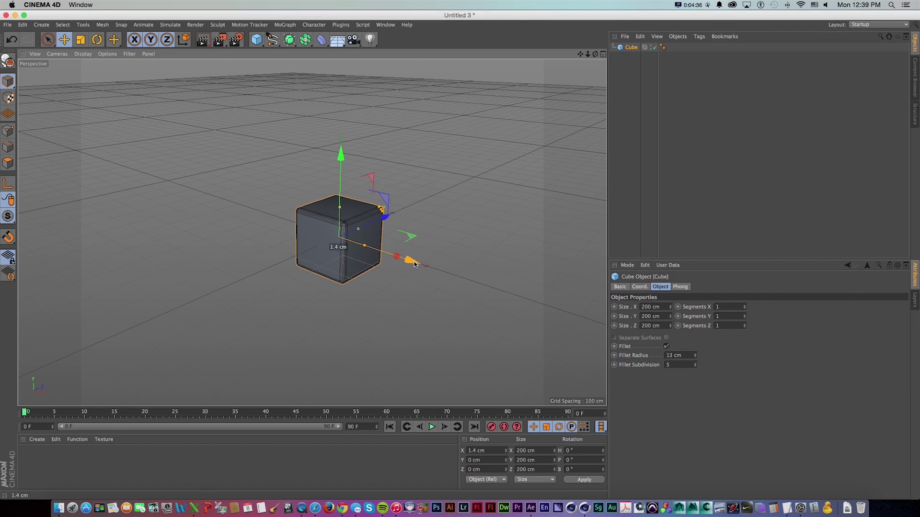
left_click_drag(383, 218, 432, 245)
Step: Add a sphere primitive and move it along the Z axis away from the cube to about -266 cm
scroll(445, 242, "down", 5)
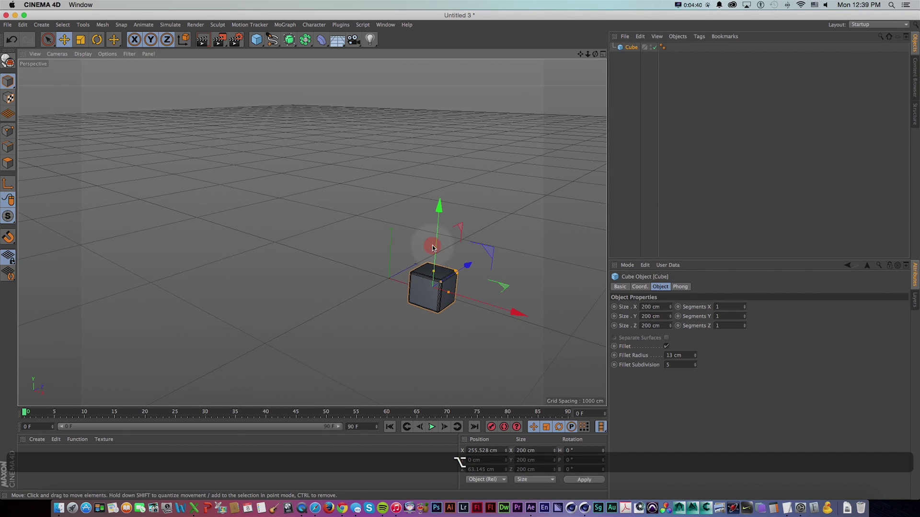
left_click(258, 42)
left_click(436, 68)
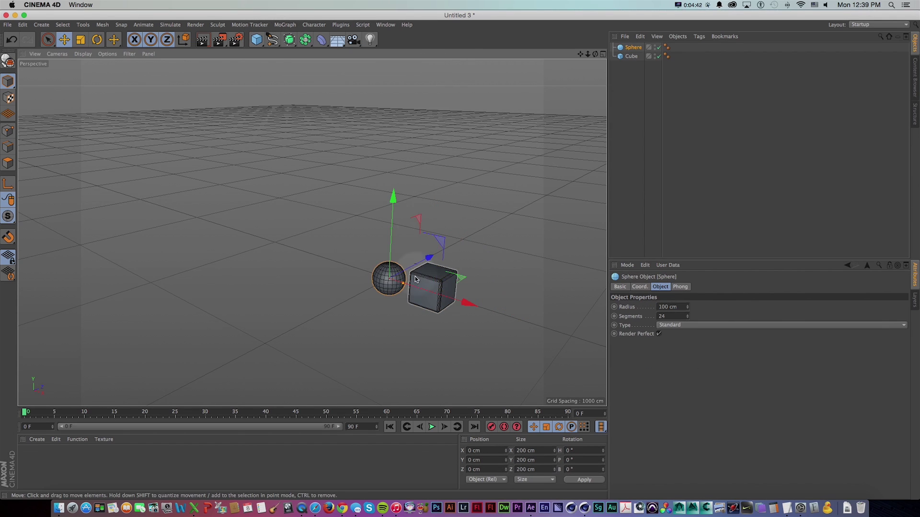
scroll(419, 282, "up", 5)
key("1")
left_click_drag(418, 281, 314, 263)
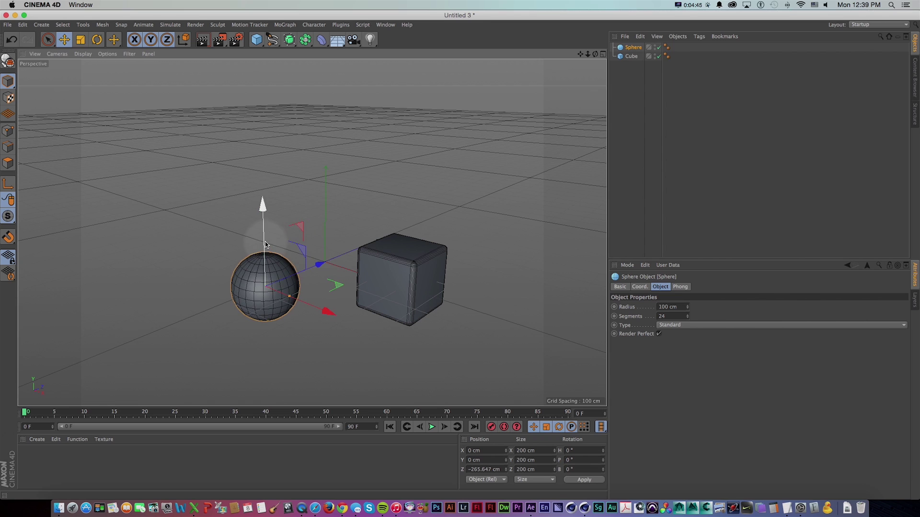
Step: Raise the sphere along the Y axis to about 422 cm
left_click_drag(264, 225, 264, 89)
left_click_drag(264, 89, 263, 70)
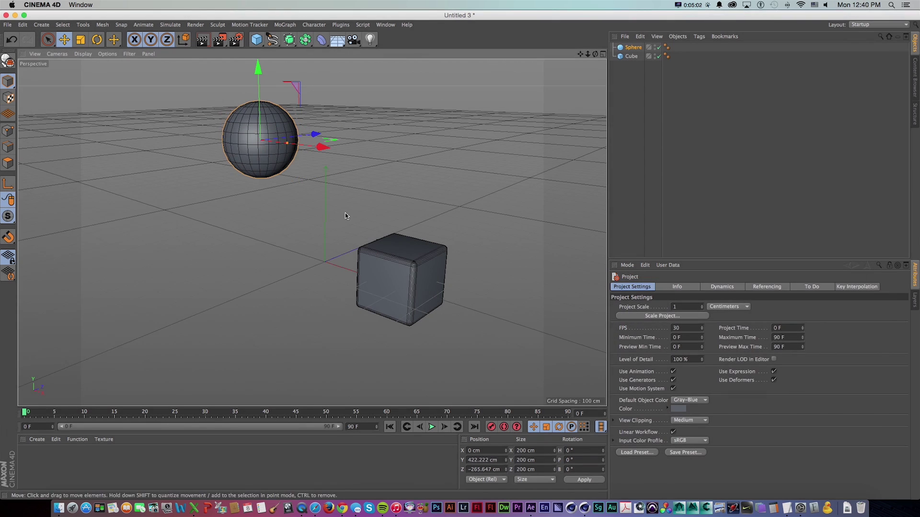
left_click(196, 382)
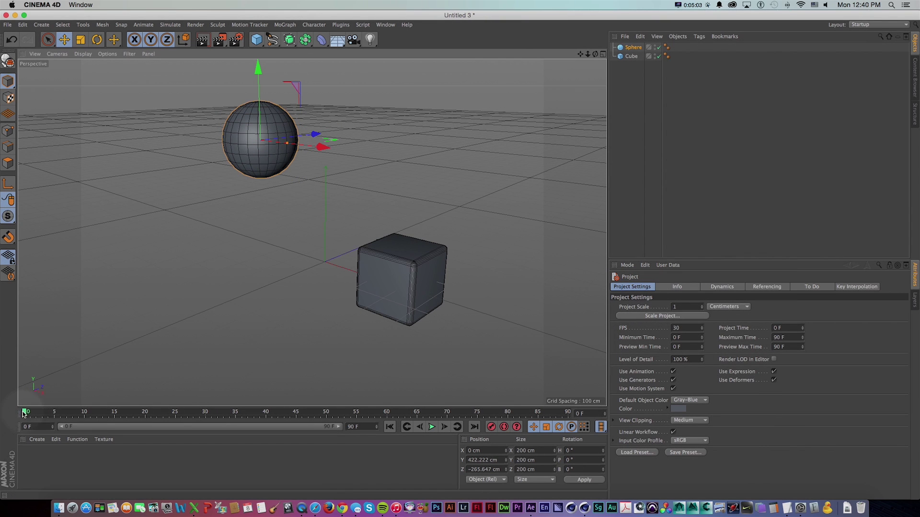
left_click_drag(22, 414, 52, 414)
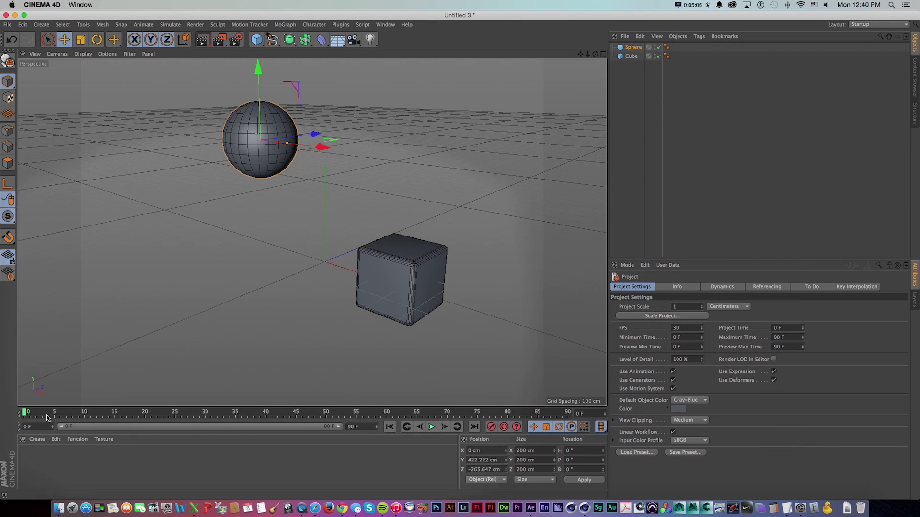
key("1")
left_click_drag(241, 222, 239, 234)
left_click_drag(27, 413, 176, 412)
left_click_drag(36, 412, 23, 413)
key("1")
left_click_drag(406, 276, 408, 283)
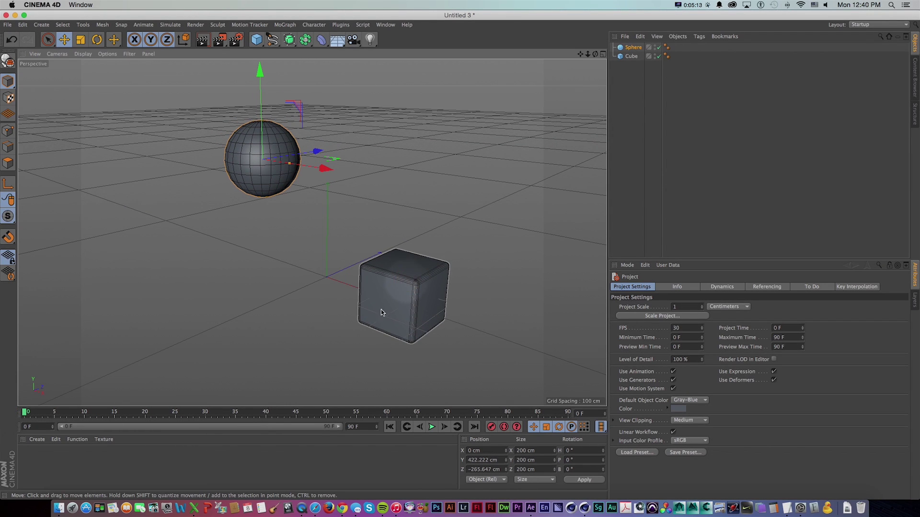
key("1")
left_click_drag(324, 290, 334, 284)
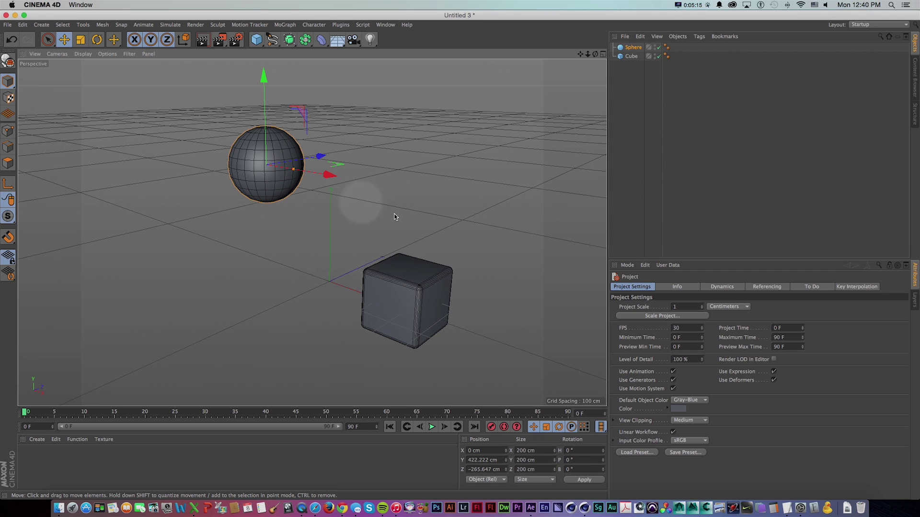
key("1")
left_click_drag(398, 286, 399, 285)
key("1")
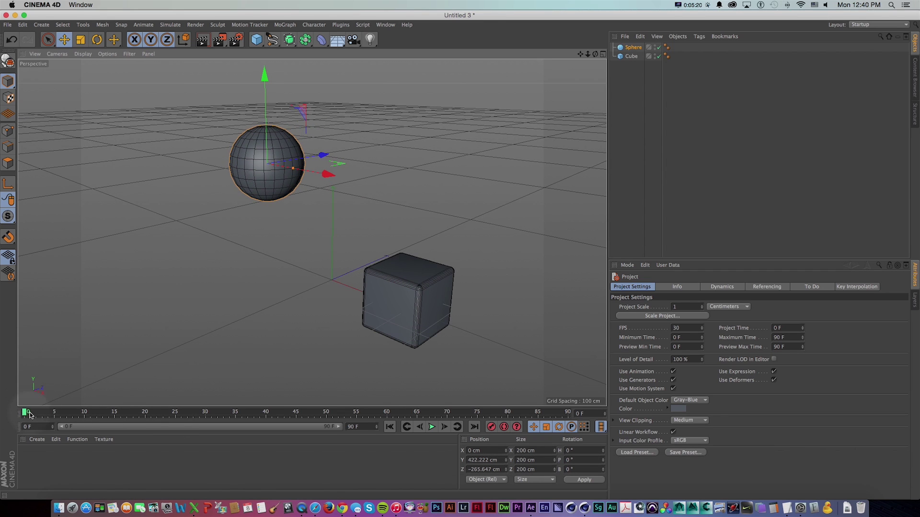
left_click_drag(28, 415, 150, 414)
key("shift+super+z")
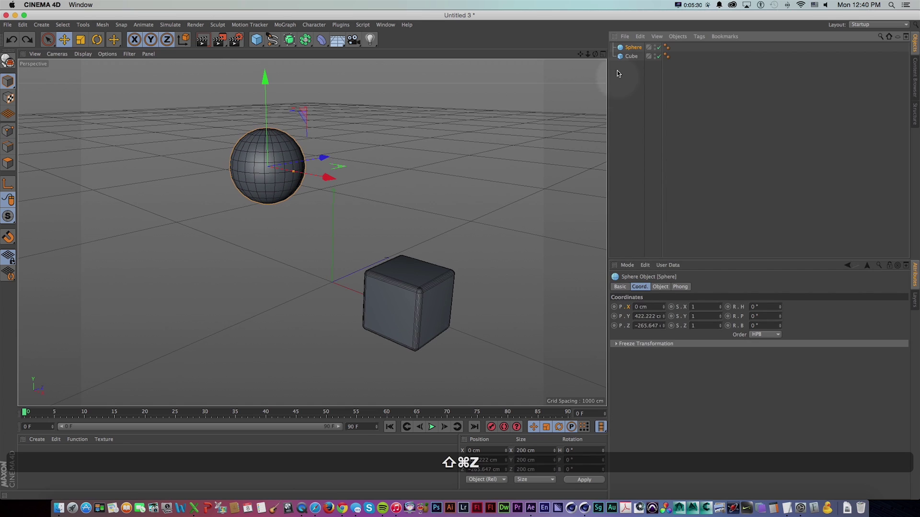
Step: Record a keyframe for the cube at frame 0 covering position and rotation, with scale and parameter recording turned off
left_click(640, 287)
left_click_drag(781, 312, 482, 247)
key("super+z")
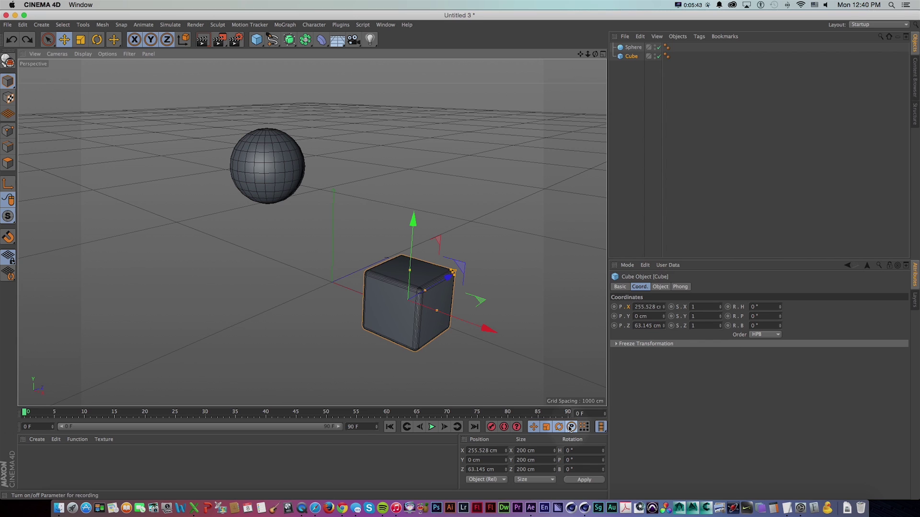
left_click(546, 427)
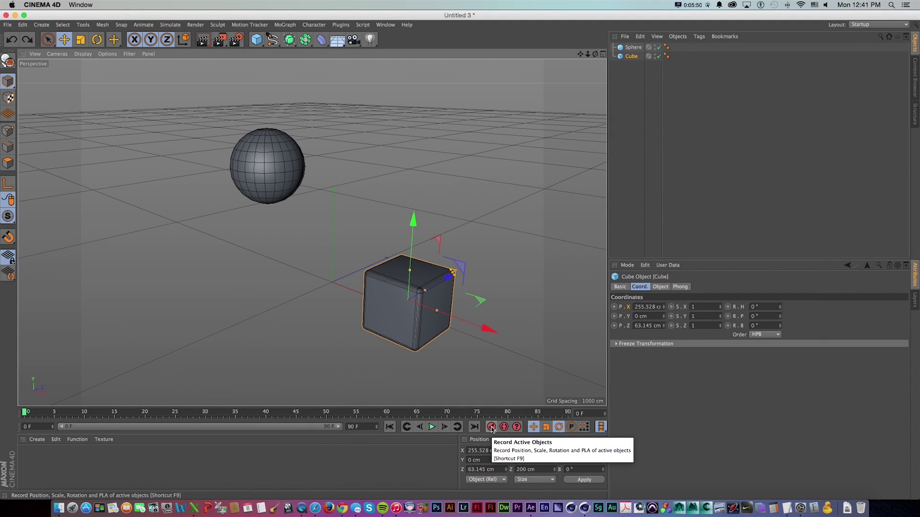
left_click(491, 426)
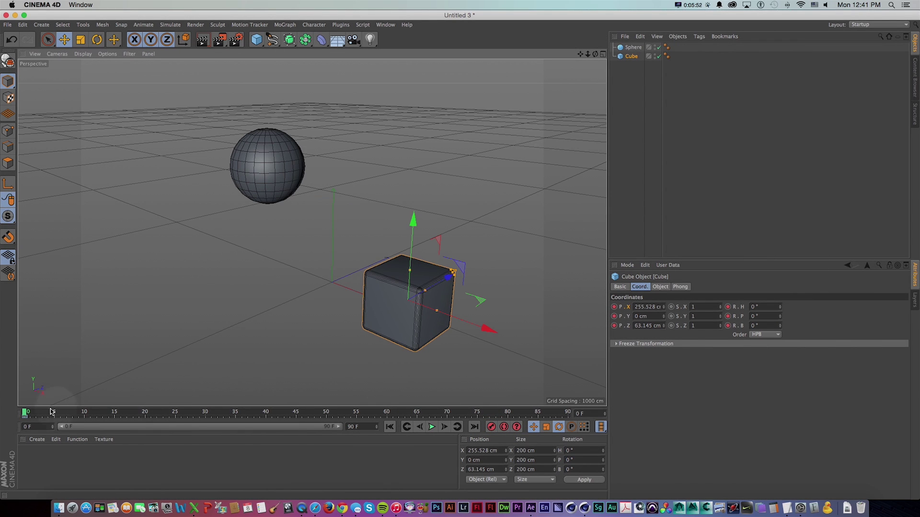
Step: At frame 45, move the cube to about X 129 cm, Y 515 cm
left_click_drag(26, 415, 295, 416)
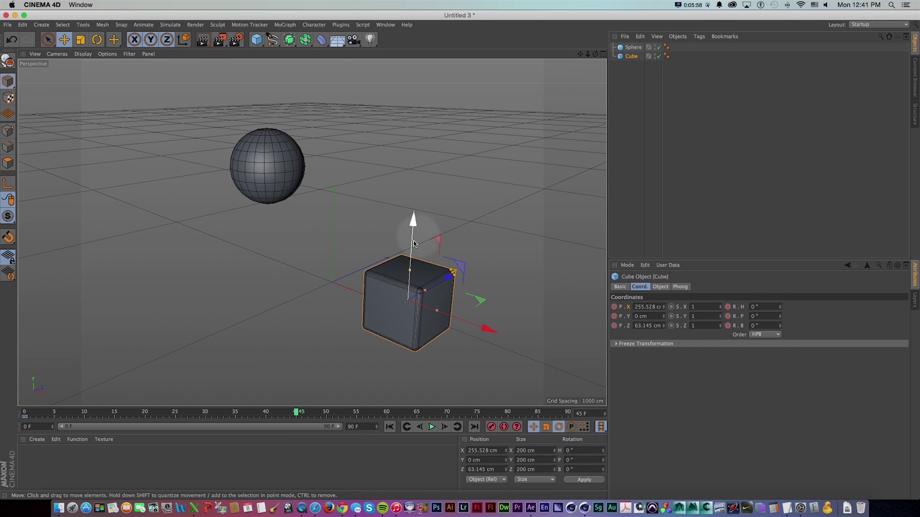
left_click_drag(413, 253, 412, 77)
left_click_drag(489, 136, 443, 132)
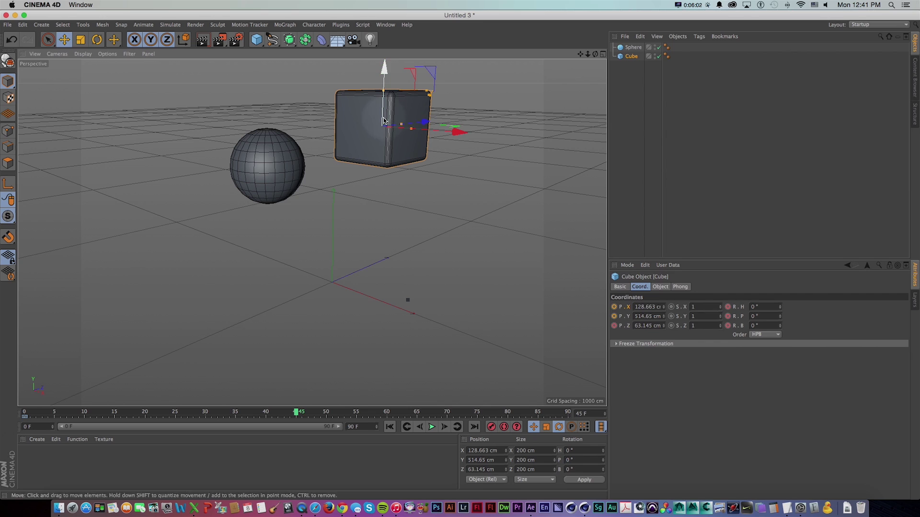
Step: Rotate the cube to about H -91°, P 26°, B 184° and record a keyframe at frame 45
key("r")
left_click_drag(406, 82, 422, 148)
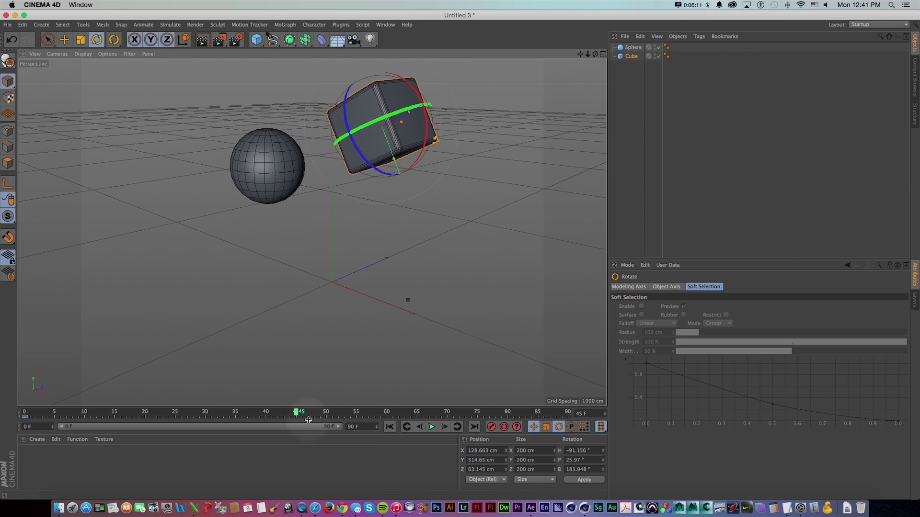
left_click(491, 428)
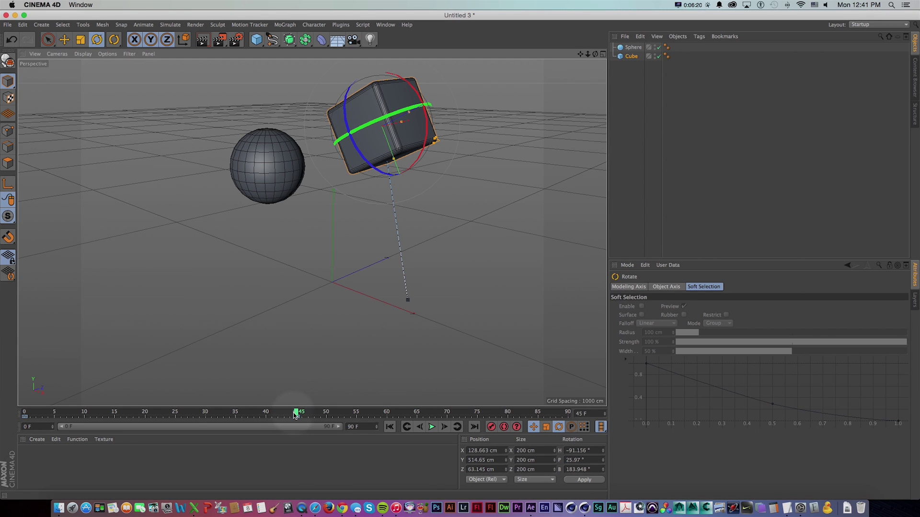
Step: Copy the cube's frame 0 keyframe, paste it at frame 90, and play the animation from the start
mouse_move(296, 414)
left_mouse_down()
mouse_move(1, 421)
mouse_move(291, 413)
left_mouse_up()
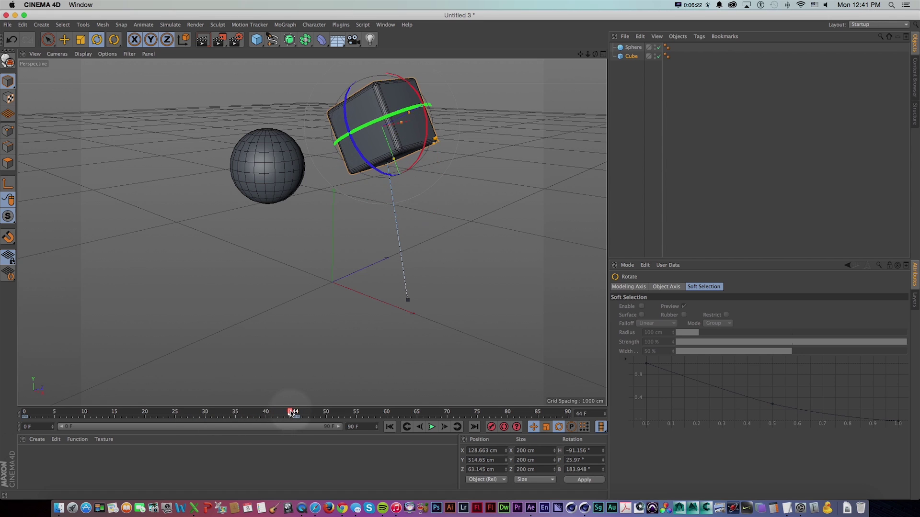
left_click(25, 418)
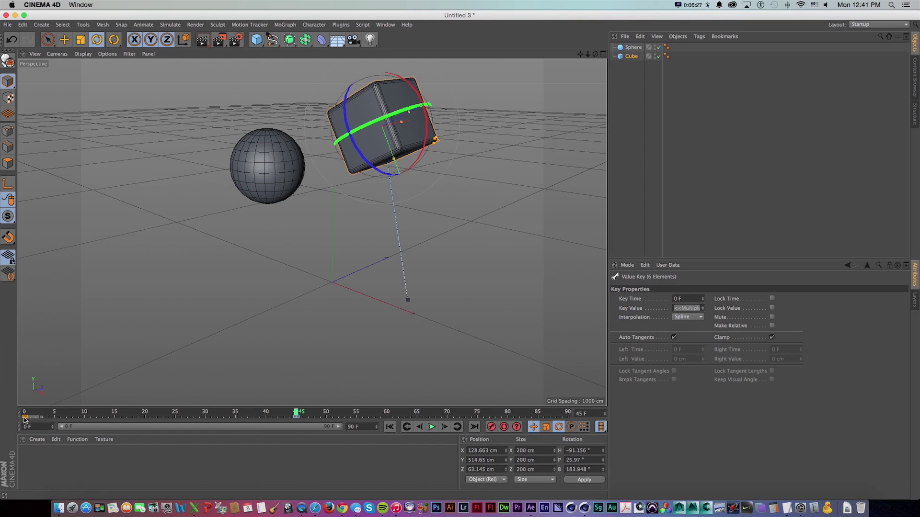
right_click(25, 418)
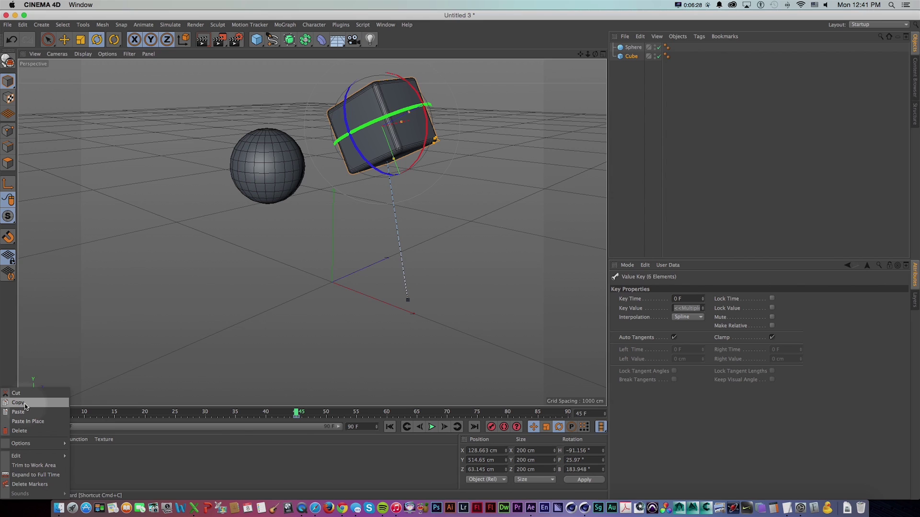
left_click(25, 407)
left_click_drag(261, 415, 595, 413)
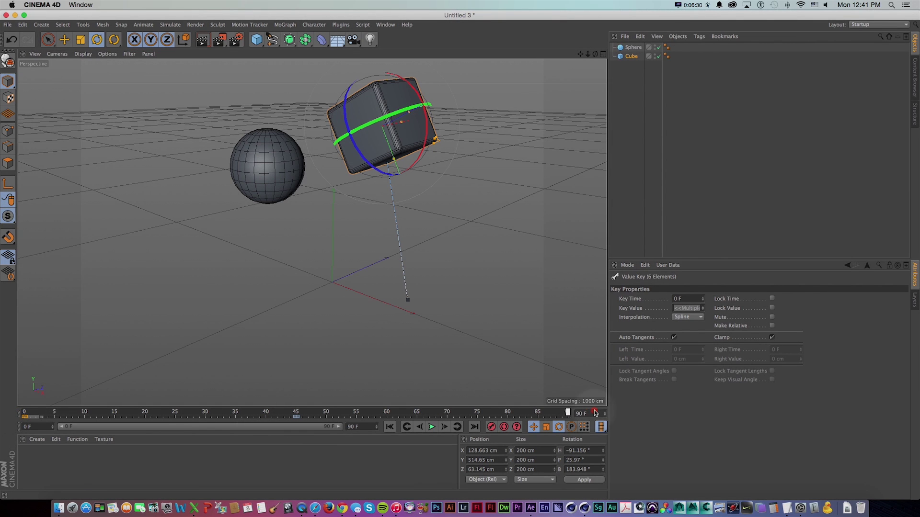
right_click(567, 419)
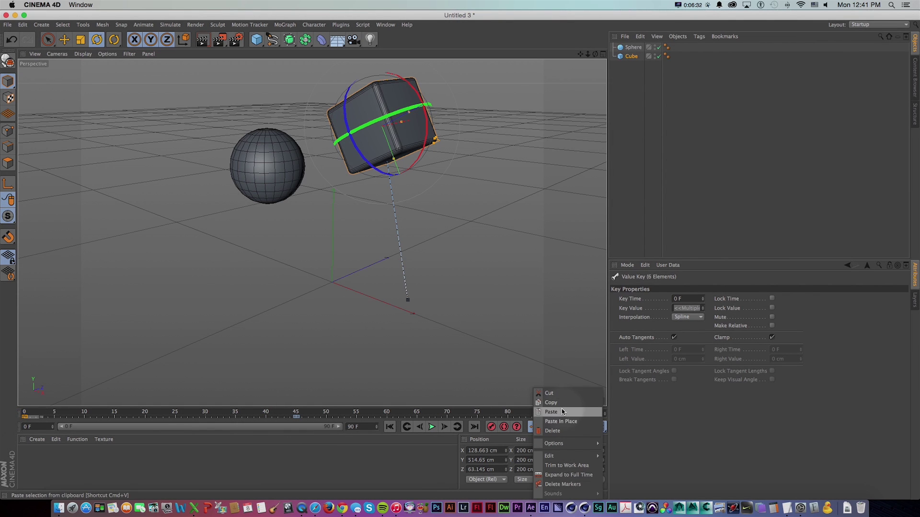
left_click(562, 410)
left_click_drag(567, 413, 24, 416)
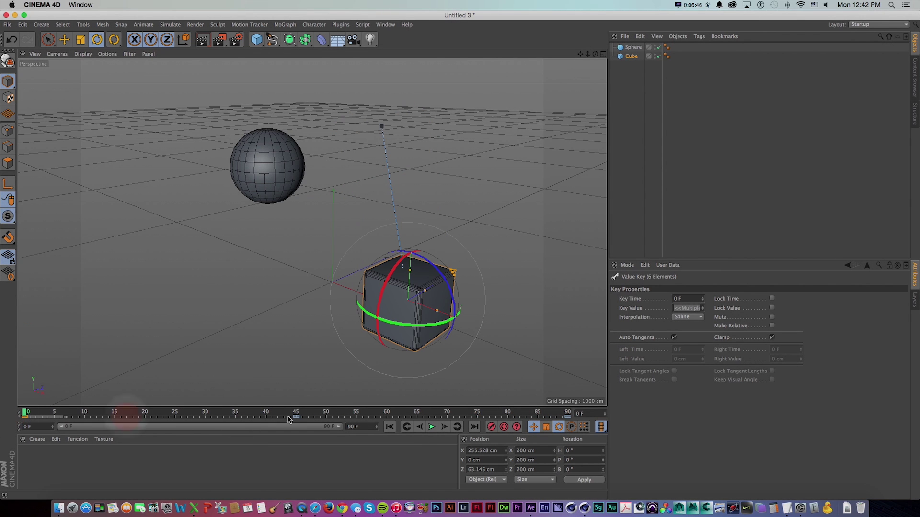
left_click(432, 427)
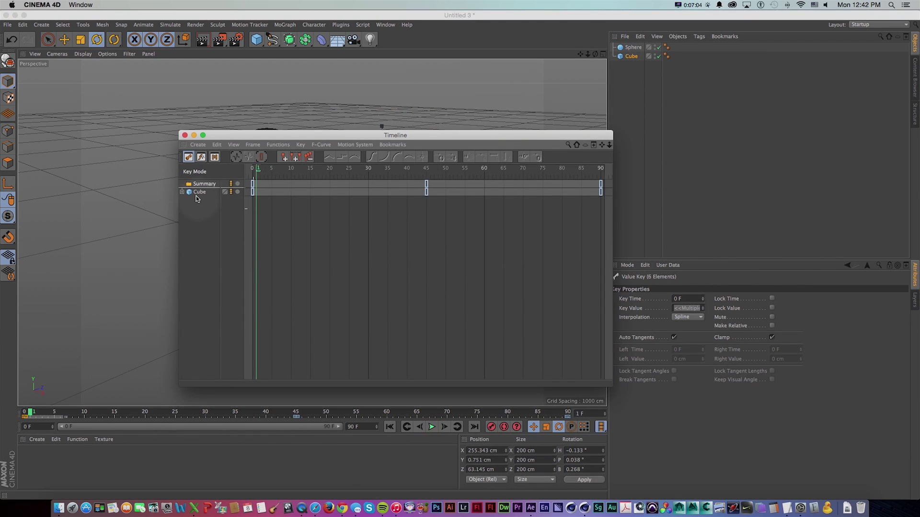
Step: Examine the cube's X, Y and Z position curves in the Timeline and the interpolation options of its frame 90 keyframe
left_click(185, 192)
double_click(185, 193)
left_click(183, 192)
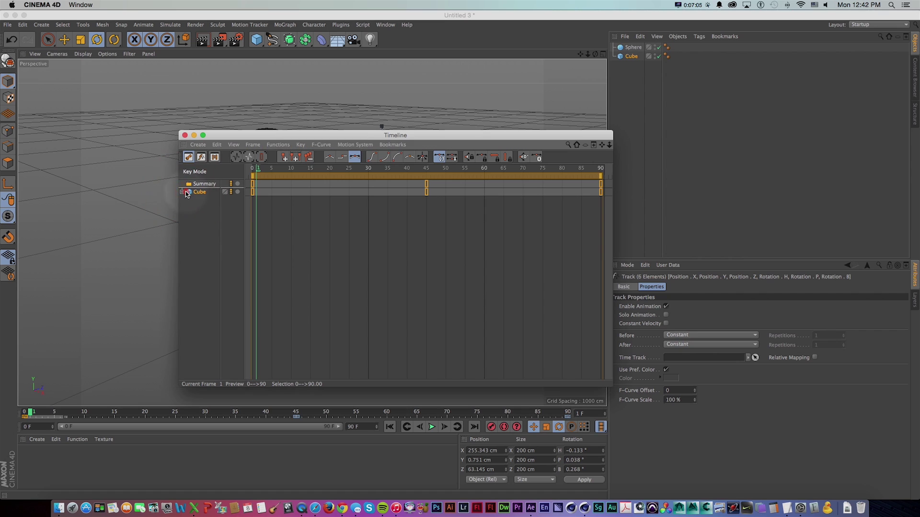
left_click(182, 192)
left_click(187, 201)
left_click(193, 225)
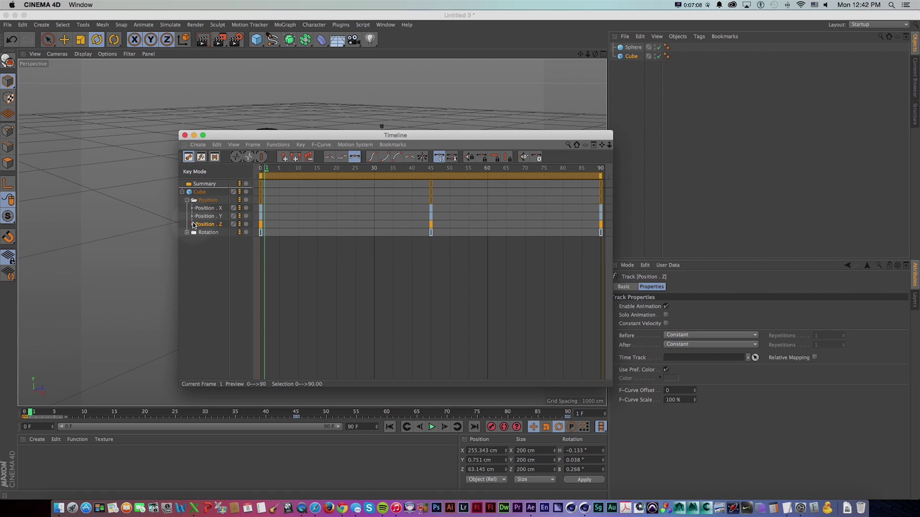
left_click(192, 225)
left_click(193, 216)
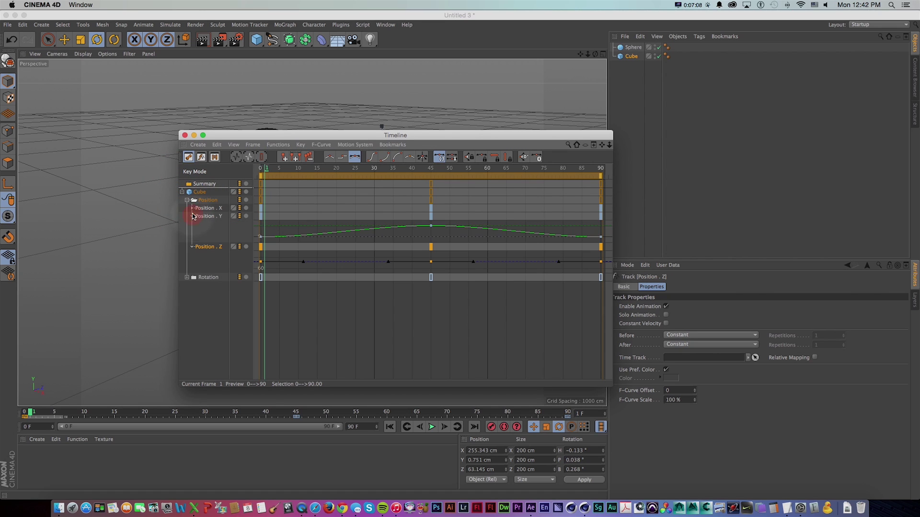
left_click(191, 209)
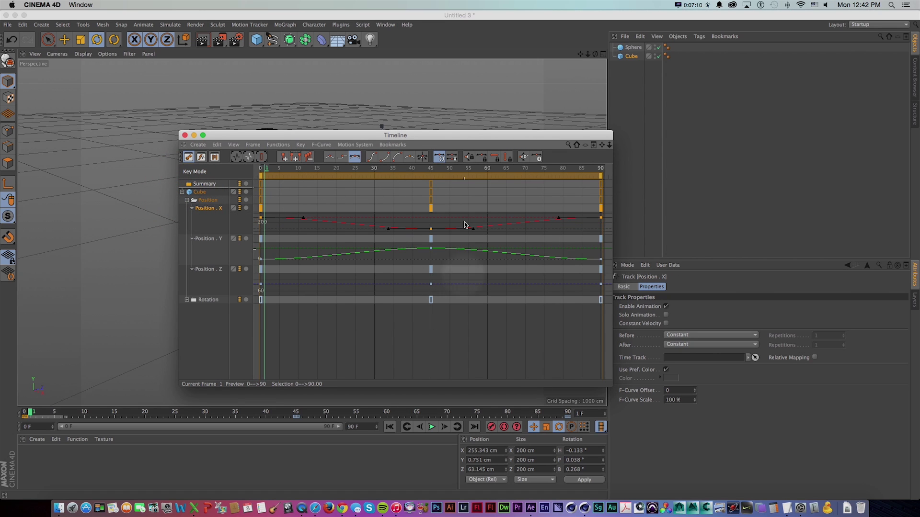
left_click(185, 135)
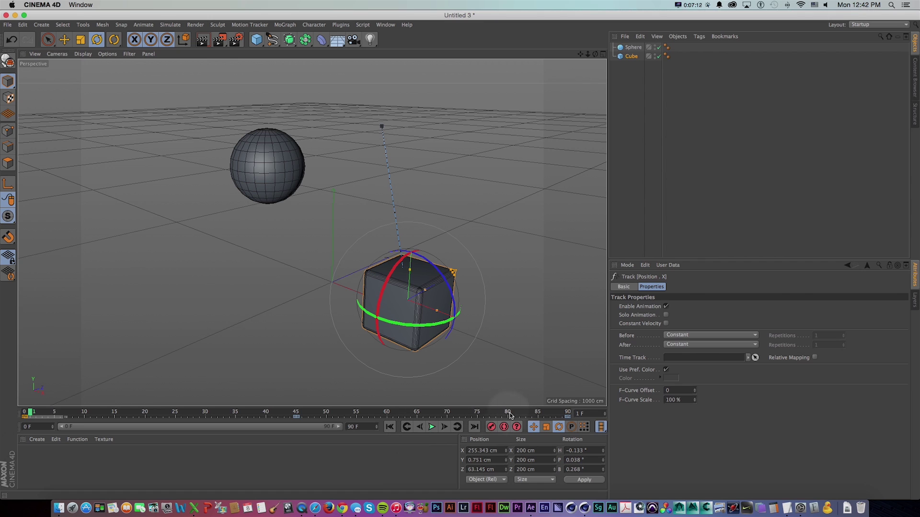
left_click_drag(524, 417, 610, 419)
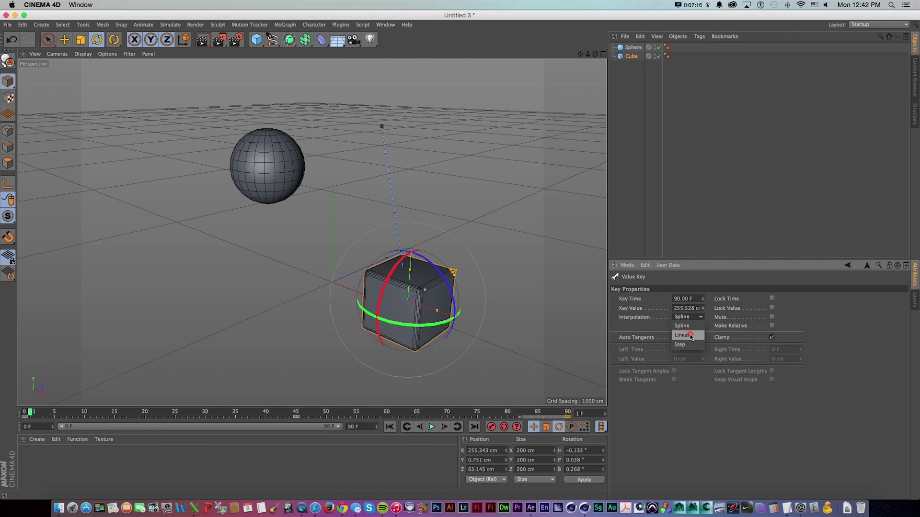
left_click_drag(690, 335, 348, 346)
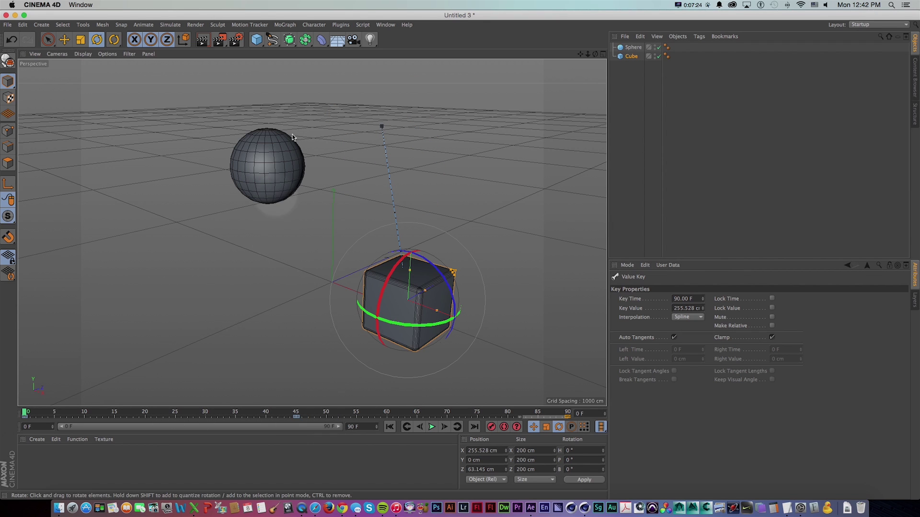
Step: Record a keyframe for the sphere at frame 0 and move it to about X 177 cm, Y 108 cm at frame 45
scroll(278, 160, "up", 3)
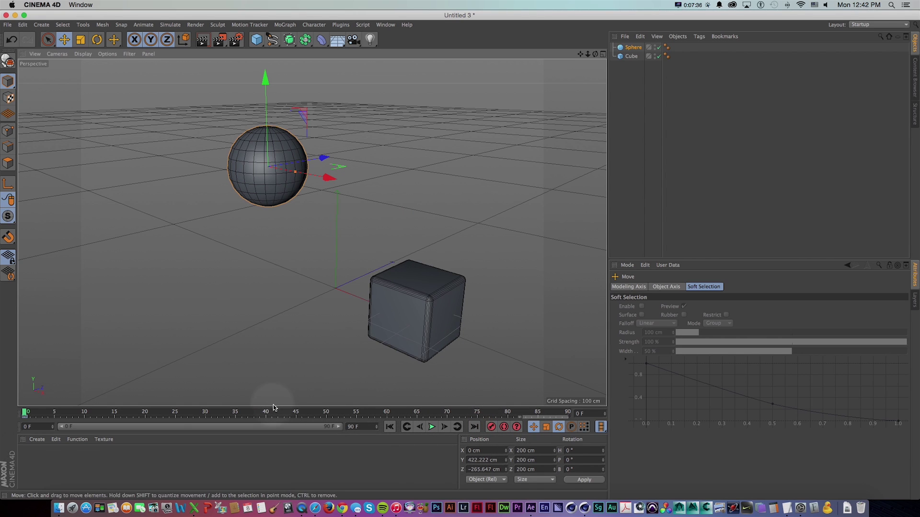
left_click(296, 412)
left_click_drag(265, 123, 268, 238)
left_click_drag(334, 310, 385, 334)
Step: Rotate the sphere to about H -69°, P 3°, B 151° and record a keyframe at frame 45
key("r")
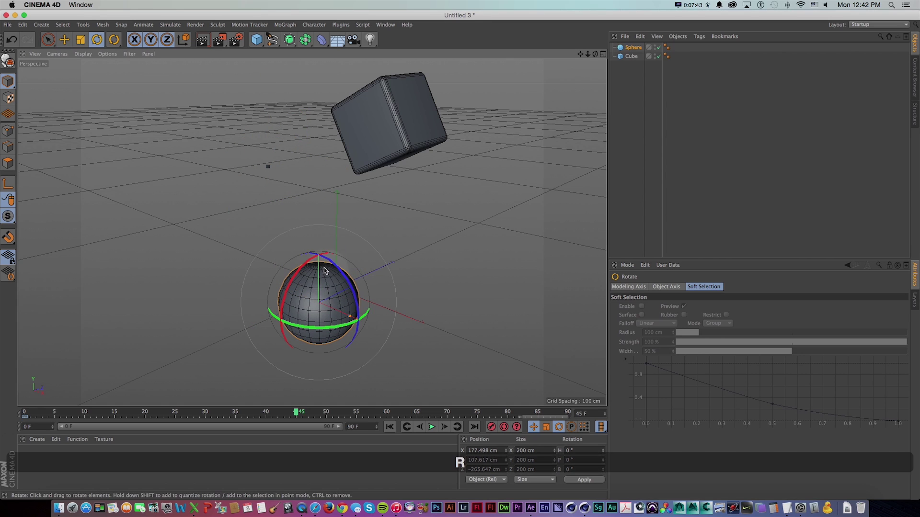
left_click_drag(323, 259, 358, 354)
left_click_drag(298, 296, 366, 303)
left_click(491, 427)
Step: Copy the sphere's frame 0 keyframe to frame 90 and play the animation from the start
left_click(26, 416)
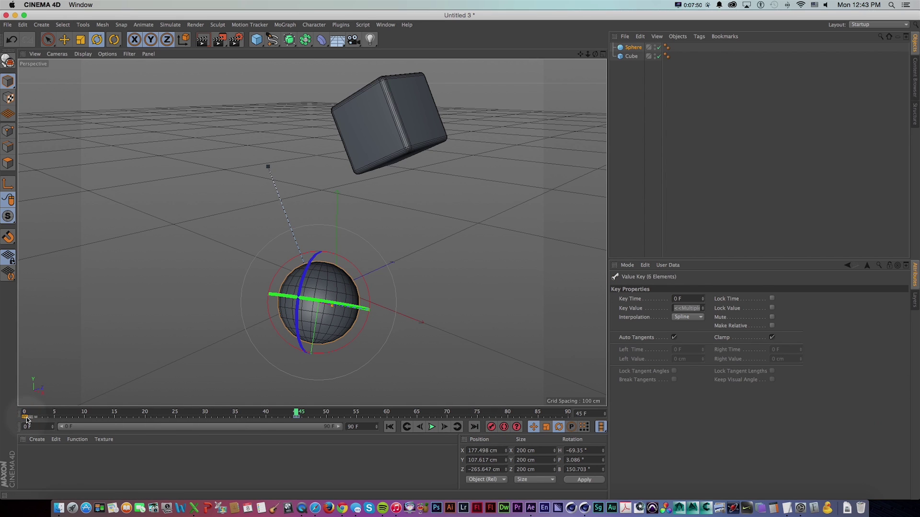
right_click(26, 417)
left_click(32, 402)
left_click_drag(546, 412, 577, 414)
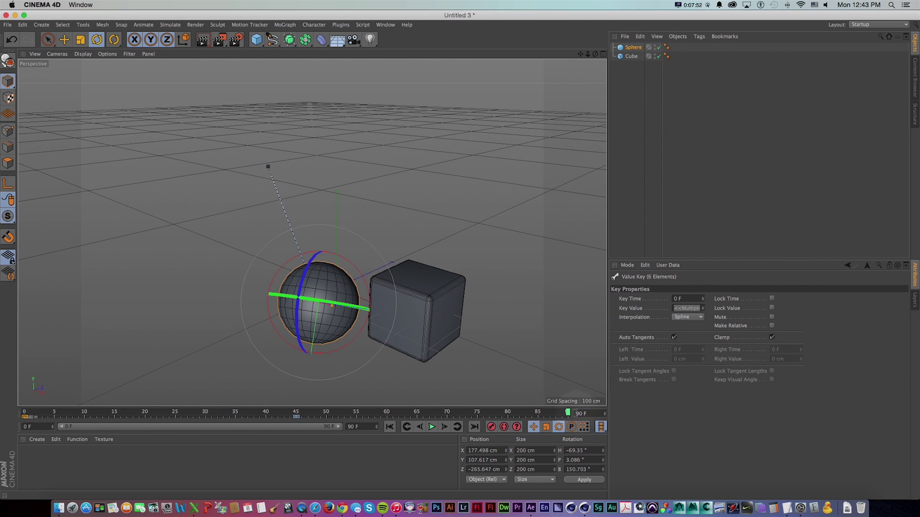
right_click(566, 418)
left_click(570, 412)
left_click(390, 427)
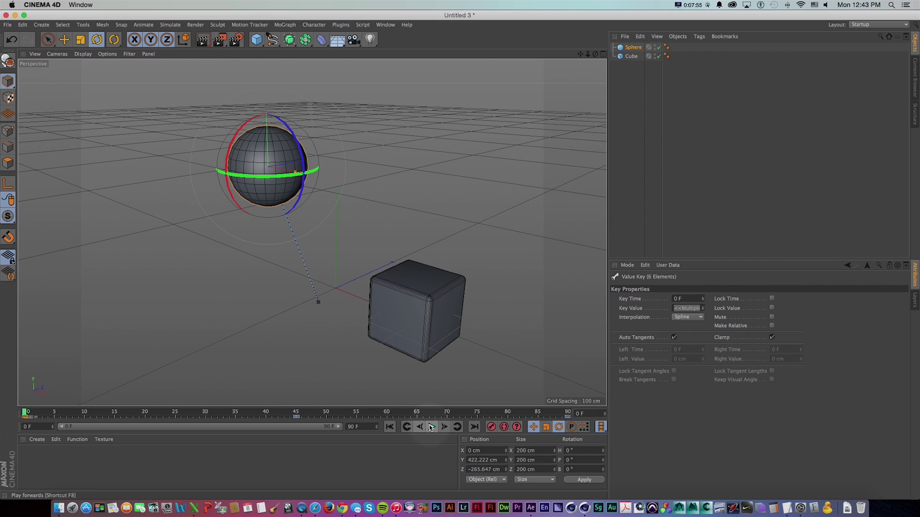
left_click(431, 427)
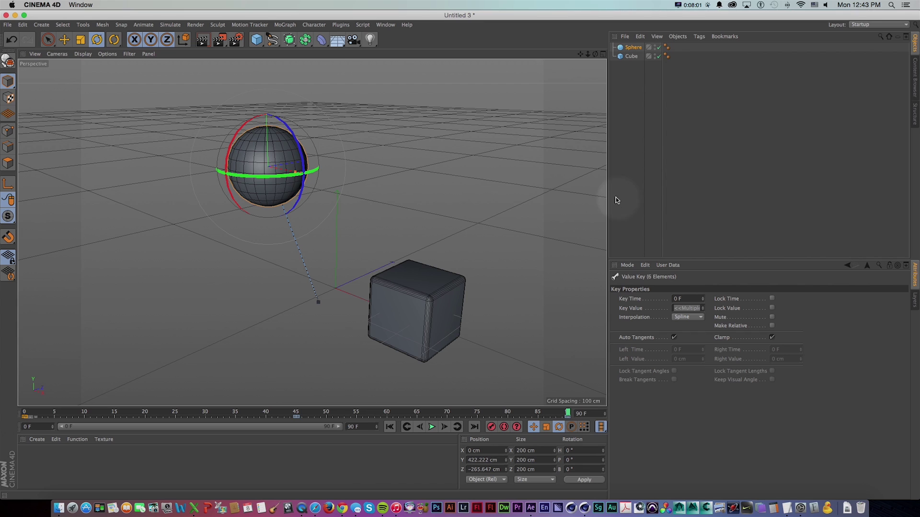
Step: Save the scene as c4d_anim_test_05.c4d in the C4D folder
key("super+s")
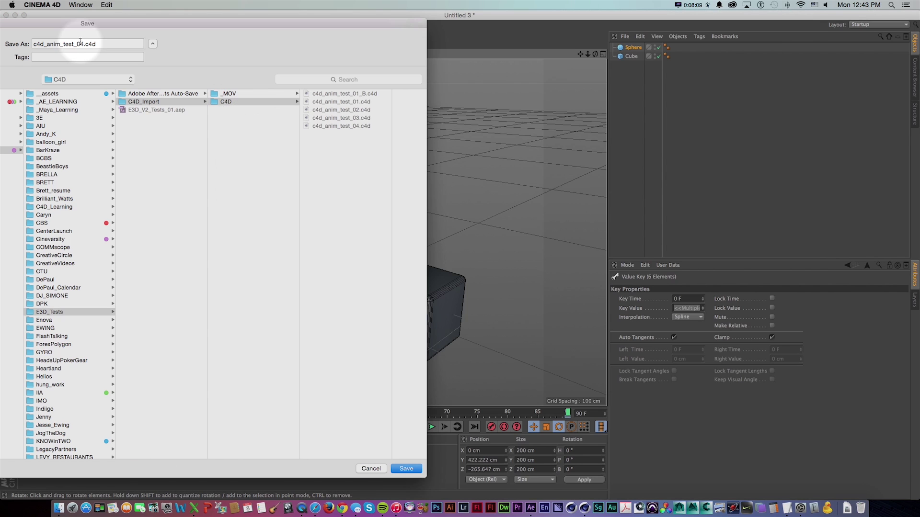
key("BackSpace")
type("5")
key("Return")
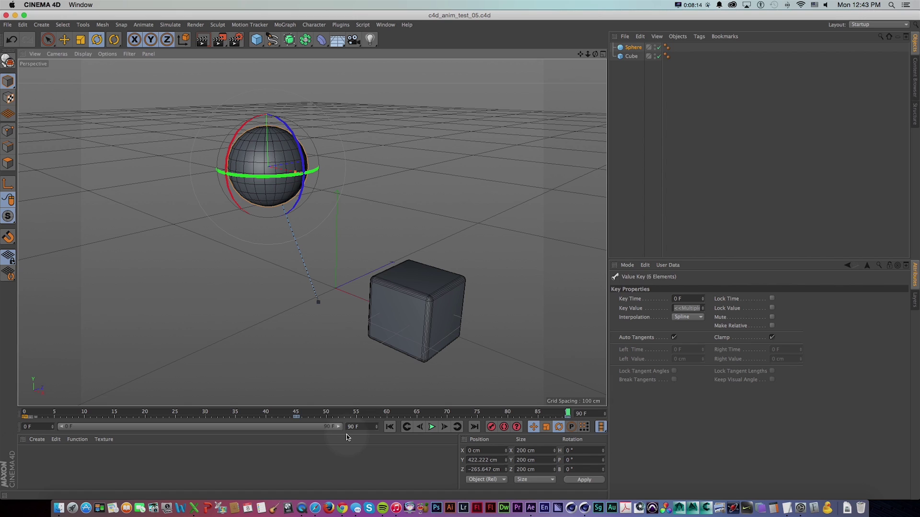
Step: Create a new material and name it sphere
double_click(30, 457)
double_click(27, 455)
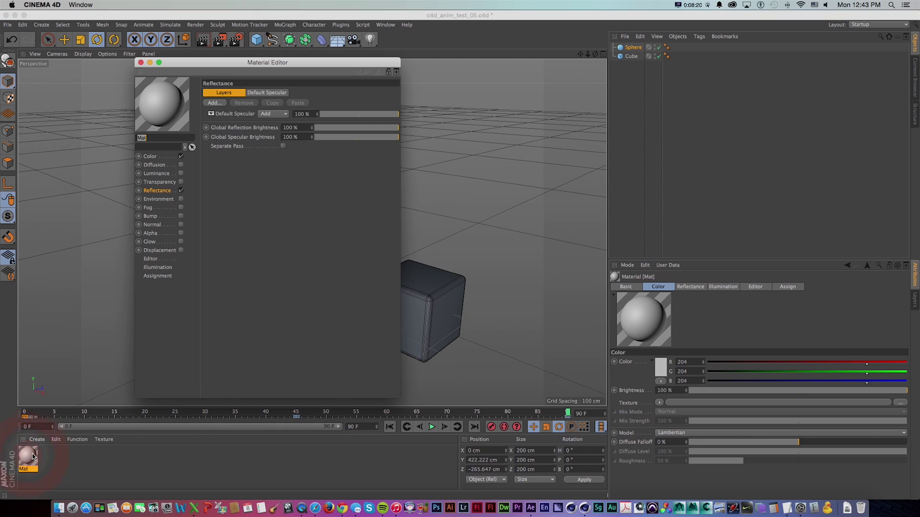
type("she")
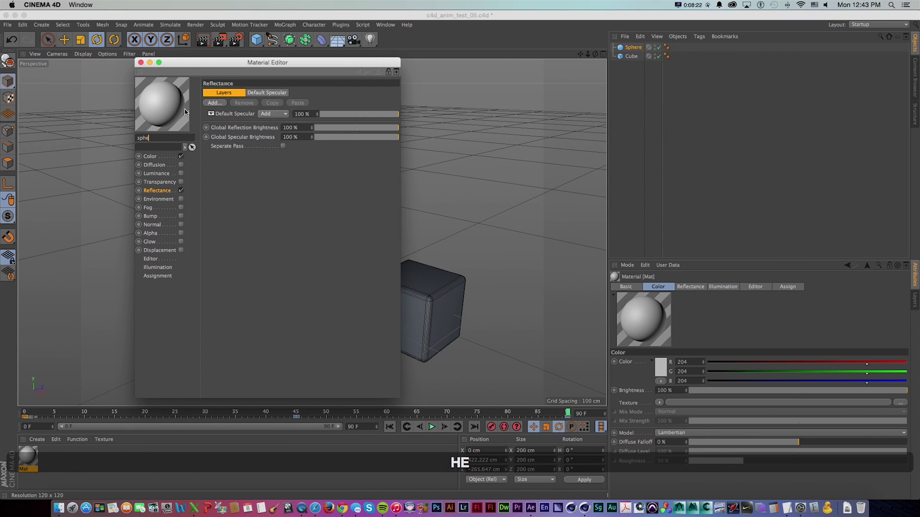
left_click_drag(191, 62, 158, 81)
Step: Set the sphere material's color to near-white, RGB 242, 242, 242
left_click(119, 176)
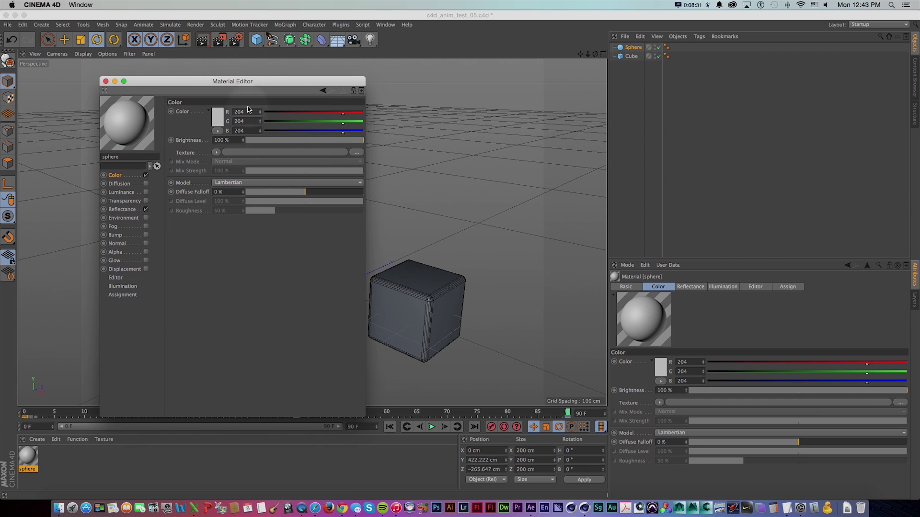
left_click(218, 115)
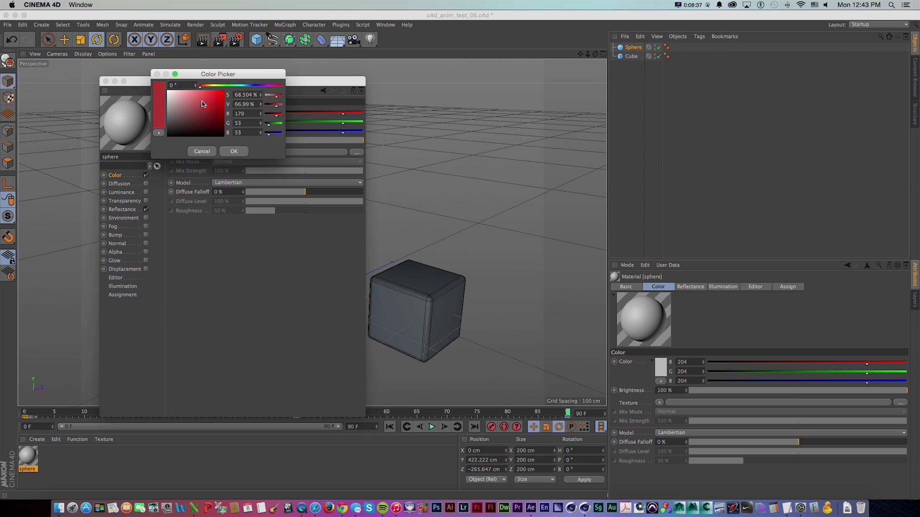
left_click_drag(152, 76, 140, 98)
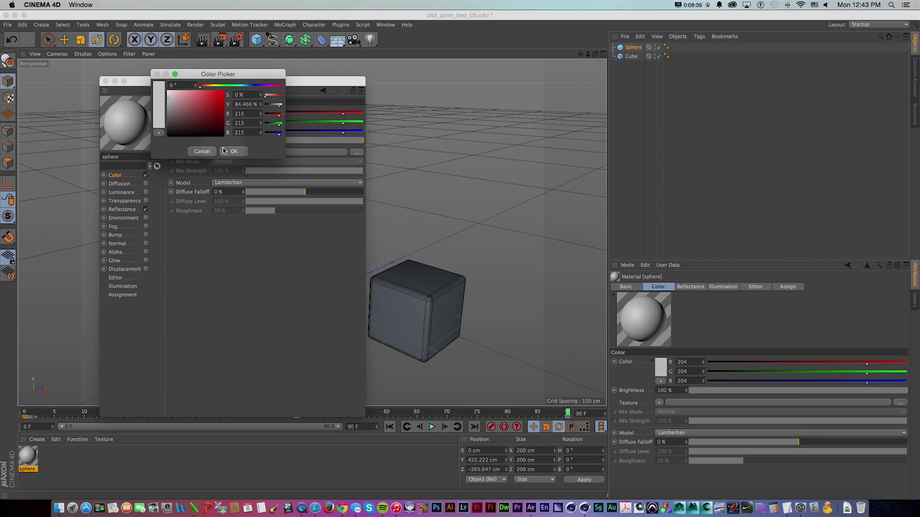
left_click(163, 94)
left_click(234, 151)
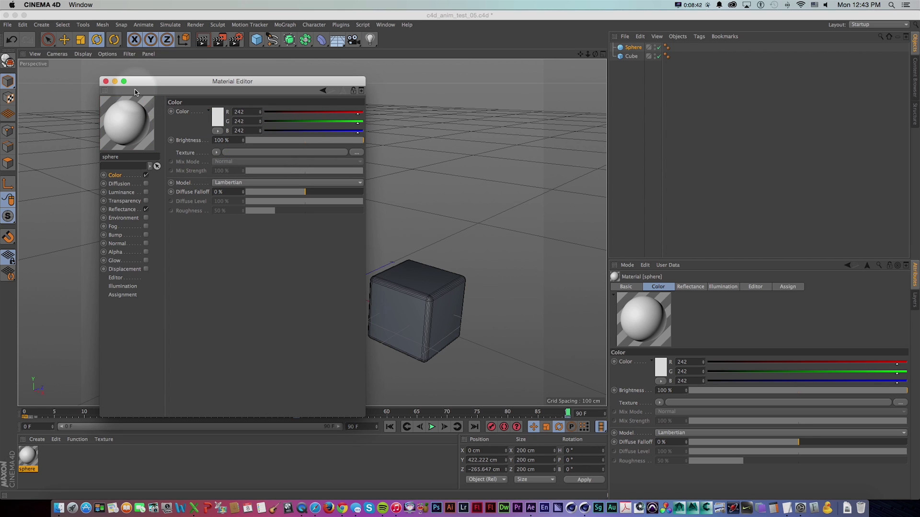
Step: Examine the sphere material's Reflectance settings and close the Material Editor
left_click(122, 210)
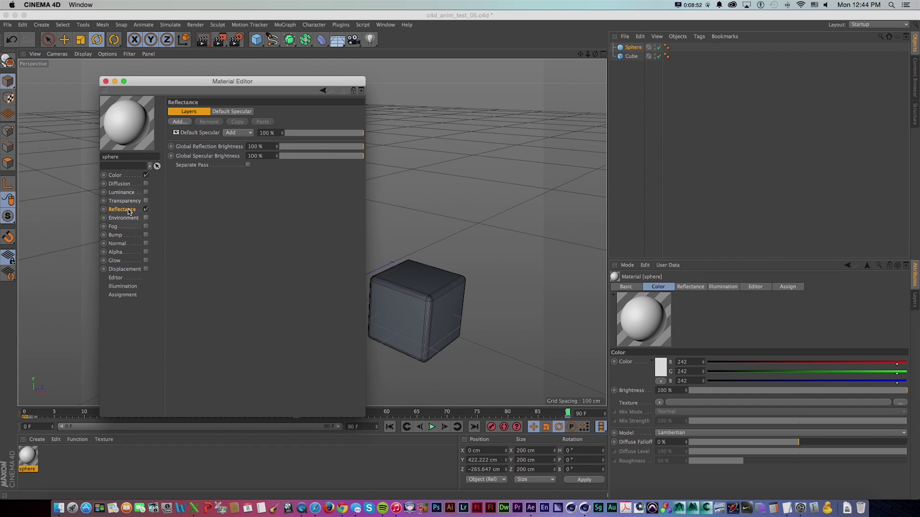
left_click_drag(114, 82, 98, 80)
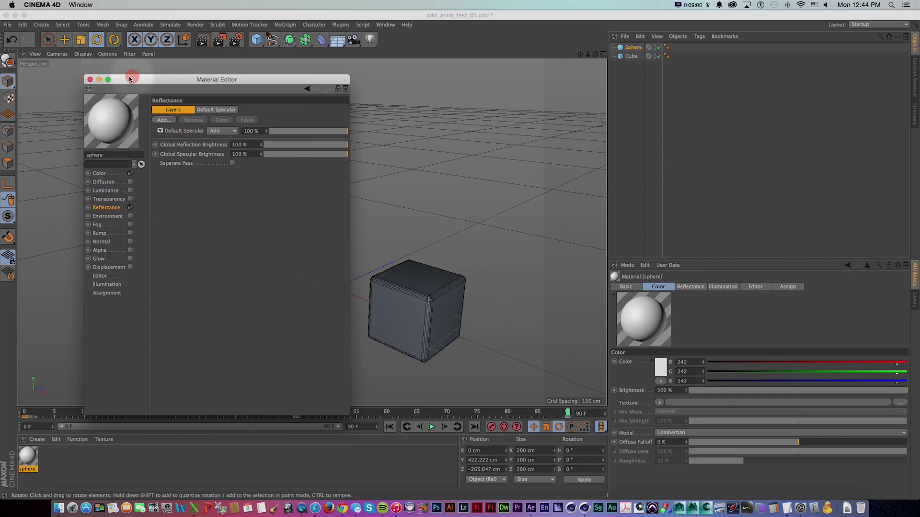
left_click(90, 80)
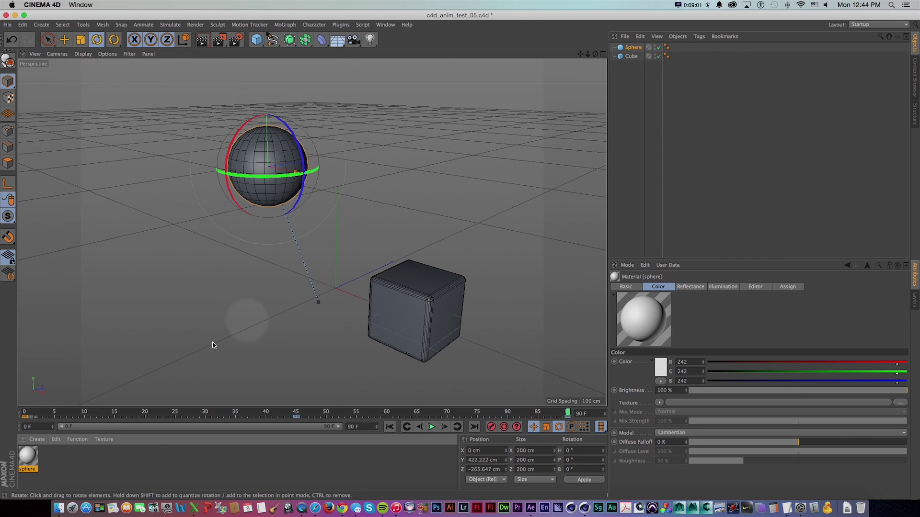
Step: Apply the sphere material to the sphere object
double_click(29, 464)
left_click(128, 60)
left_click_drag(28, 457, 114, 347)
left_click_drag(257, 169, 249, 170)
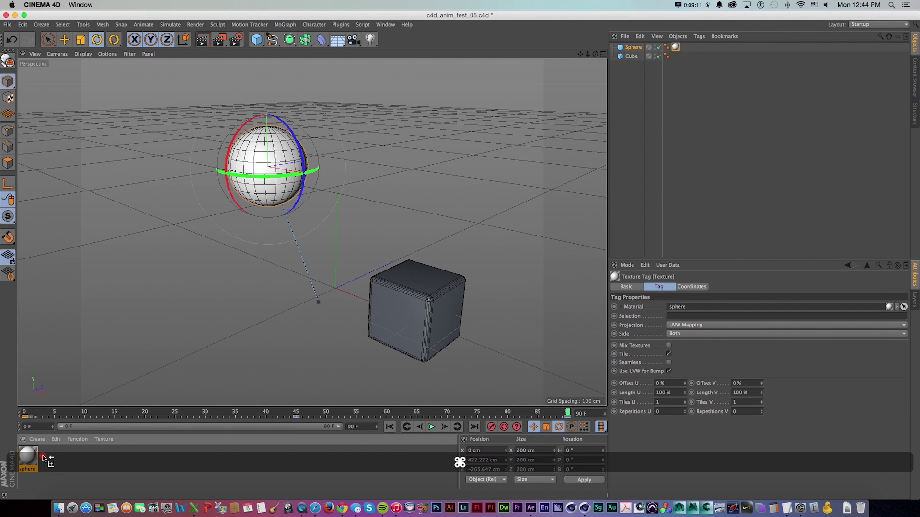
Step: Duplicate the sphere material and rename the copy cube
left_click_drag(44, 458, 48, 459, "super")
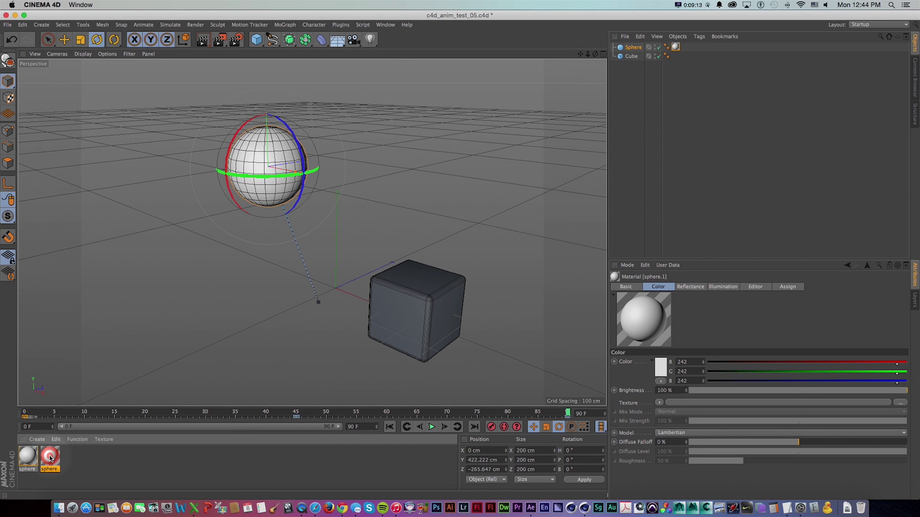
double_click(50, 458)
left_click_drag(167, 139, 100, 137)
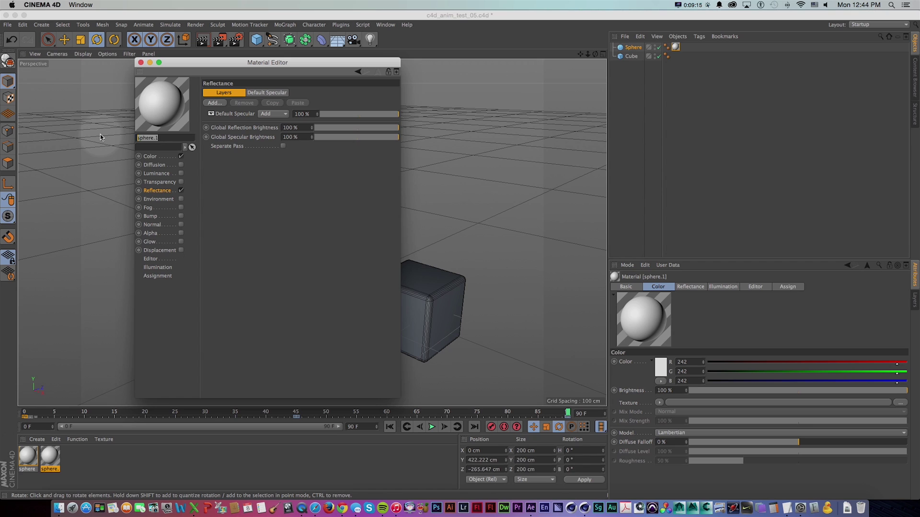
type("cube")
key("Return")
Step: Set the cube material's color to green, RGB 0, 203, 57, and close the Material Editor
left_click(151, 156)
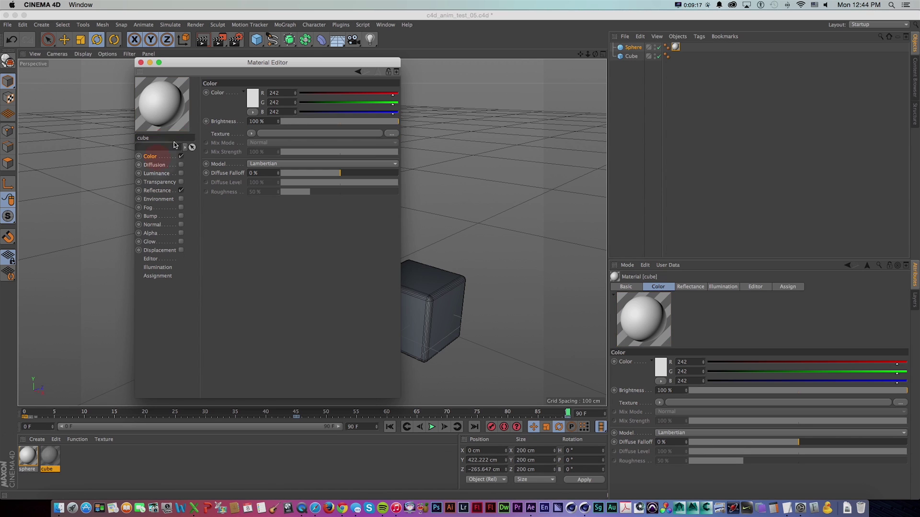
left_click(250, 97)
mouse_move(249, 66)
left_mouse_down()
mouse_move(261, 66)
mouse_move(262, 78)
left_mouse_up()
left_click(264, 130)
left_click(140, 63)
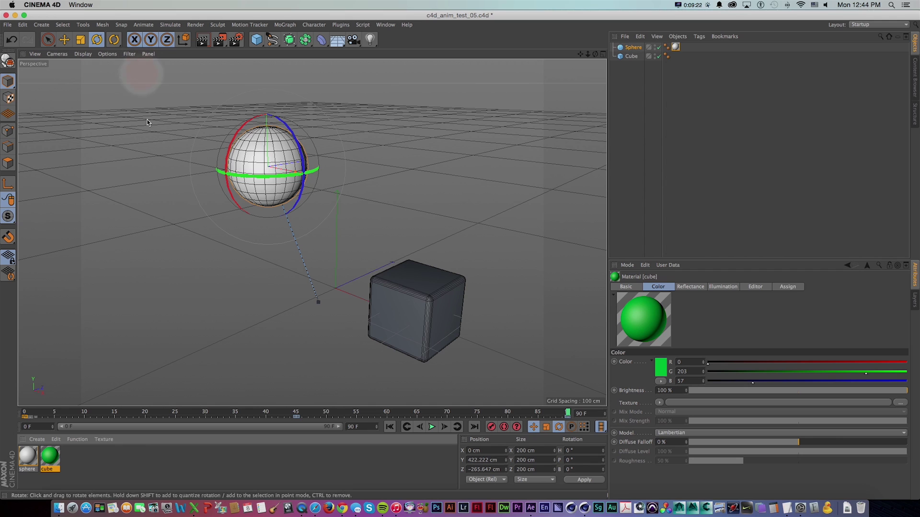
Step: Apply the green cube material to the cube object and play the animation to check it
left_click_drag(134, 425, 444, 342)
key("shift+f")
left_click(431, 427)
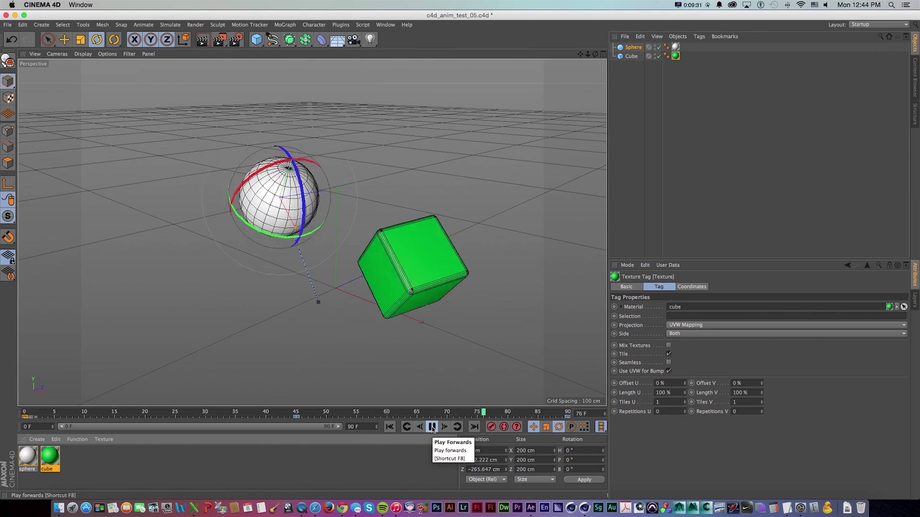
left_click(432, 427)
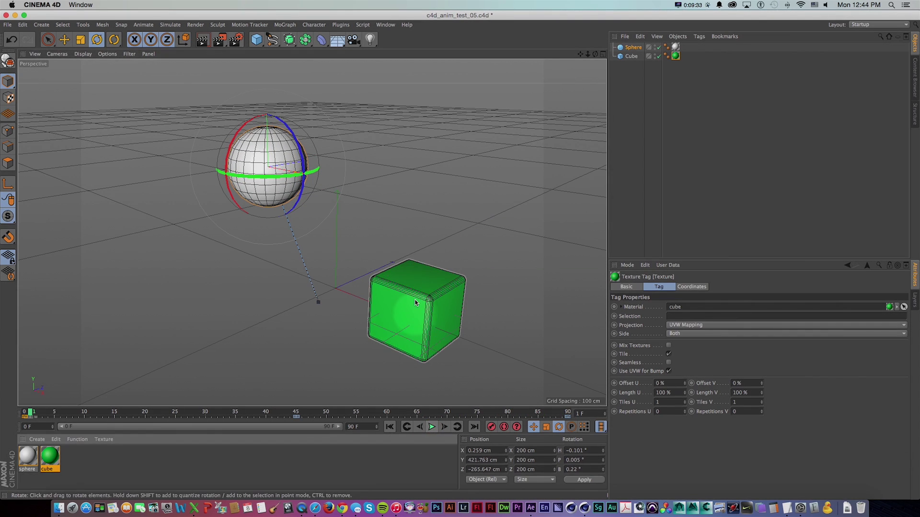
Step: Save the scene, switch to After Effects and open the Element effect's Scene Setup on the E3D layer
key("super+s")
left_click_drag(28, 408, 580, 411)
key("super+Tab")
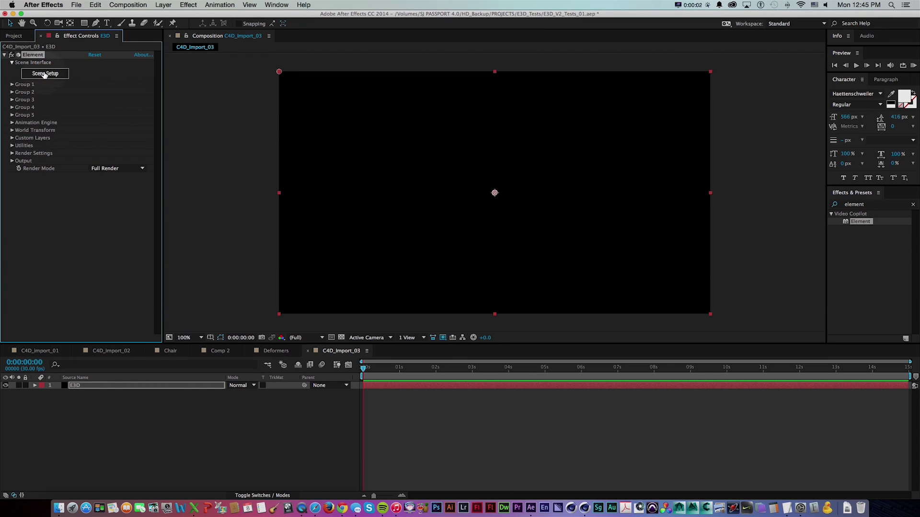
left_click(44, 74)
Step: Try to import c4d_anim_test_05.c4d with Load Animation enabled and Model Center alignment, and undo the import
left_click(25, 47)
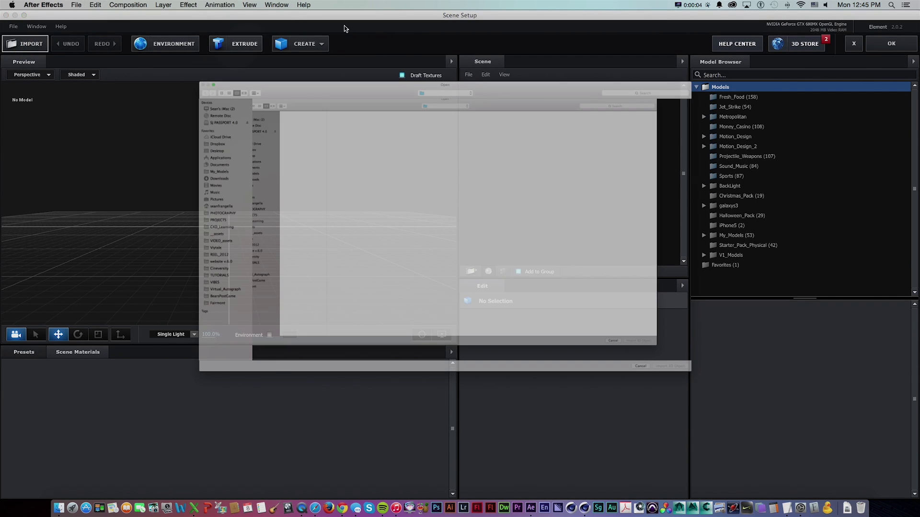
left_click_drag(480, 22, 288, 23)
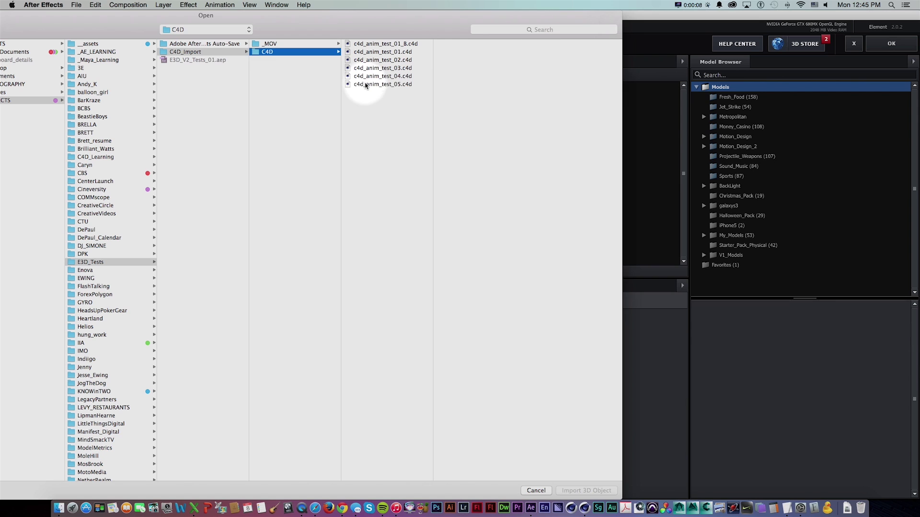
left_click(383, 84)
left_click(587, 490)
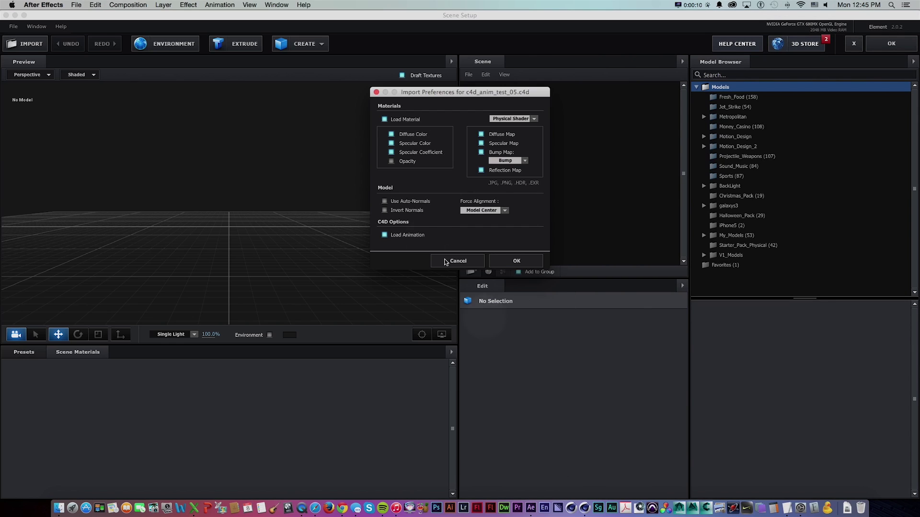
left_click_drag(459, 94, 348, 100)
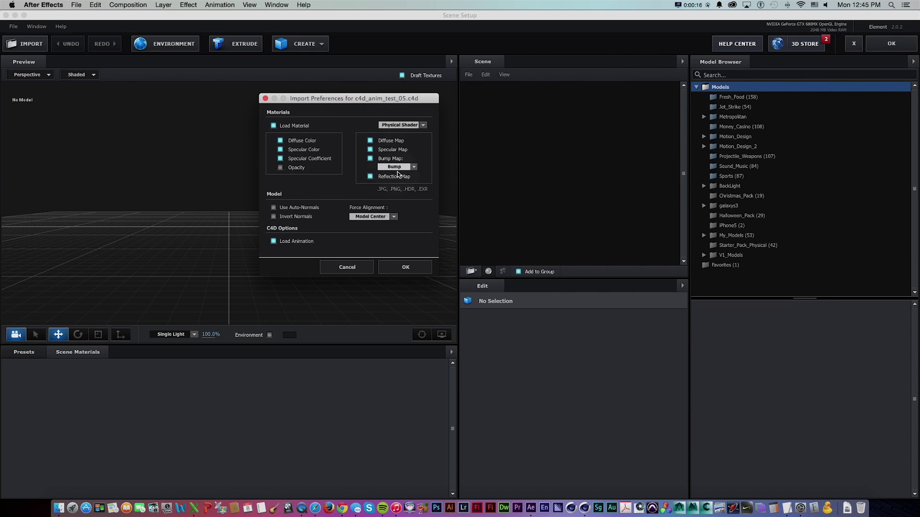
left_click(402, 268)
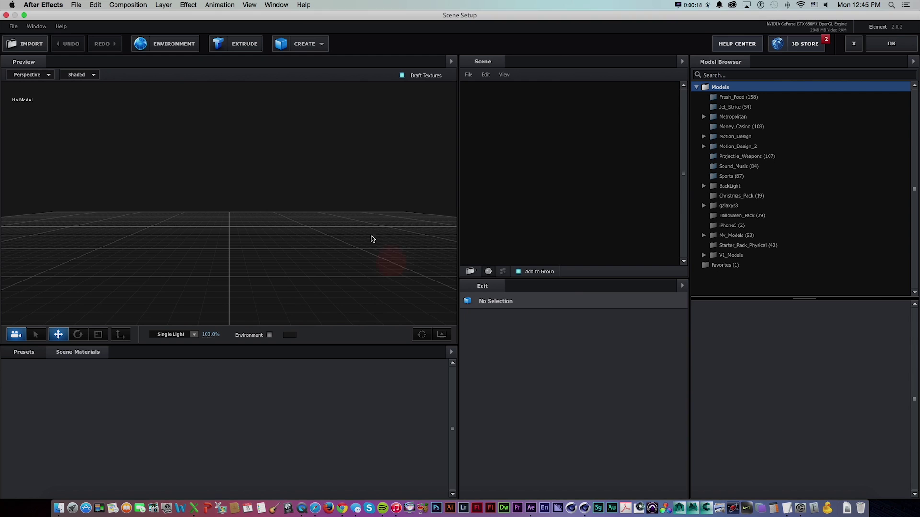
key("super+z")
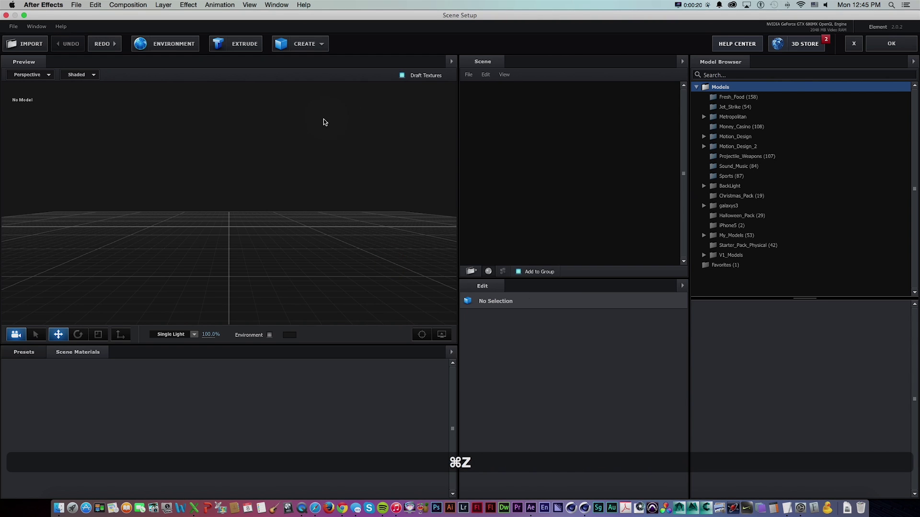
Step: Switch to Cinema 4D and check the coordinates of the sphere and the cube
key("super+Tab")
left_click(313, 269)
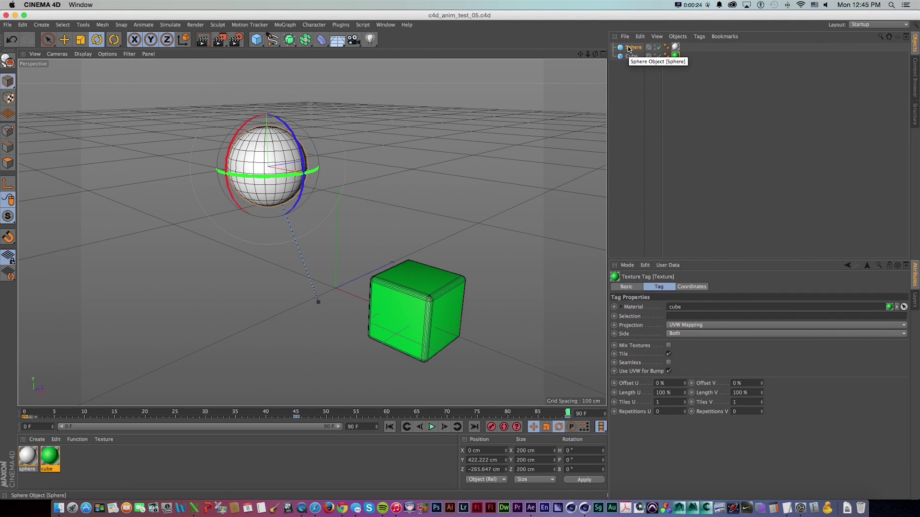
left_click(629, 48)
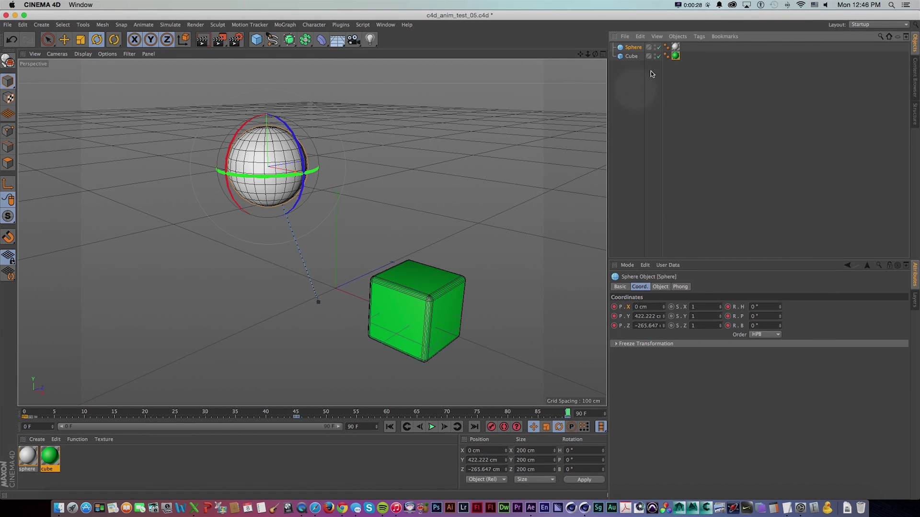
left_click(631, 57)
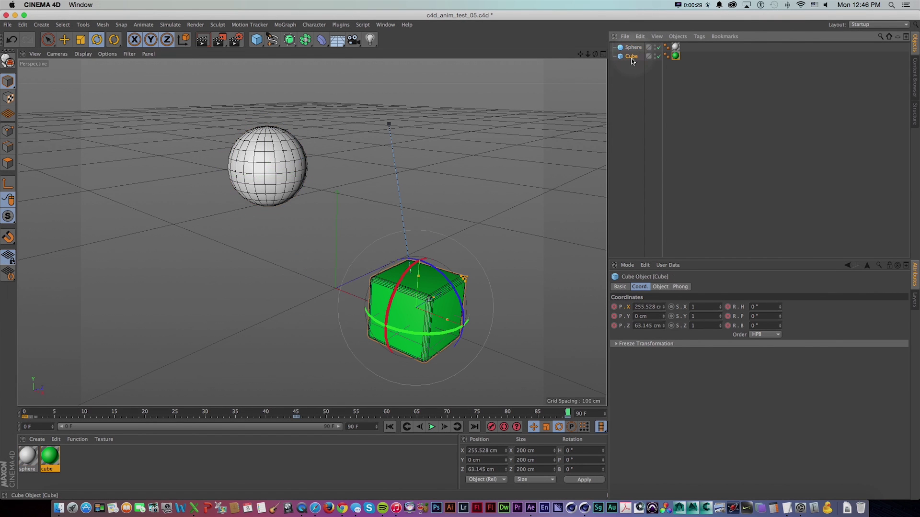
Step: Try a fillet radius of 17 cm on the cube and undo it
left_click(660, 286)
left_click_drag(695, 356, 696, 357)
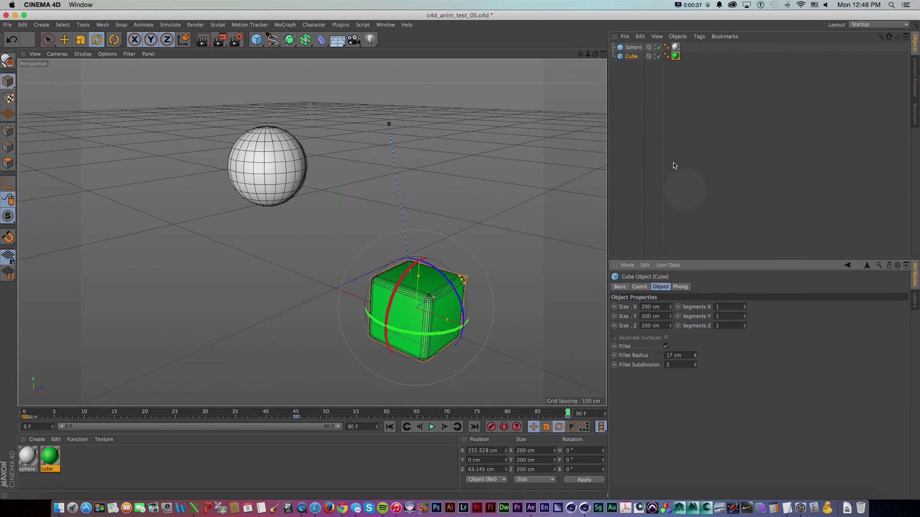
key("super+z")
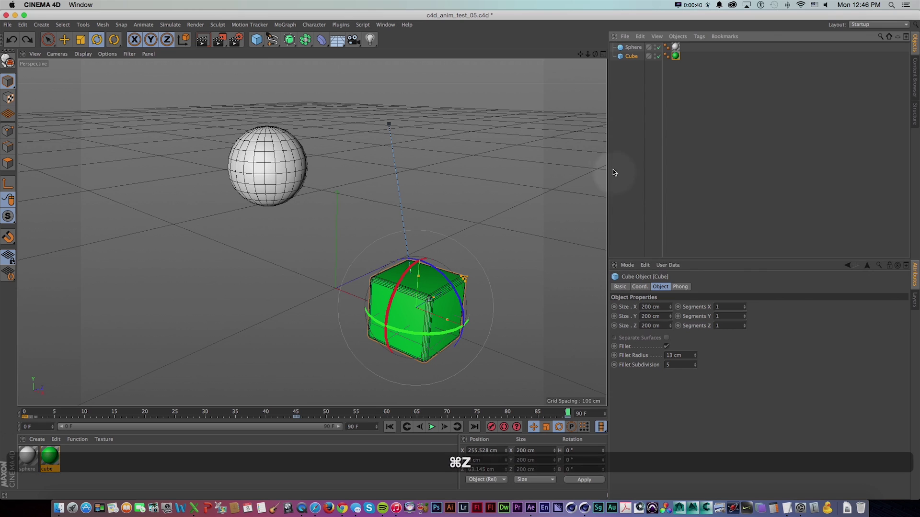
Step: Make the cube and the sphere editable polygon objects and save the scene
left_click(631, 58)
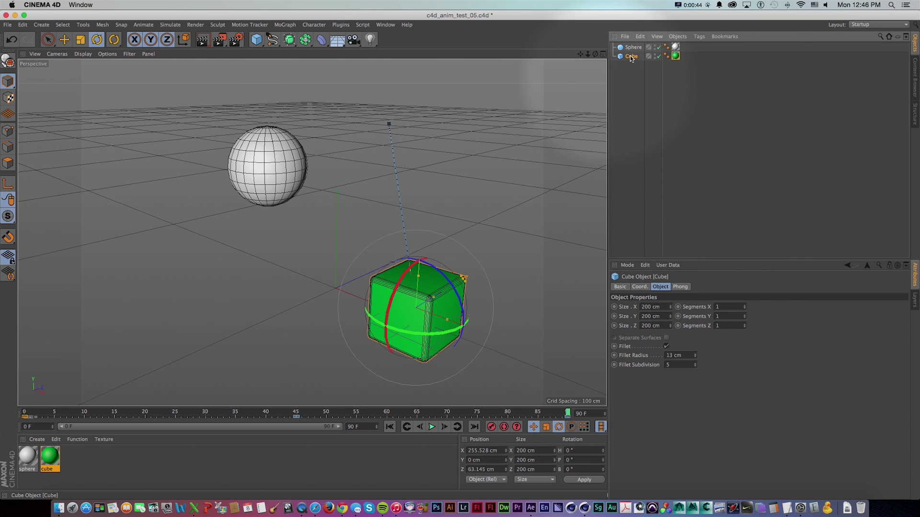
key("c")
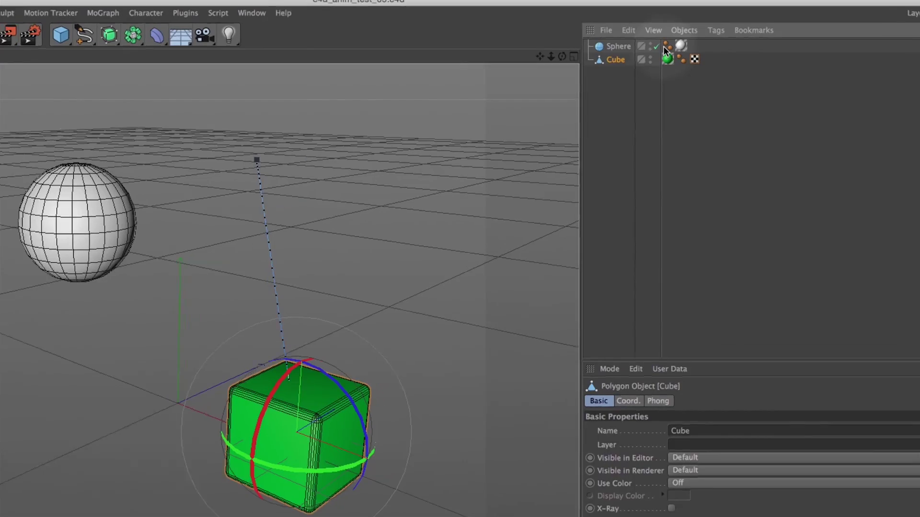
left_click(612, 46)
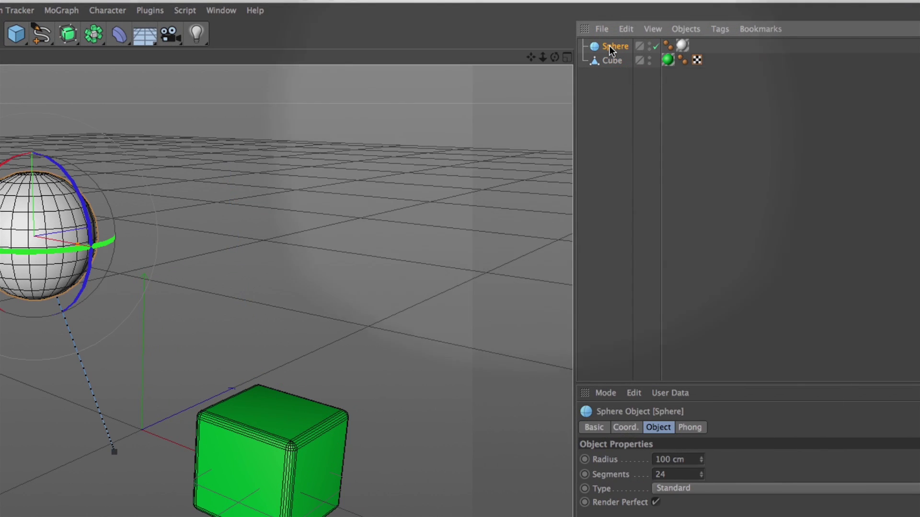
key("c")
key("super+s")
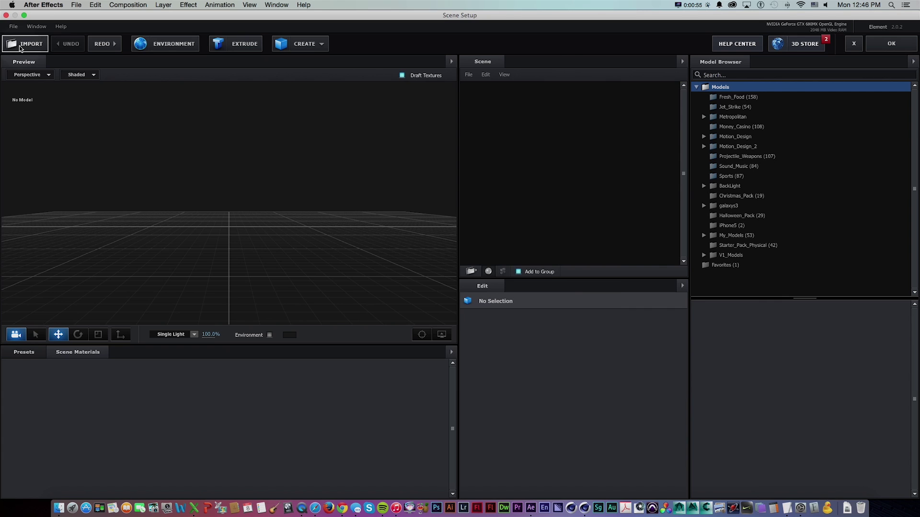
Step: Import c4d_anim_test_05.c4d into the Element scene with Physical Shader materials, Model Center alignment and Load Animation enabled
left_click(20, 49)
left_click(603, 84)
left_click_drag(572, 13, 296, 18)
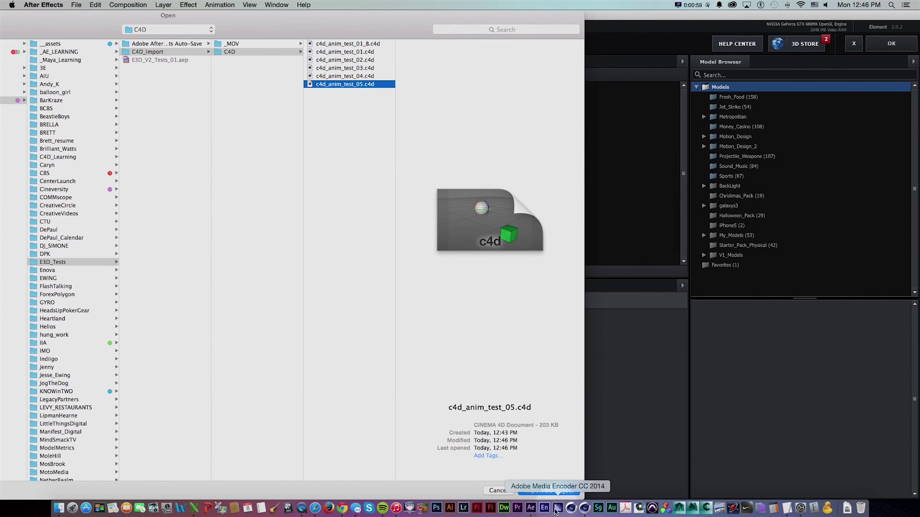
left_click(485, 490)
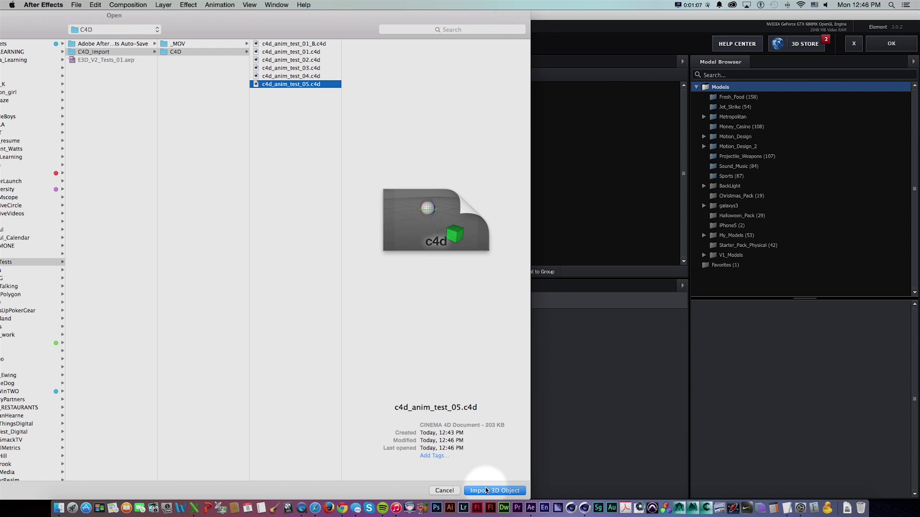
left_click(490, 491)
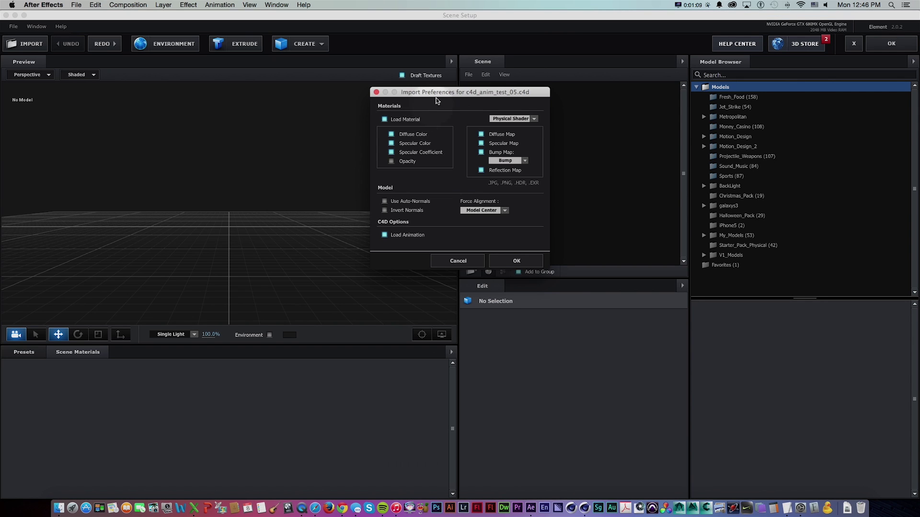
left_click_drag(439, 94, 316, 107)
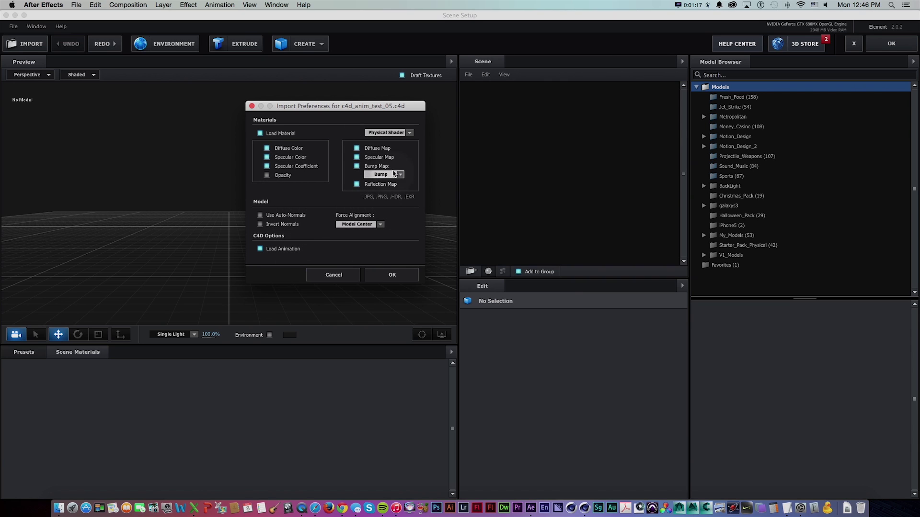
left_click_drag(388, 107, 395, 108)
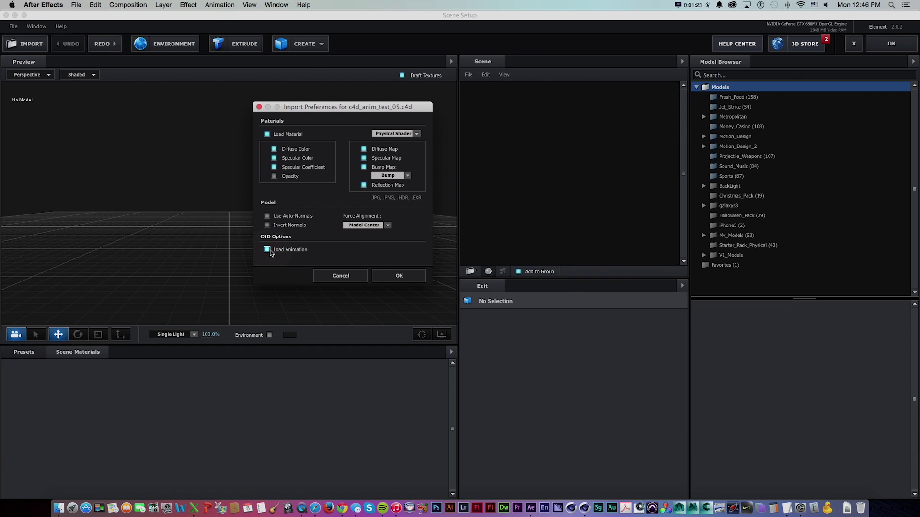
left_click(393, 133)
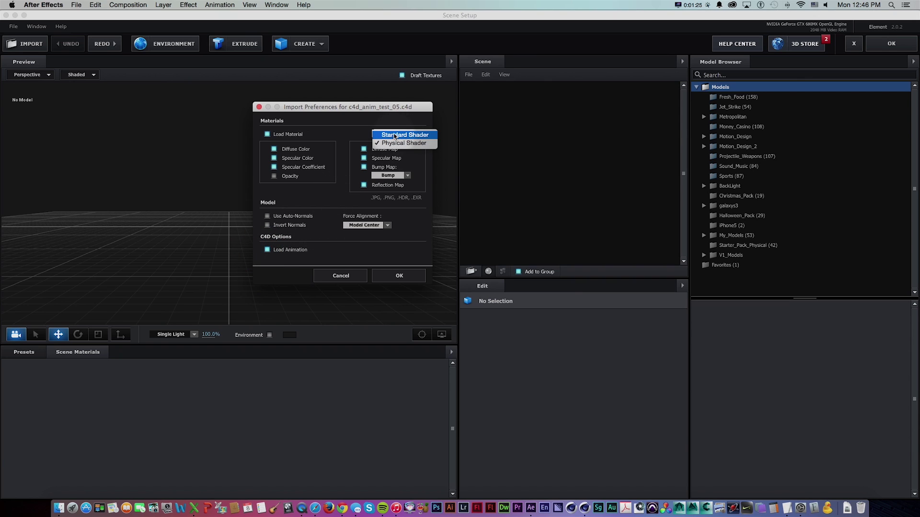
left_click(393, 143)
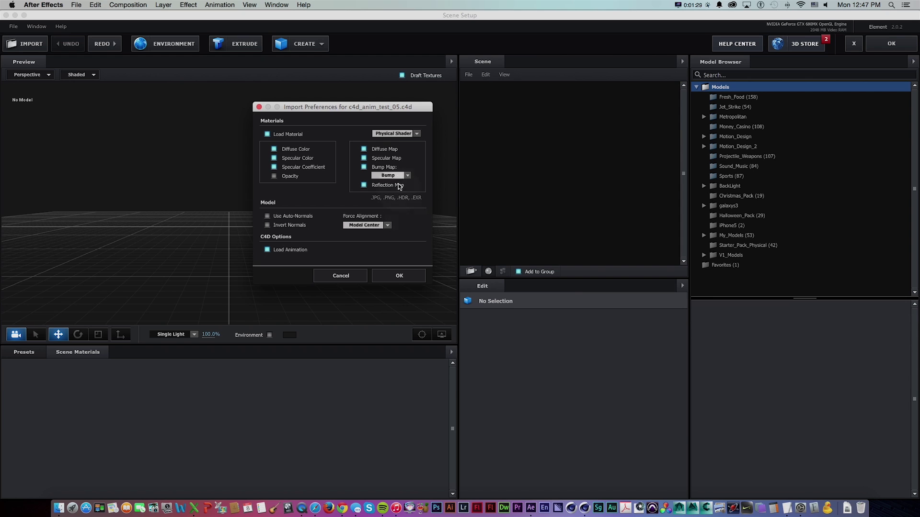
left_click(398, 275)
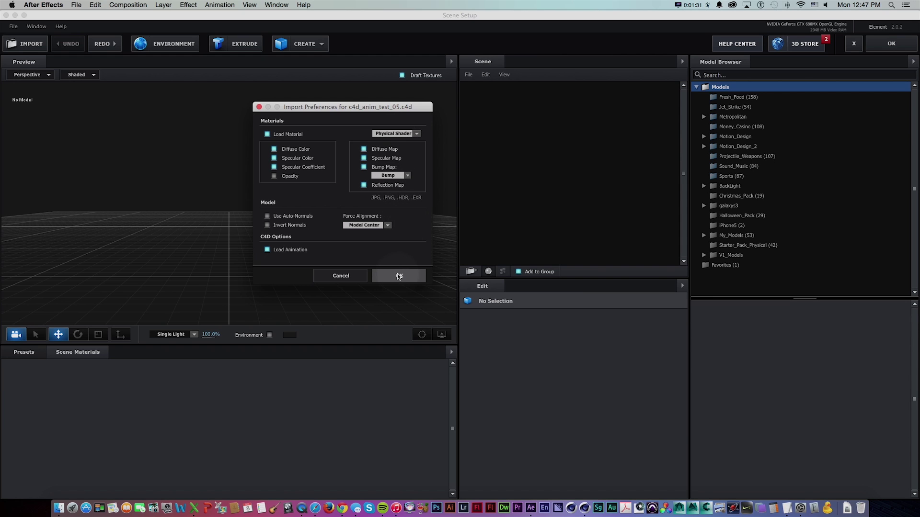
Step: Expand the imported model and set the sphere material's reflectivity intensity to 47% and its glossiness to 85%
scroll(351, 232, "down", 5)
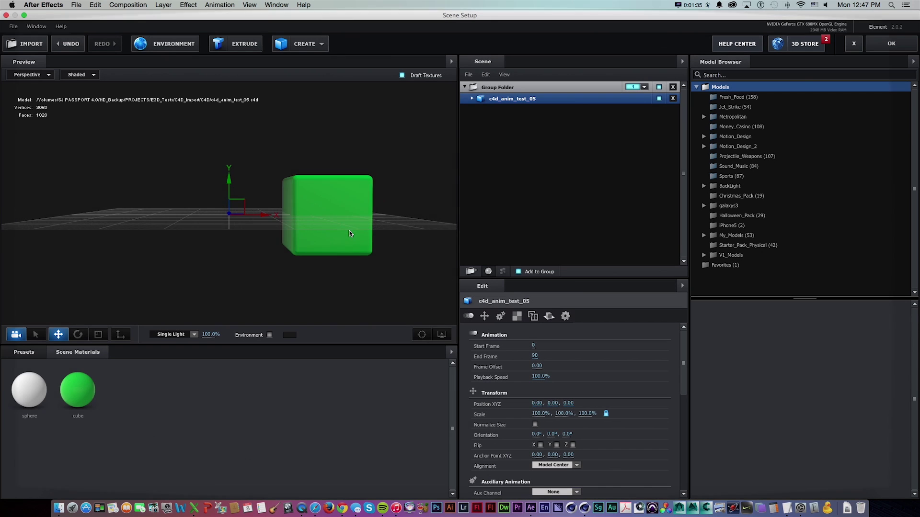
left_click_drag(351, 232, 279, 225)
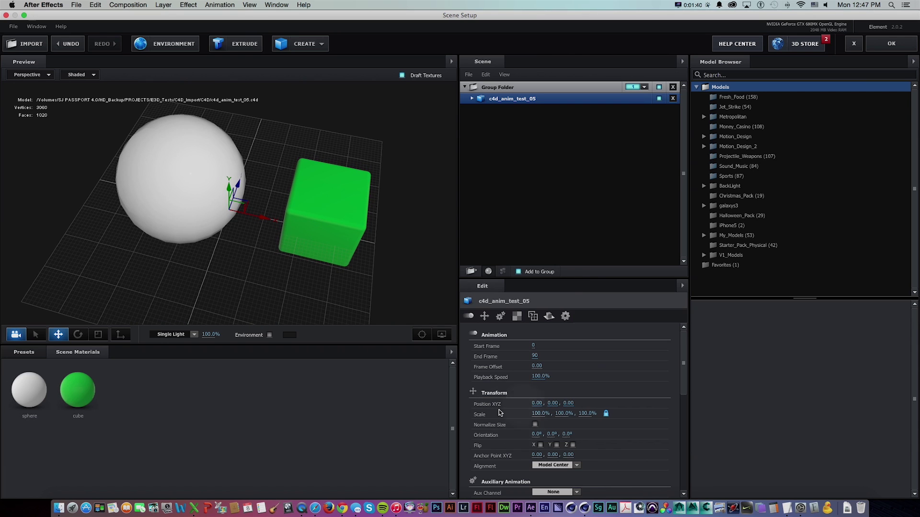
left_click_drag(580, 279, 577, 251)
left_click(472, 99)
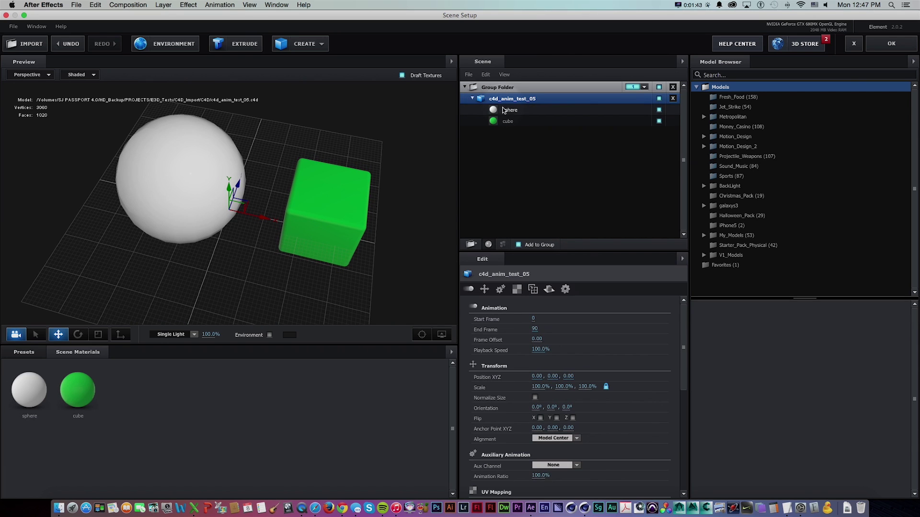
left_click(507, 111)
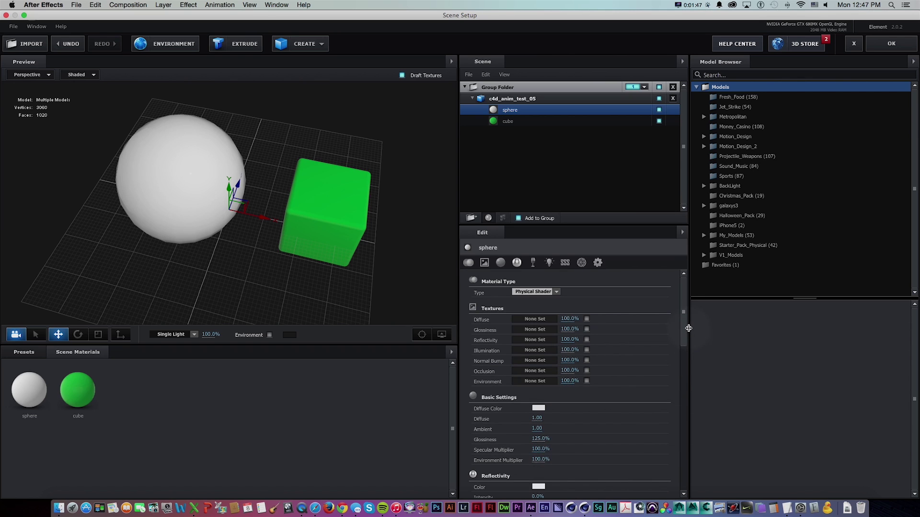
left_click_drag(685, 328, 685, 360)
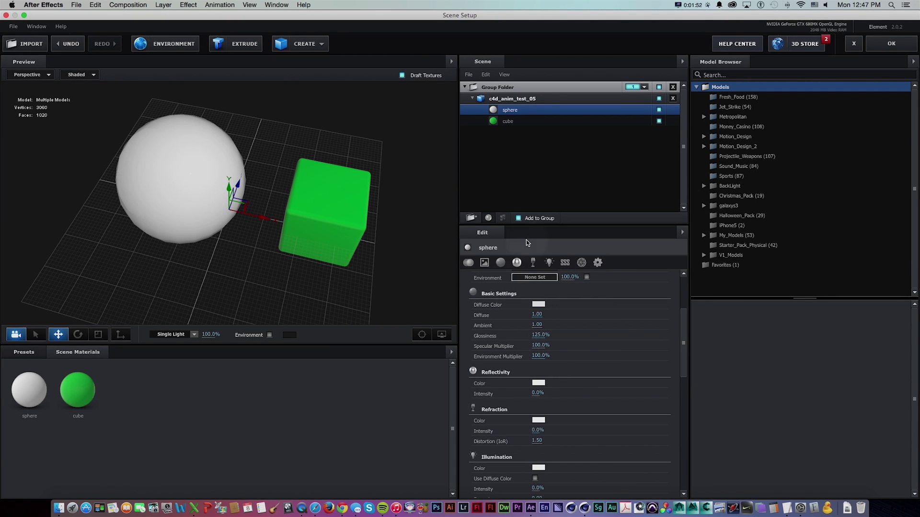
left_click_drag(540, 394, 555, 394)
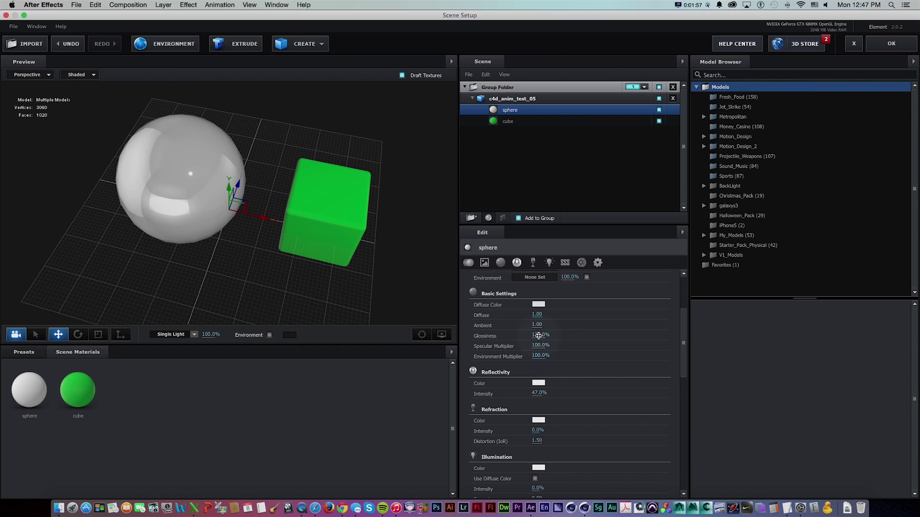
mouse_move(536, 337)
left_mouse_down()
mouse_move(518, 338)
mouse_move(538, 338)
left_mouse_up()
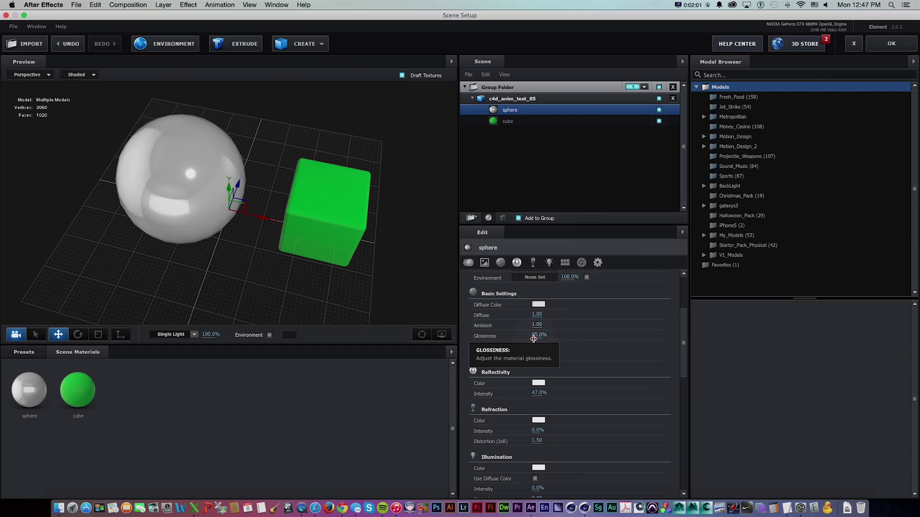
Step: Set the cube material's reflectivity intensity to 47% and its glossiness to 82%
left_click(551, 121)
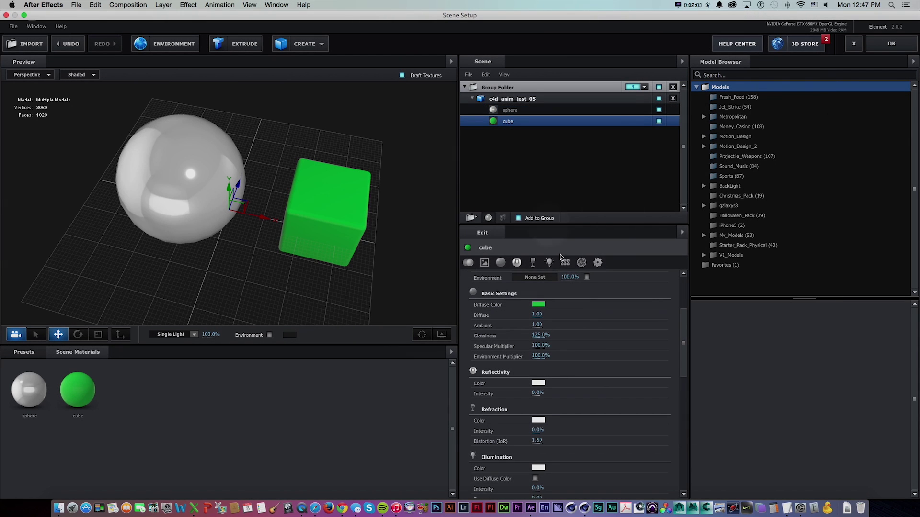
mouse_move(537, 394)
left_mouse_down()
mouse_move(559, 395)
mouse_move(543, 391)
left_mouse_up()
left_click_drag(395, 287, 366, 269)
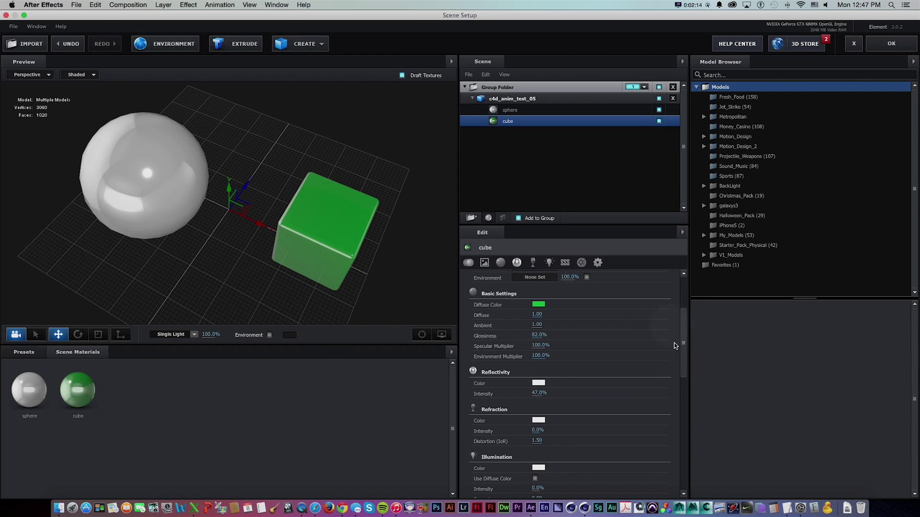
left_click_drag(684, 336, 688, 260)
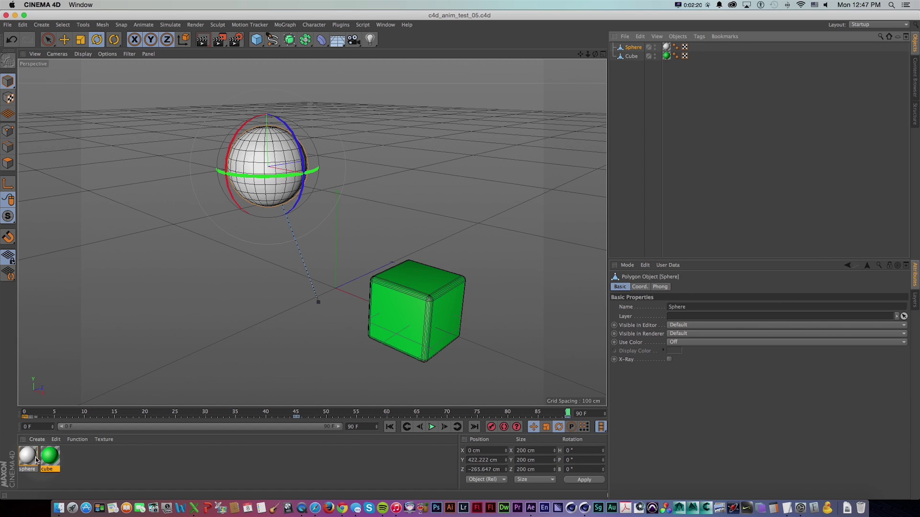
Step: Switch to Cinema 4D, enable the Bump channel of the sphere material and look through the available texture types
double_click(34, 458)
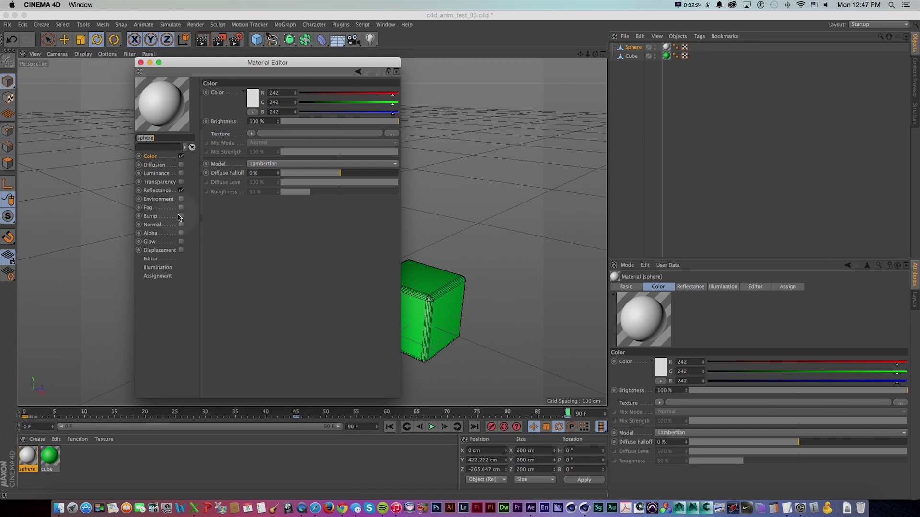
left_click(180, 216)
left_click(243, 114)
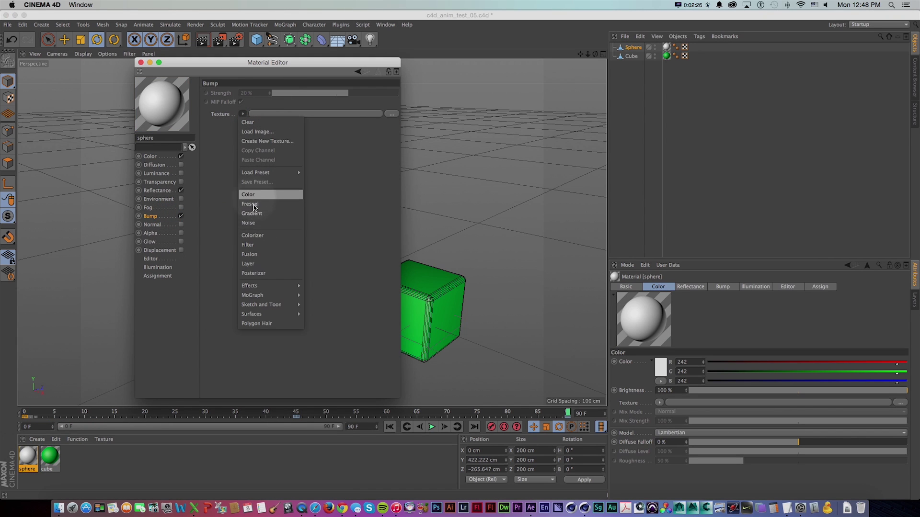
left_click(326, 233)
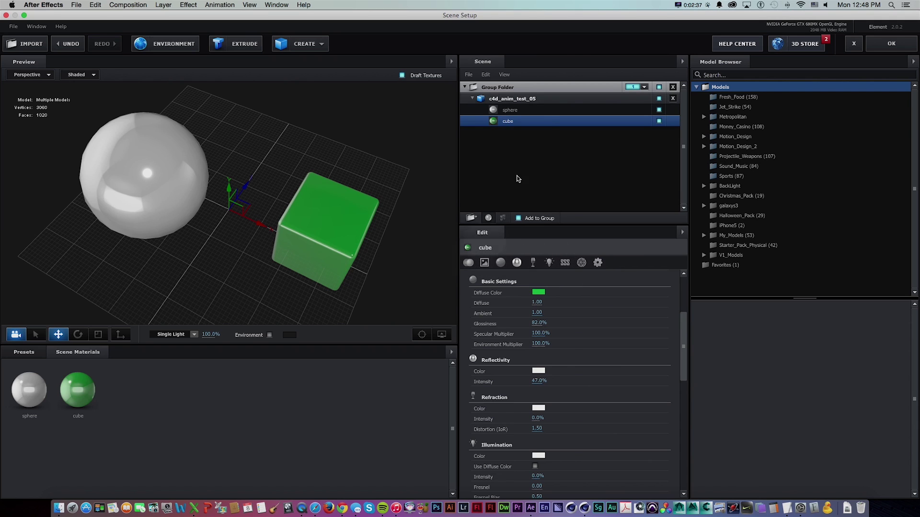
Step: Switch back to After Effects and examine the sphere material's texture, reflectivity, refraction, illumination and advanced settings in Element
left_click(504, 110)
left_click(484, 263)
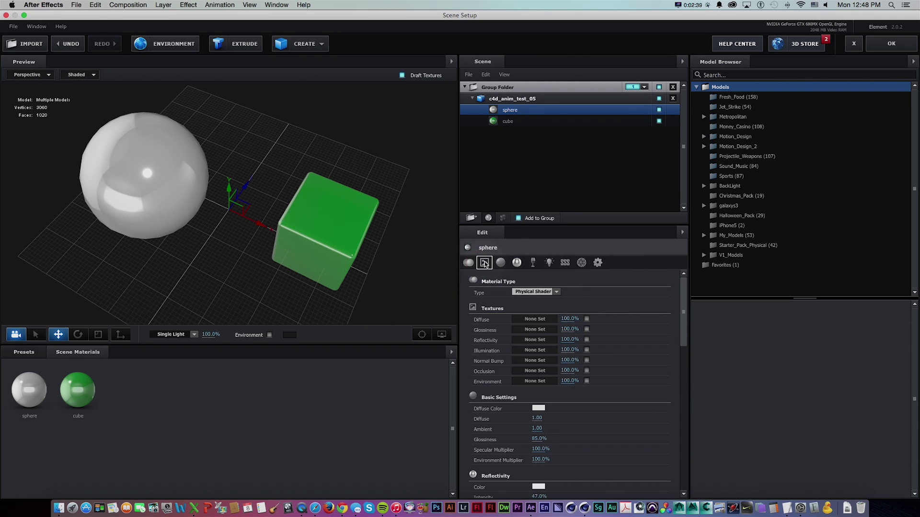
left_click_drag(685, 320, 690, 390)
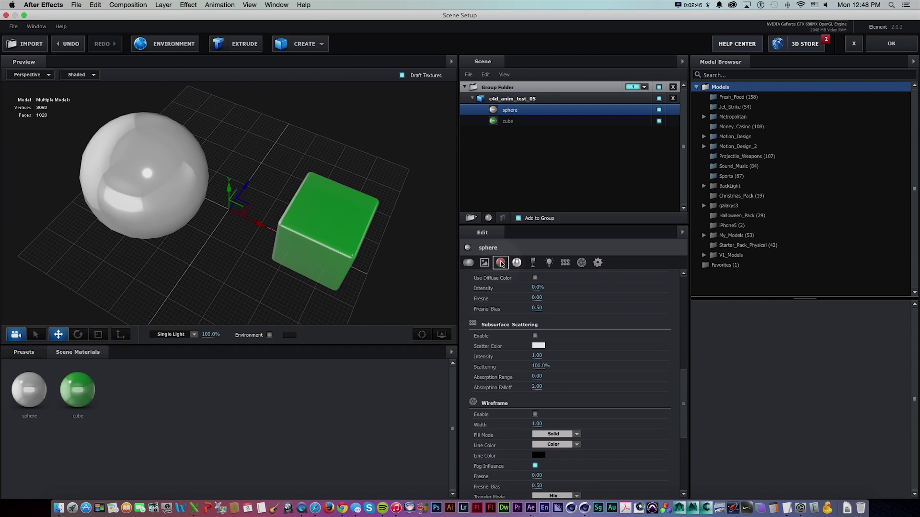
left_click(500, 263)
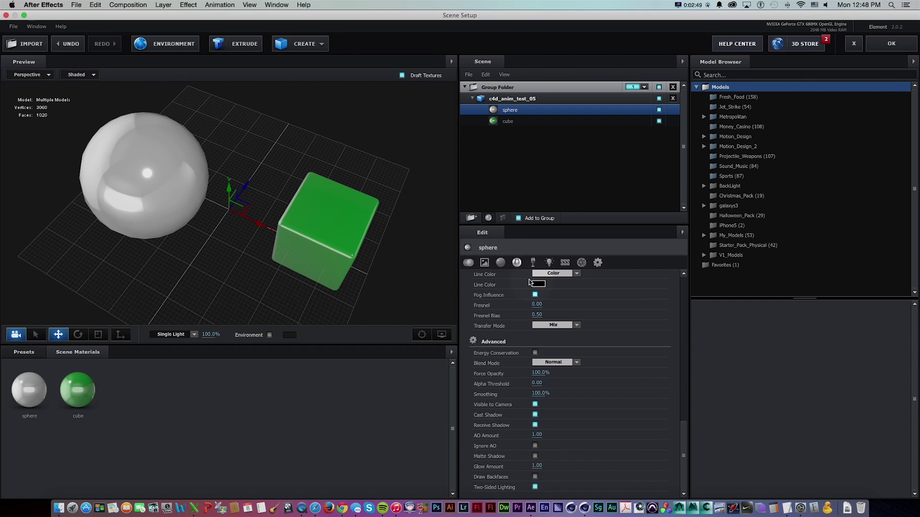
left_click(518, 263)
left_click(534, 263)
left_click(549, 263)
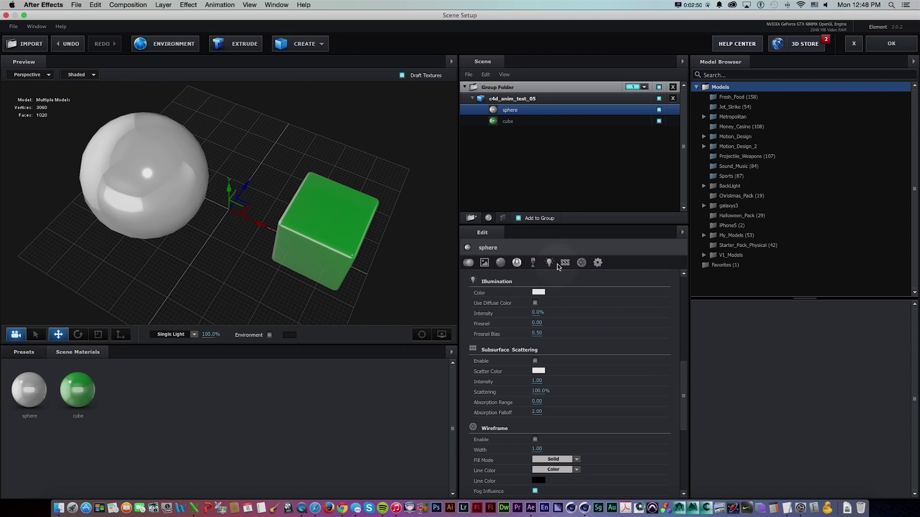
left_click_drag(685, 386, 684, 316)
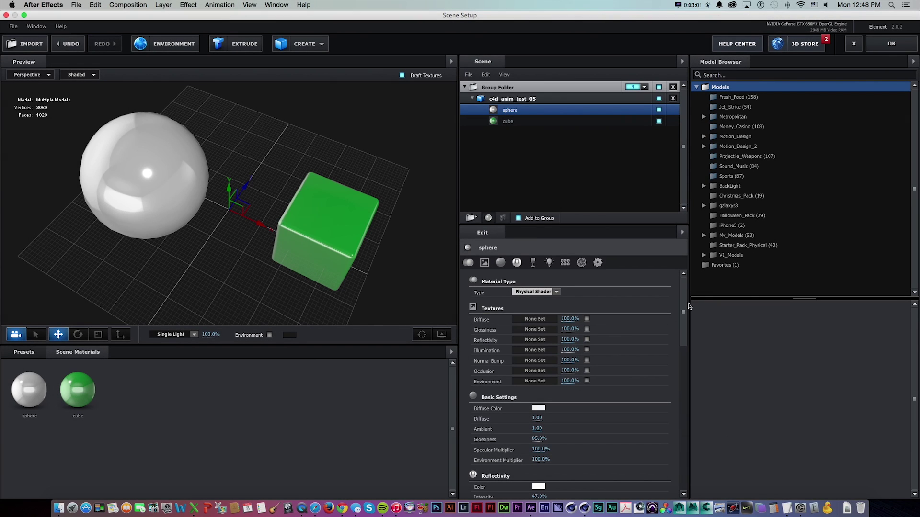
Step: Accept the Element scene setup and add a two-node 50mm camera to the C4D_Import_03 composition
left_click_drag(359, 206, 338, 215)
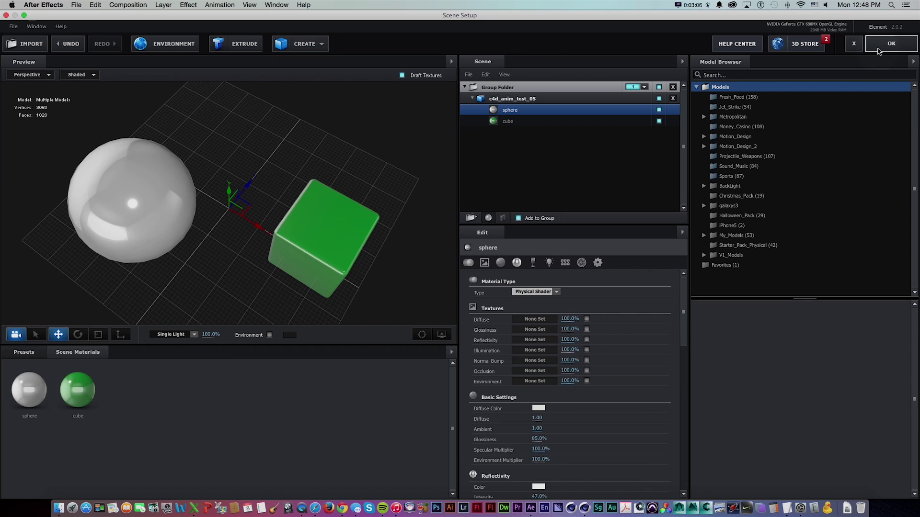
left_click(884, 48)
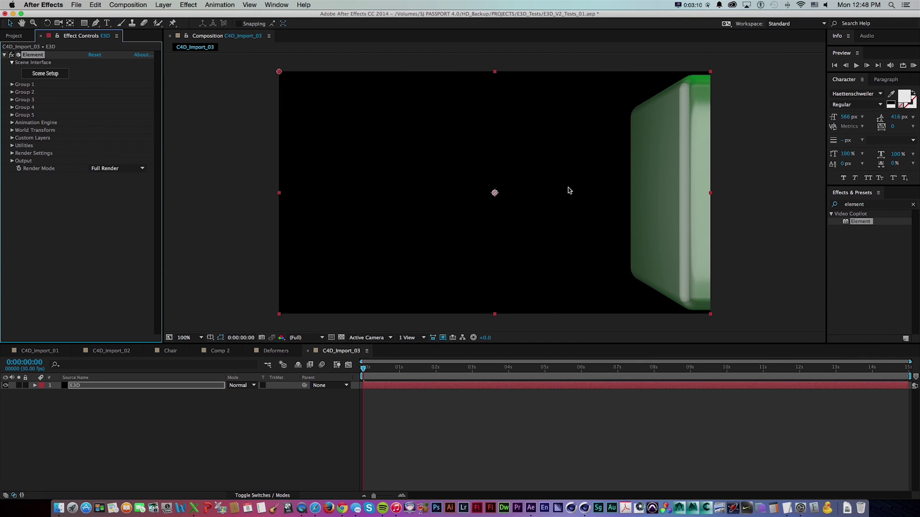
key("alt+shift+super+c")
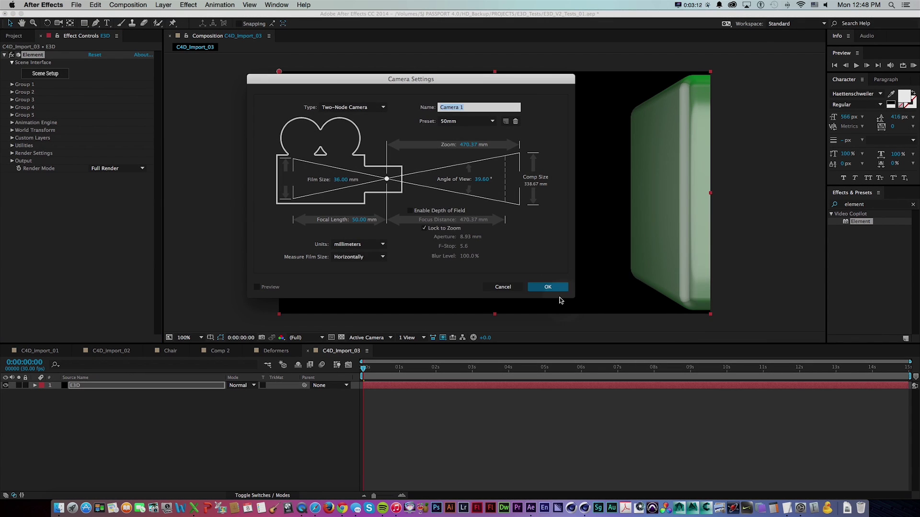
left_click(541, 288)
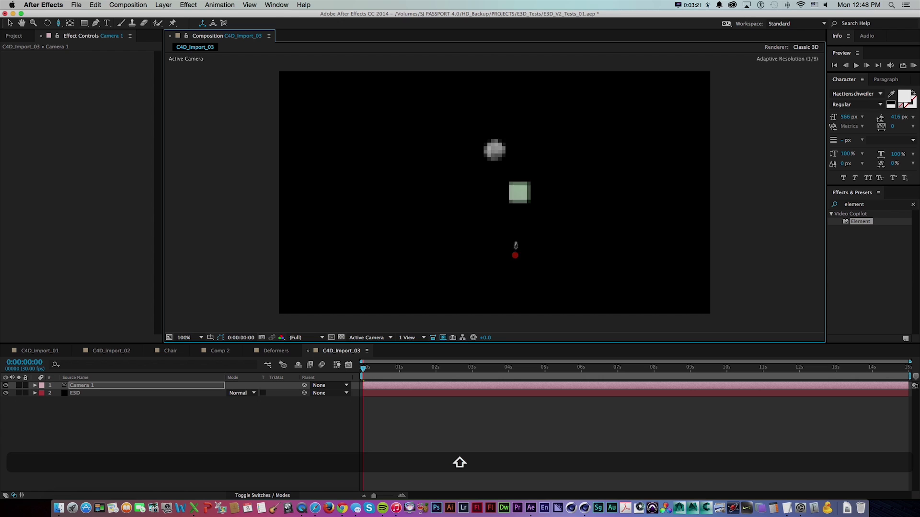
Step: Pull the camera back until both the sphere and the cube fit in the frame
key("c")
mouse_move(518, 193)
left_mouse_down()
mouse_move(524, 175)
mouse_move(518, 211)
left_mouse_up()
key("v")
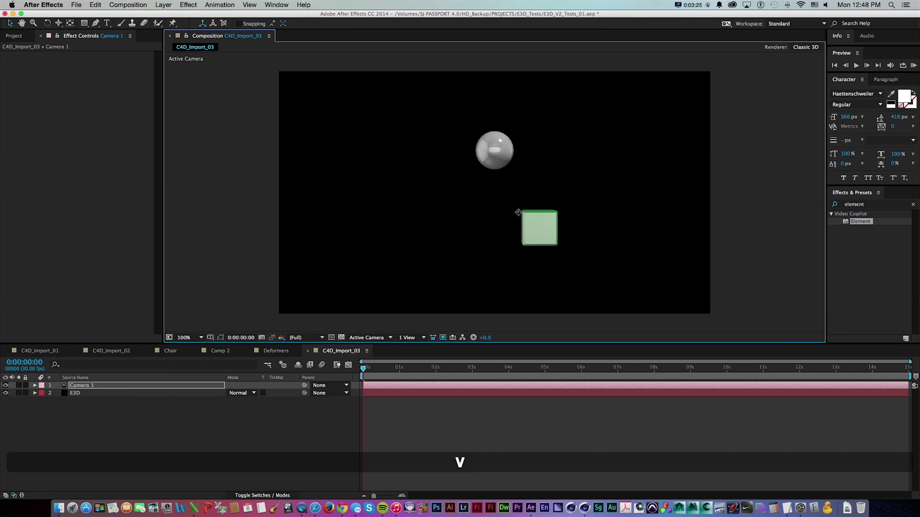
Step: Preview the imported sphere and cube animation and scrub through its opening frames
key("KP_0")
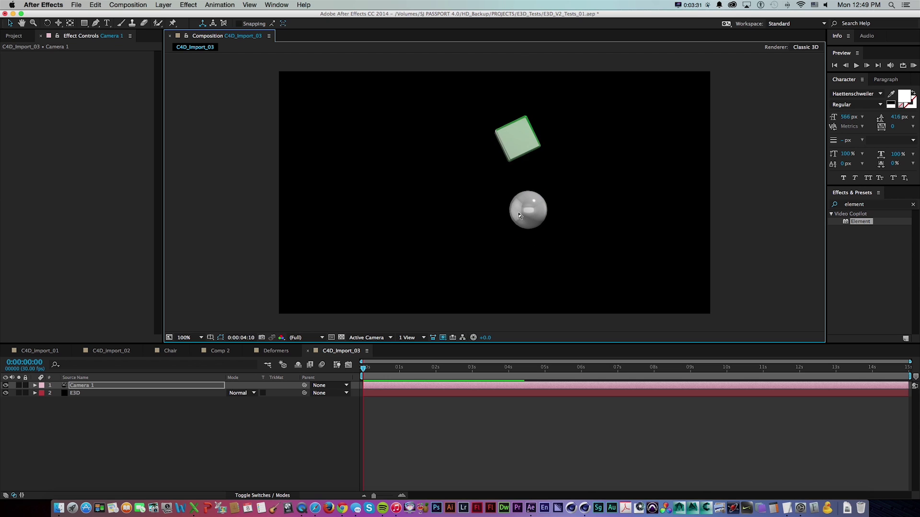
key("space")
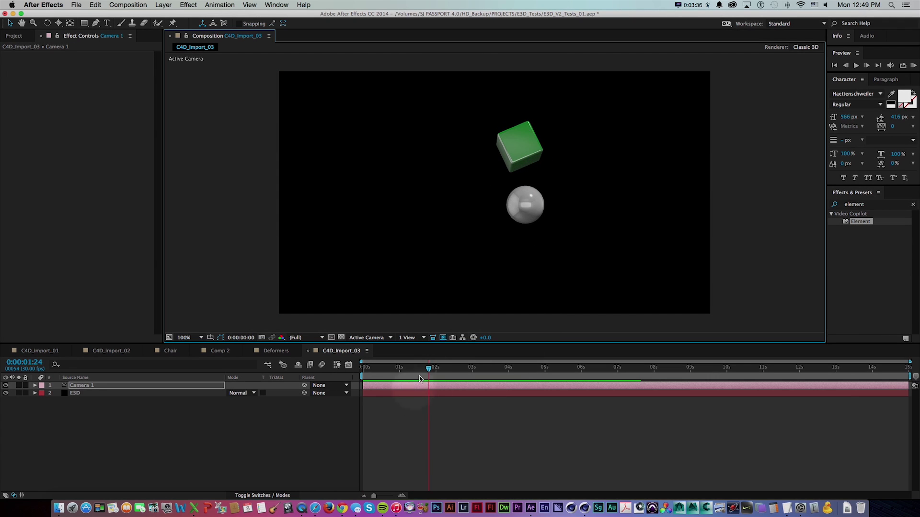
left_click_drag(429, 368, 371, 370)
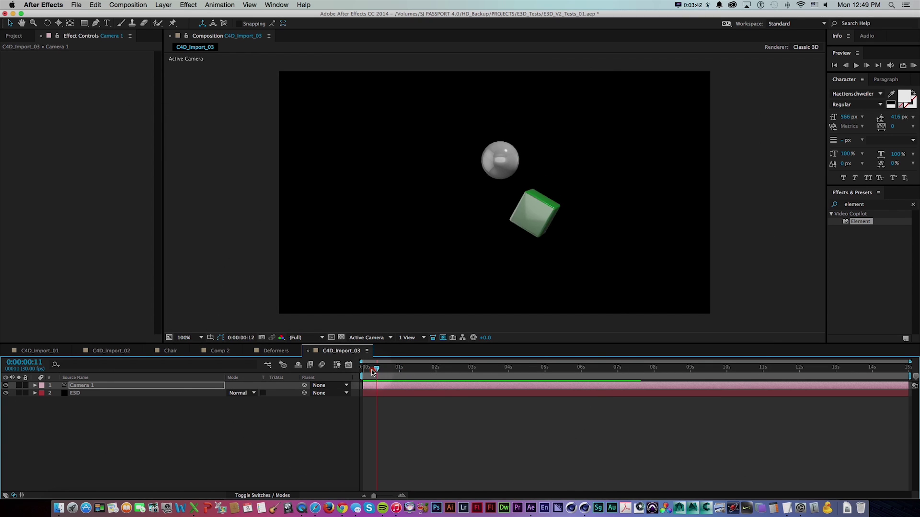
Step: Select the E3D layer, enlarge its effect controls area and expand Group 1's Baked Animation settings under Particle Look
left_click(75, 393)
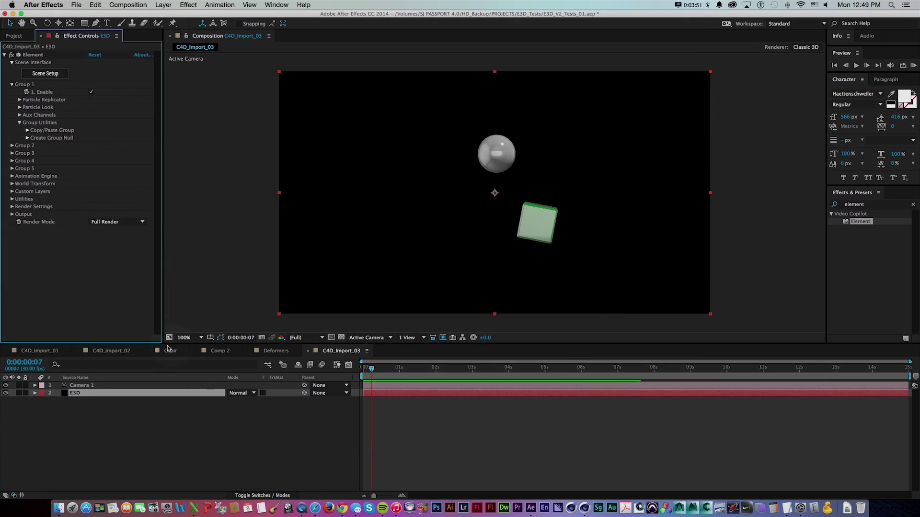
left_click_drag(148, 346, 149, 367)
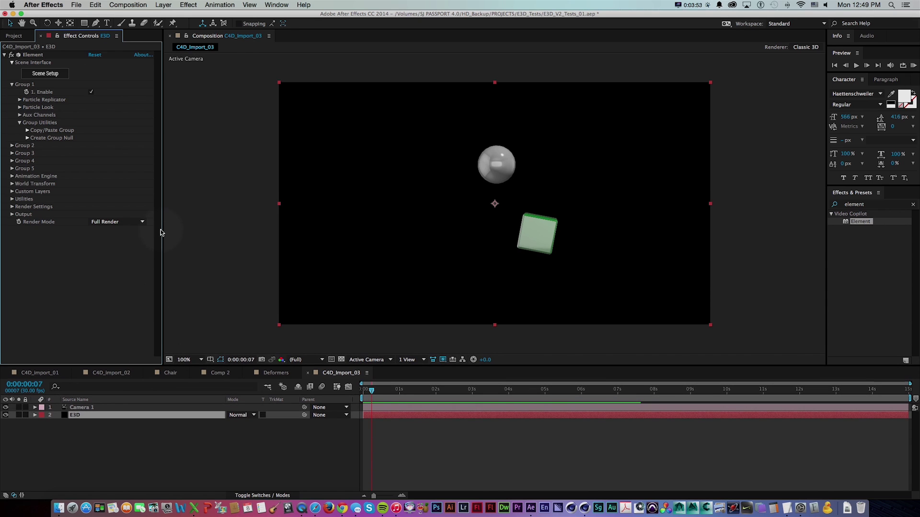
left_click_drag(163, 231, 188, 233)
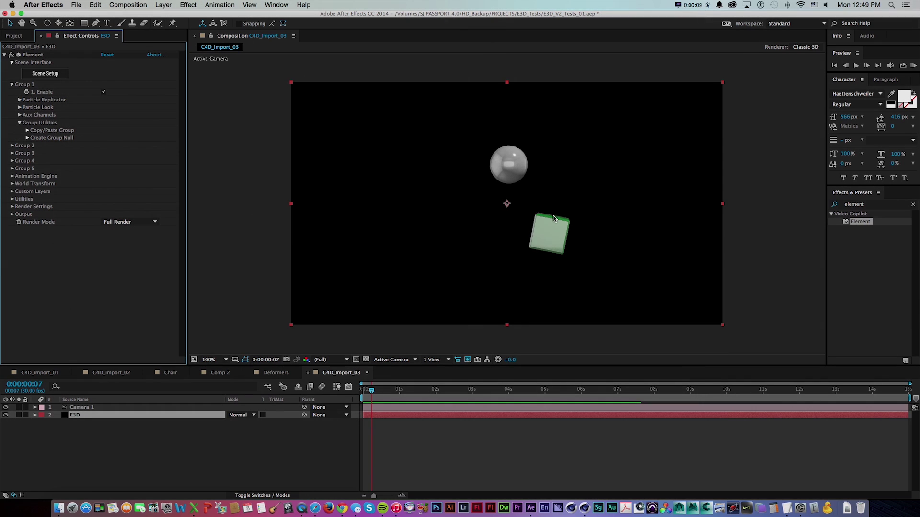
mouse_move(372, 390)
left_mouse_down()
mouse_move(464, 395)
mouse_move(370, 391)
left_mouse_up()
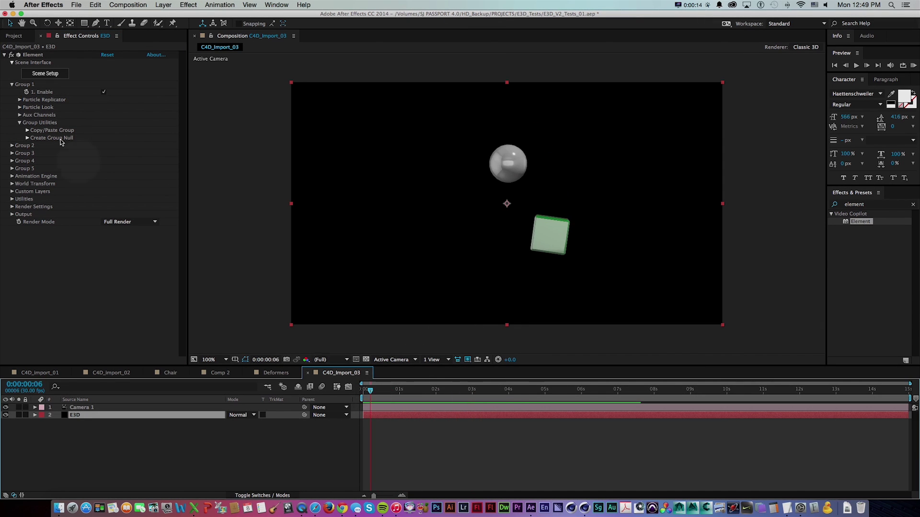
left_click(19, 108)
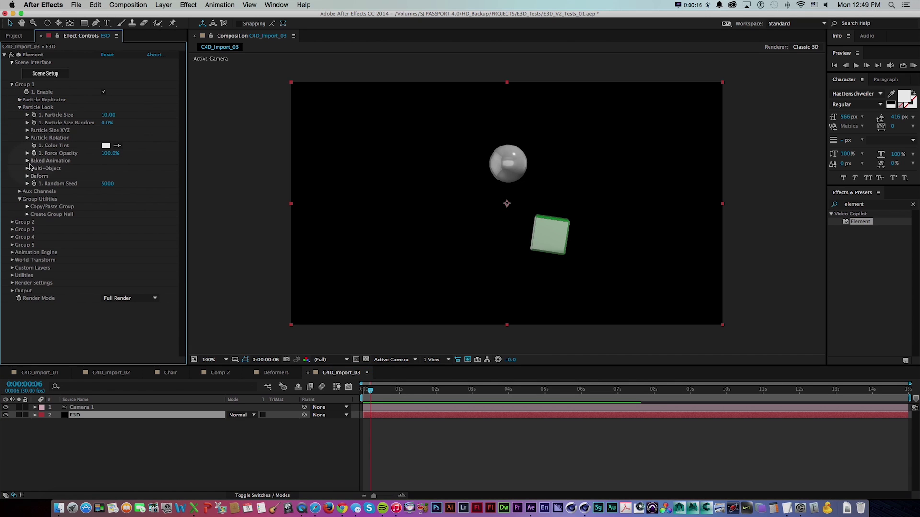
left_click(27, 161)
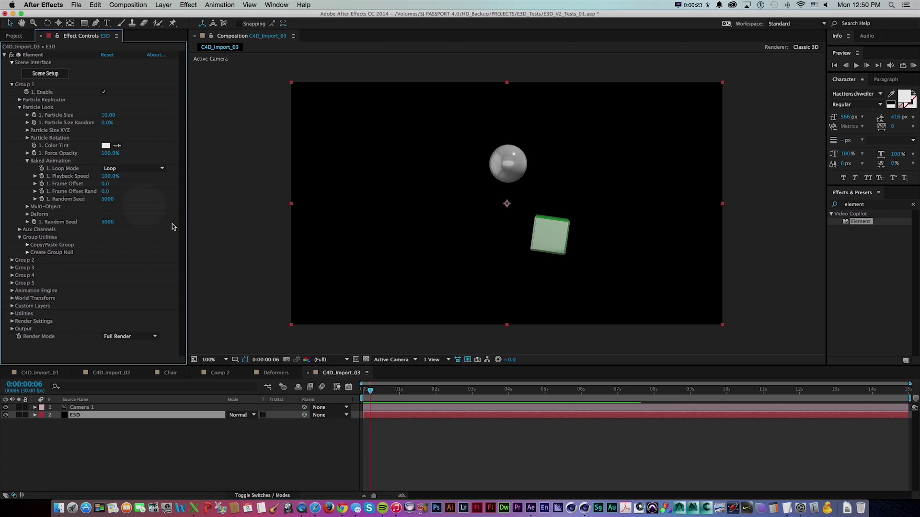
Step: Try the Freeze at End loop mode and a different playback speed on Group 1's baked animation, undoing each change
left_click(114, 172)
left_click(130, 194)
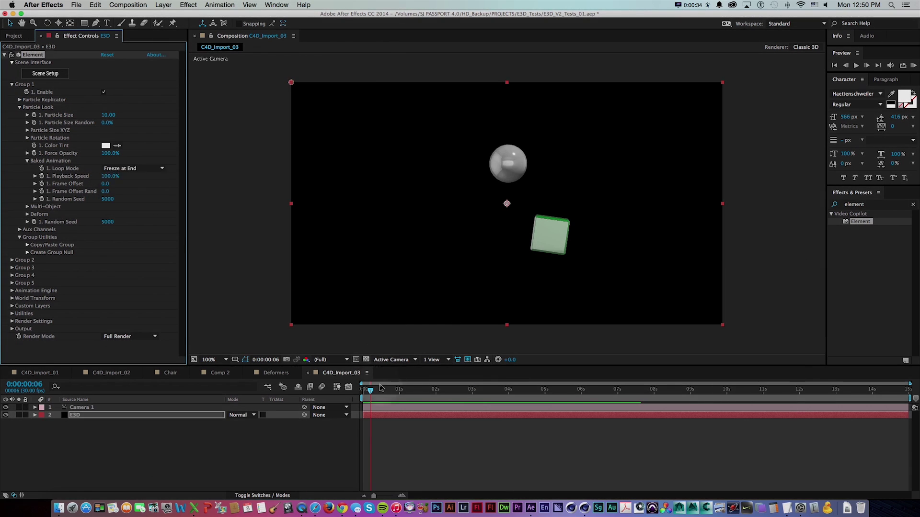
left_click_drag(370, 391, 494, 393)
key("super+z")
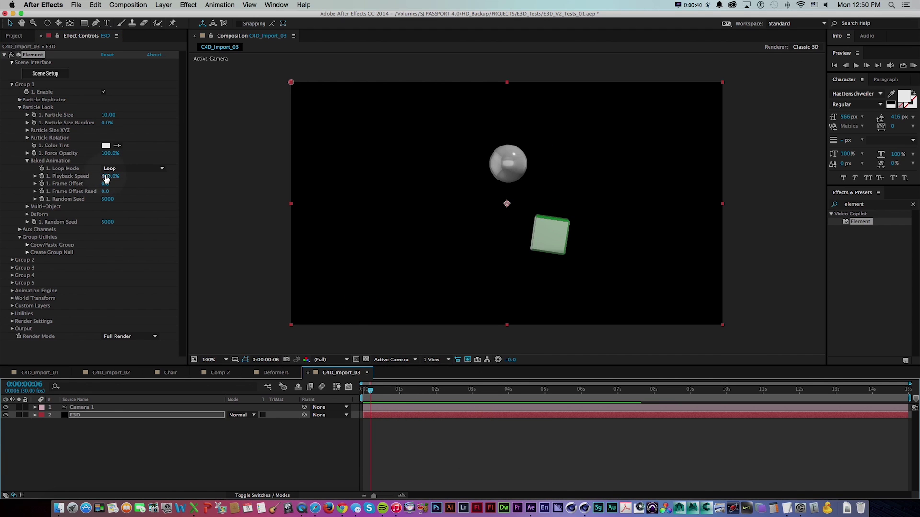
left_click_drag(106, 175, 161, 177)
key("super+z")
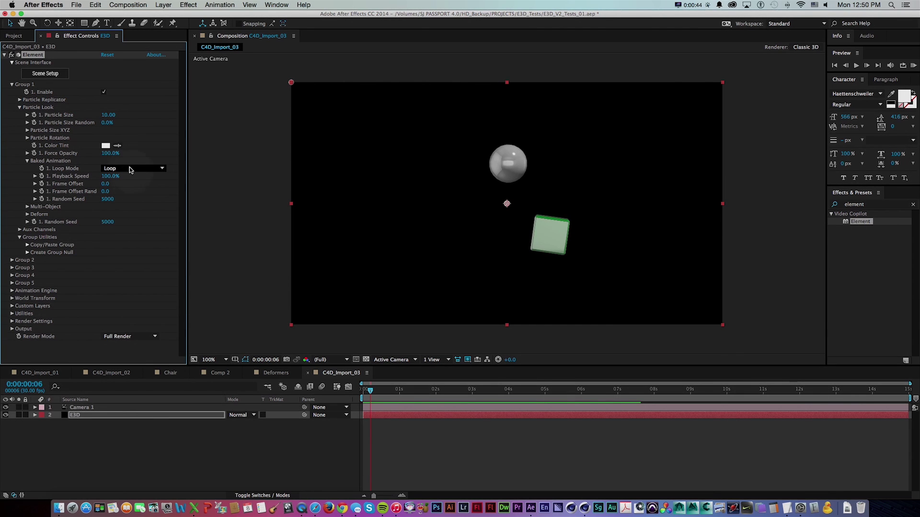
Step: Set Group 1's replicator shape to 3D Grid and enlarge its shape scale to about 60
left_click(20, 99)
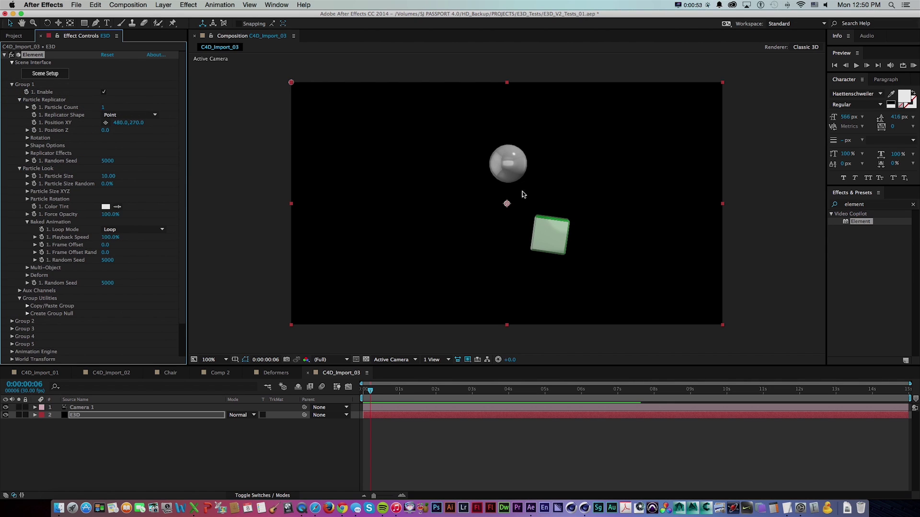
left_click(120, 115)
left_click(122, 133)
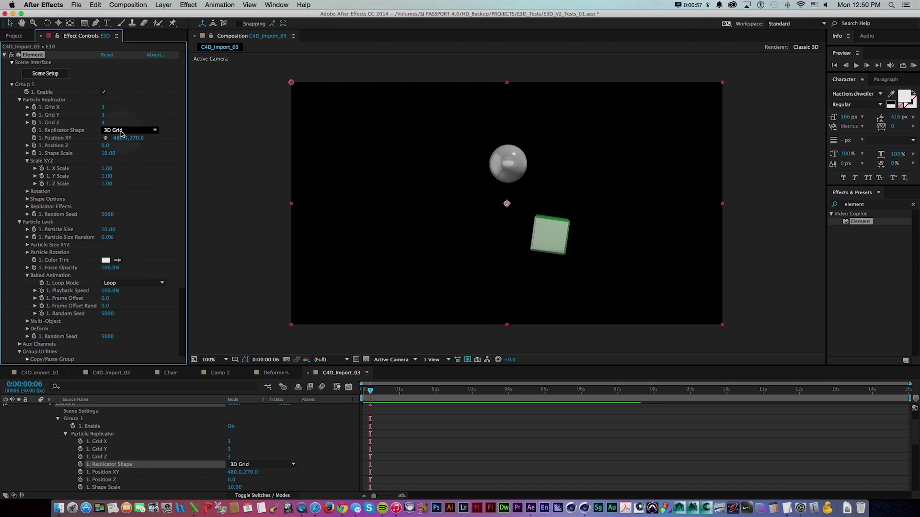
left_click_drag(108, 153, 337, 154)
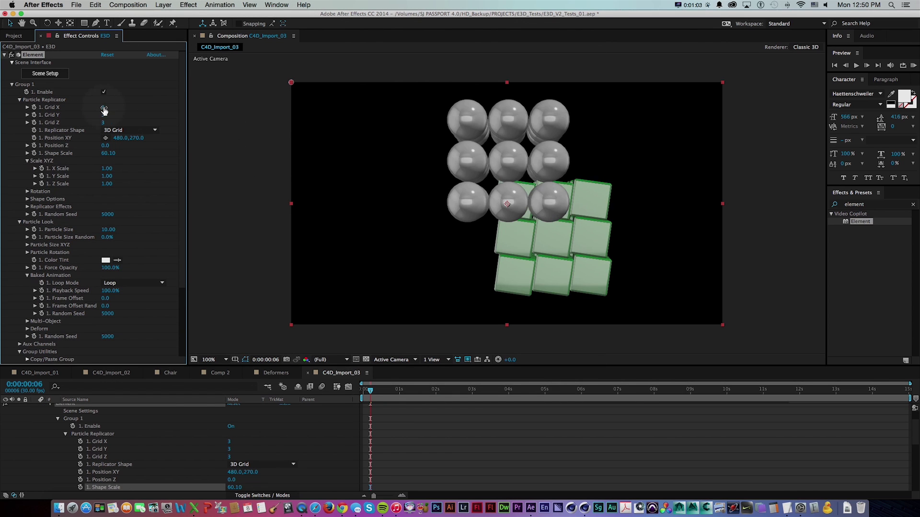
Step: Set the grid's X, Y and Z counts to 6 and widen the shape scale to about 107.4
type("6")
key("Tab")
type("6")
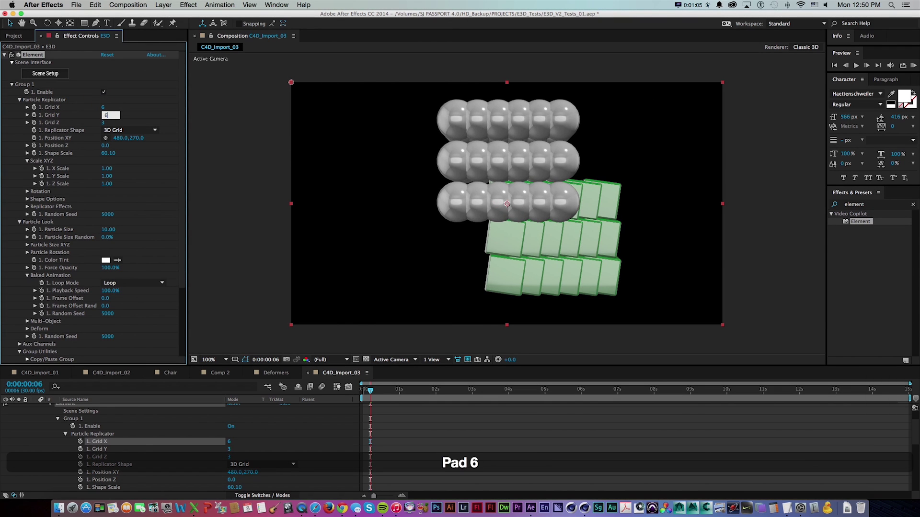
key("Tab")
type("6")
key("Return")
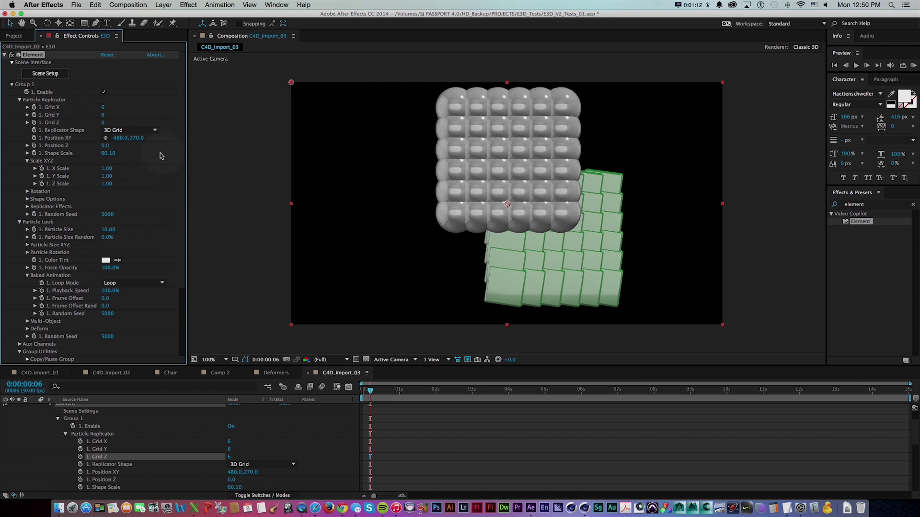
left_click_drag(105, 153, 109, 155)
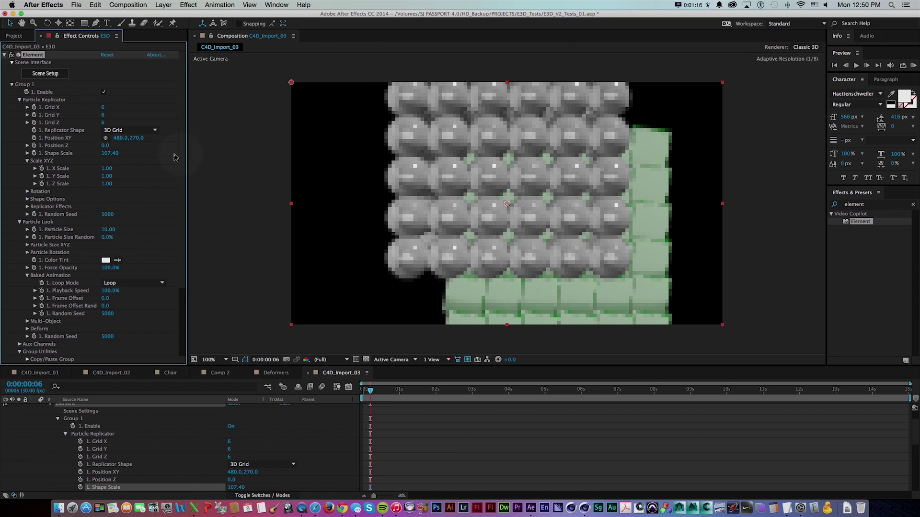
Step: Reduce Group 1's particle size to 4.00 so the replicated objects separate
left_click_drag(181, 145, 184, 170)
left_click_drag(107, 194, 83, 195)
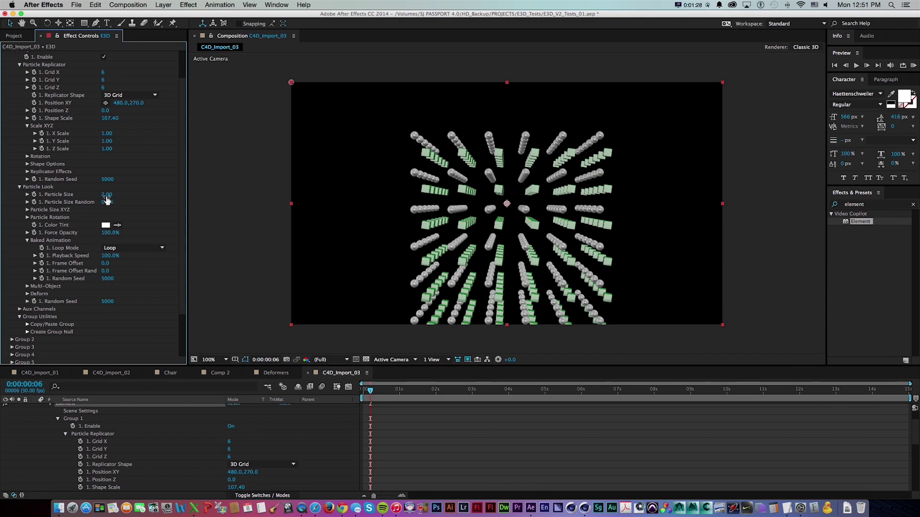
key("super+z")
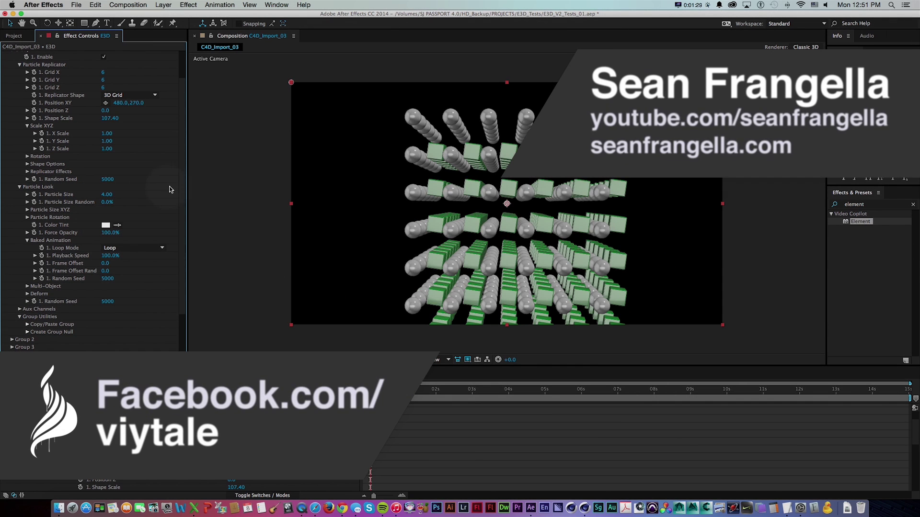
Step: Adjust the camera so the replicated grid sits slightly higher in the frame
key("c")
key("c")
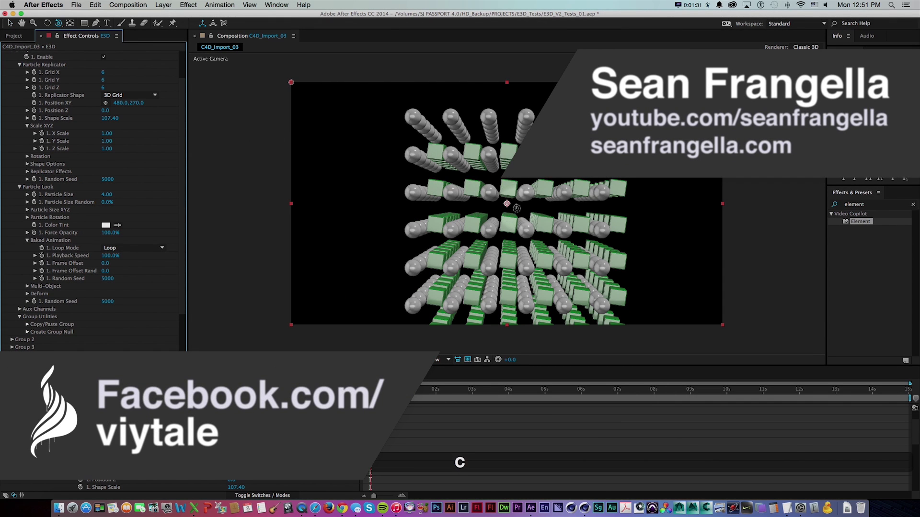
left_click_drag(514, 210, 231, 168)
key("v")
Step: Set the baked animation's loop mode to Random Loop, preview it and scrub through the opening frames
left_click_drag(181, 134, 200, 154)
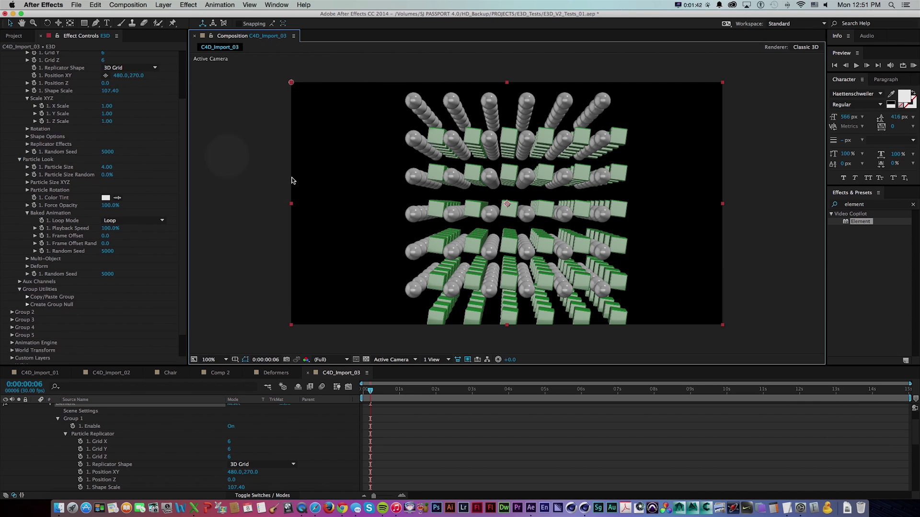
mouse_move(182, 125)
left_mouse_down()
mouse_move(182, 114)
mouse_move(182, 128)
left_mouse_up()
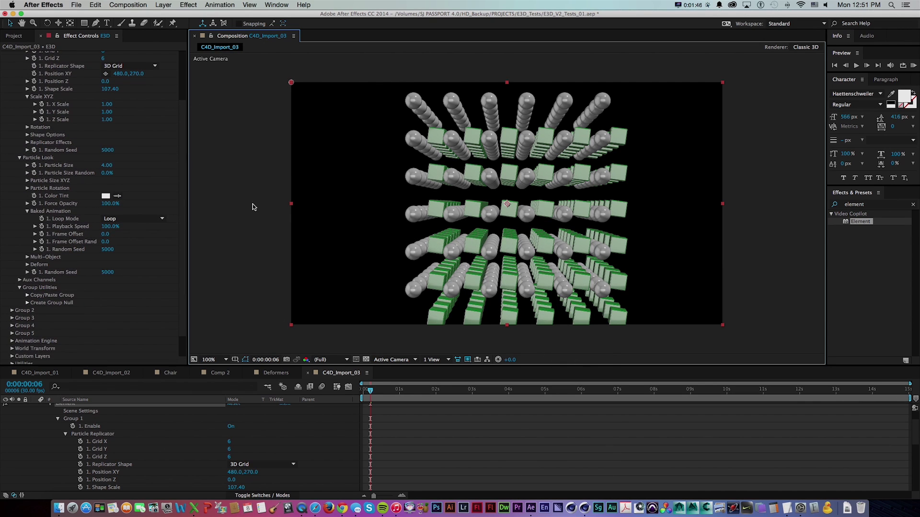
left_click(136, 219)
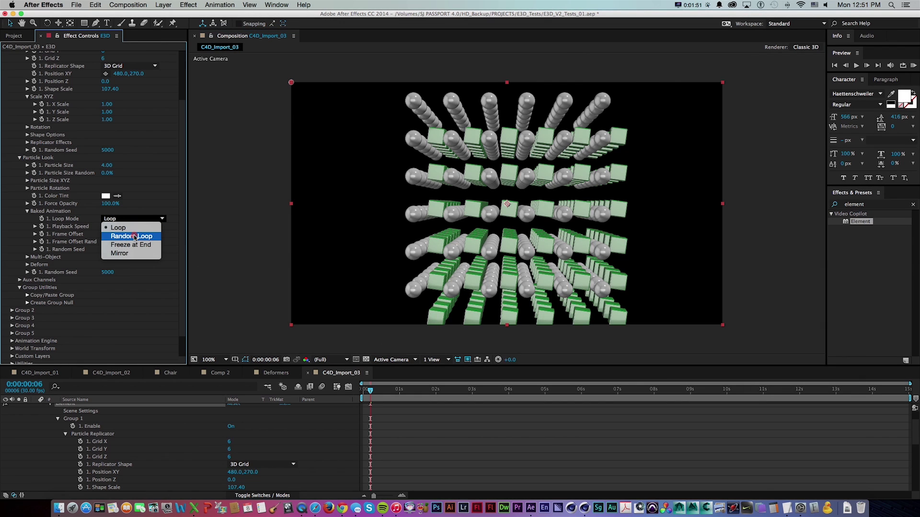
left_click(134, 236)
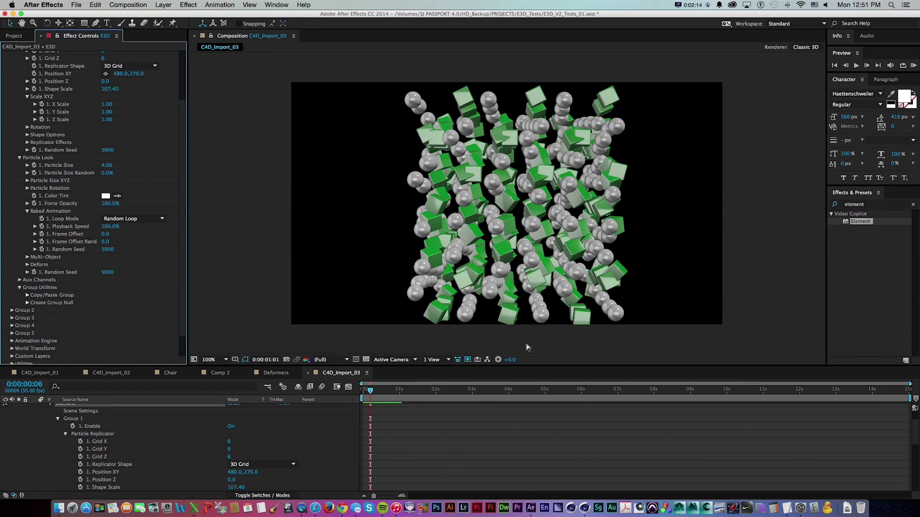
key("KP_0")
left_click(373, 391)
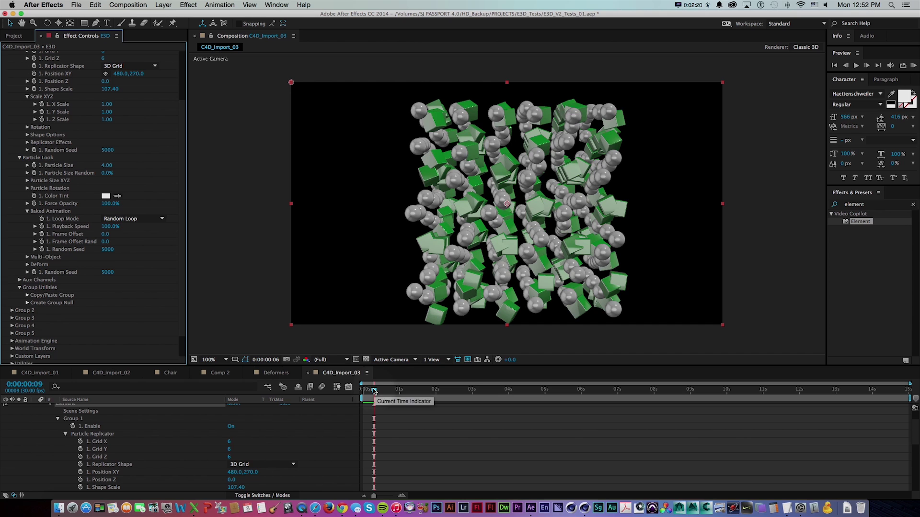
mouse_move(374, 390)
left_mouse_down()
mouse_move(410, 390)
mouse_move(372, 392)
left_mouse_up()
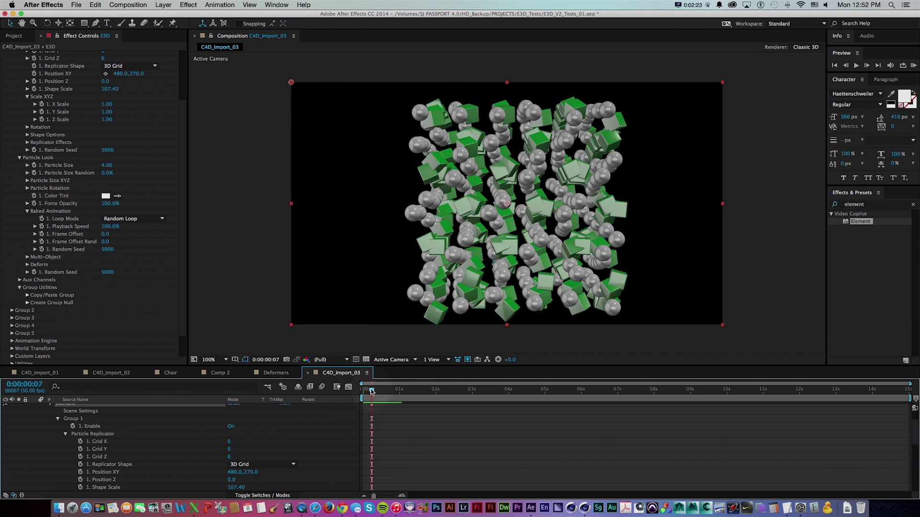
Step: Expand Group 1's Particle Rotation settings and set Rotation Random to 90°
left_click_drag(182, 185, 185, 123)
left_click_drag(182, 188, 182, 226)
scroll(177, 179, "down", 3)
left_click(27, 171)
left_click(116, 207)
left_click_drag(114, 211, 146, 208)
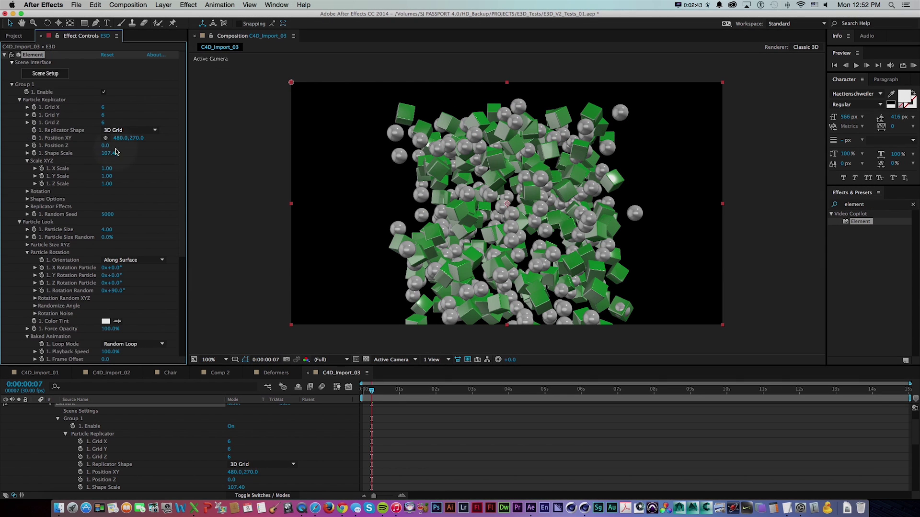
Step: Spread the particle grid out by setting Group 1's shape scale to 135
left_click(124, 153)
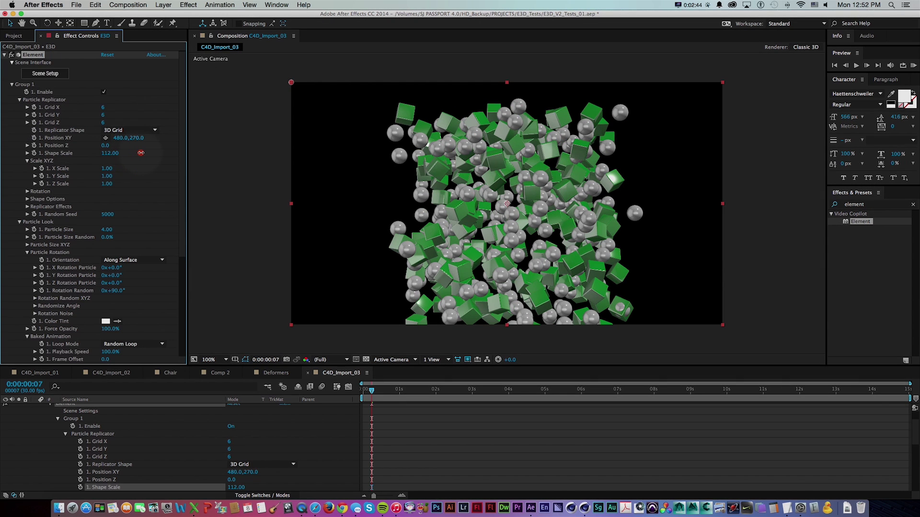
left_click_drag(141, 152, 112, 156)
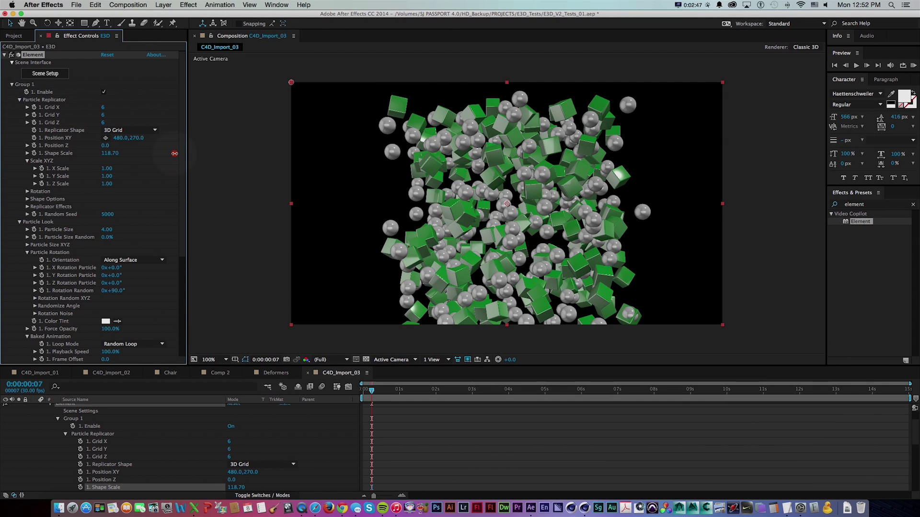
left_click_drag(174, 153, 203, 157)
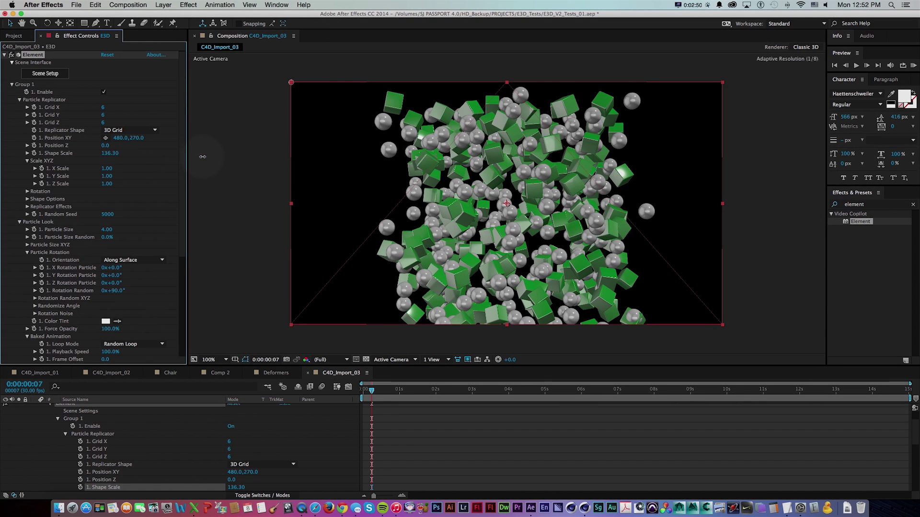
left_click(149, 156)
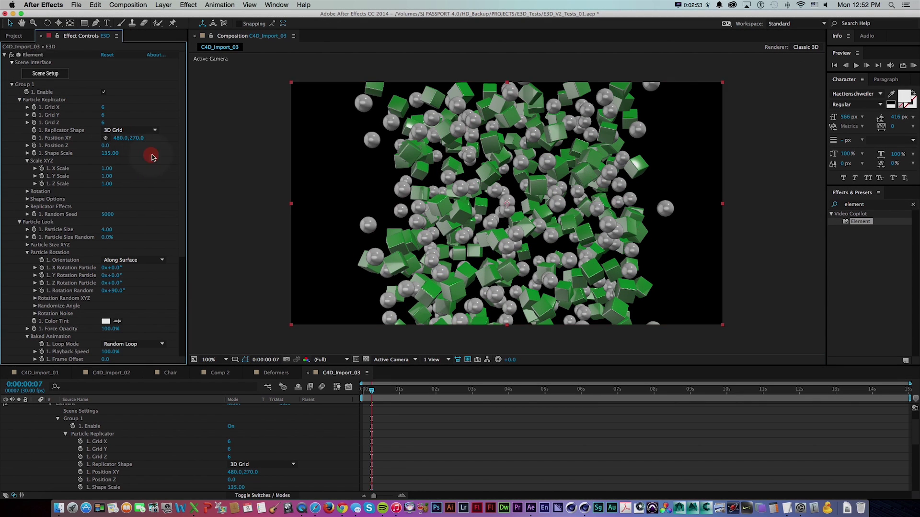
Step: Collapse Particle Rotation and Baked Animation, enable Multi-Object for Group 1 and look through its rotation, displace, scatter and noise settings
left_click_drag(182, 145, 182, 127)
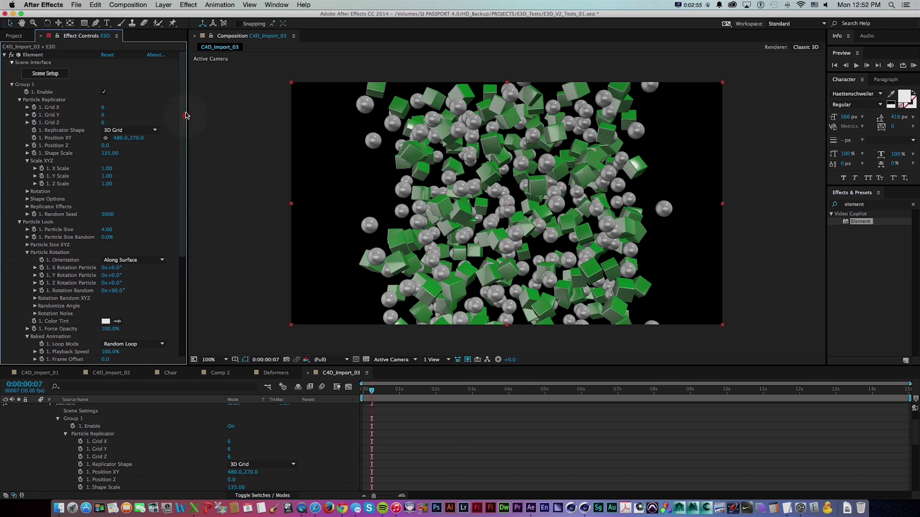
left_click_drag(182, 212, 186, 276)
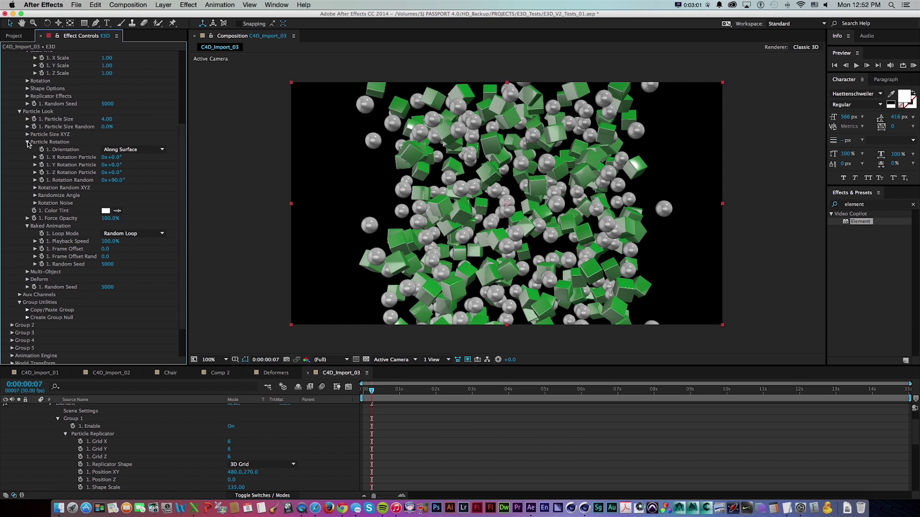
left_click(28, 142)
left_click(28, 185)
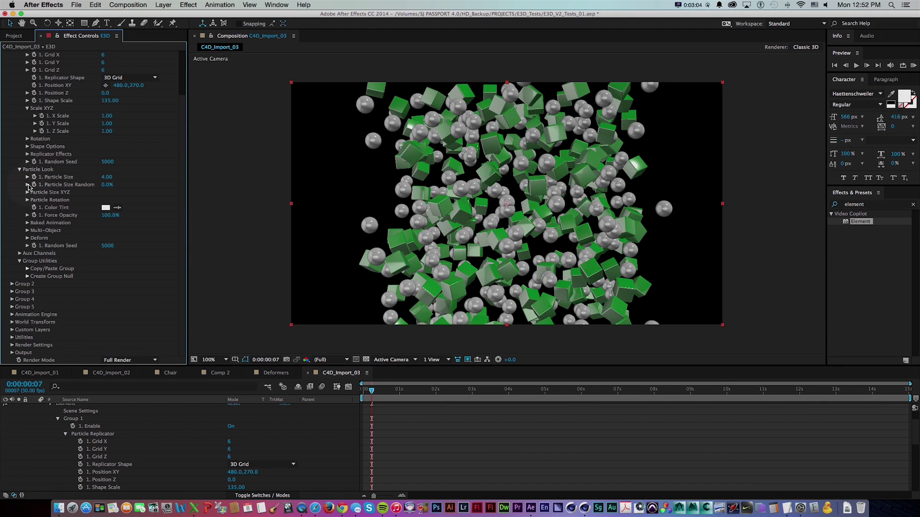
left_click(27, 231)
left_click(104, 238)
scroll(106, 241, "down", 3)
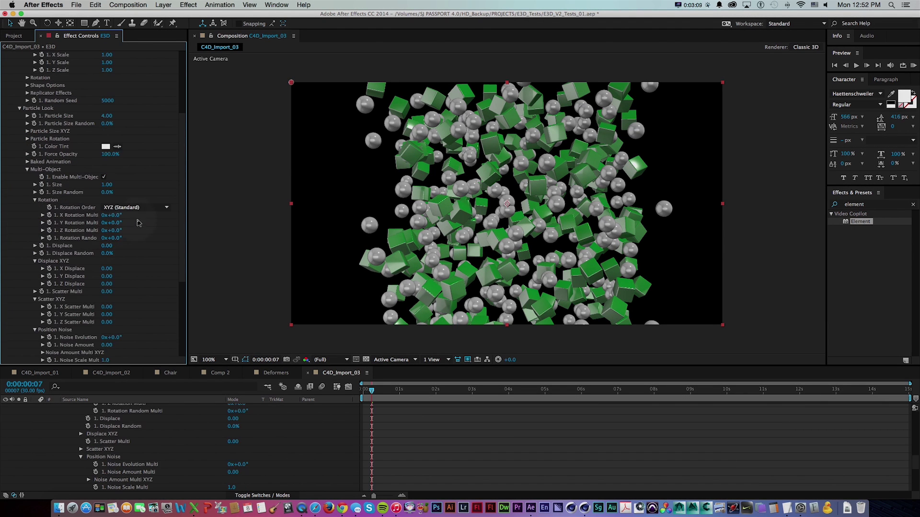
key("super+z")
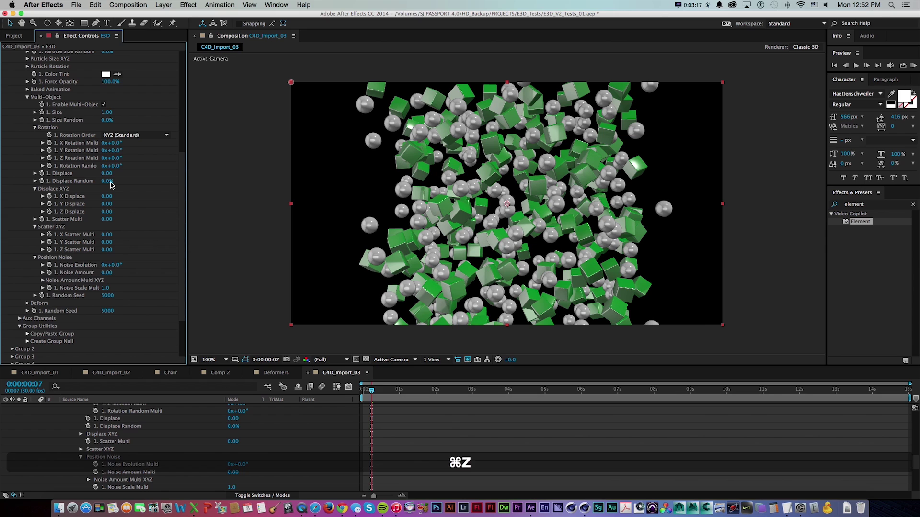
scroll(136, 223, "down", 3)
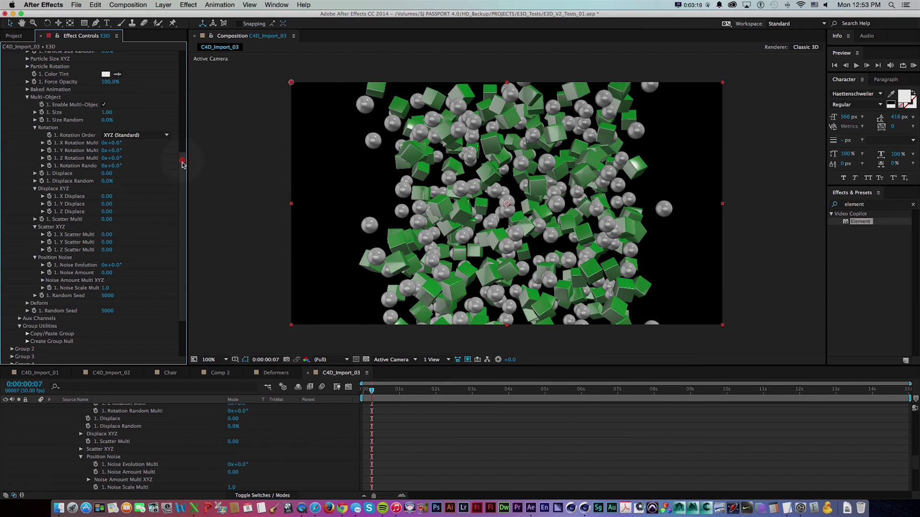
Step: Set Group 1's Multi-Object rotation random to 29° and its X, Y and Z scatter to 0.45, 0.69 and 1.61
scroll(182, 164, "down", 1)
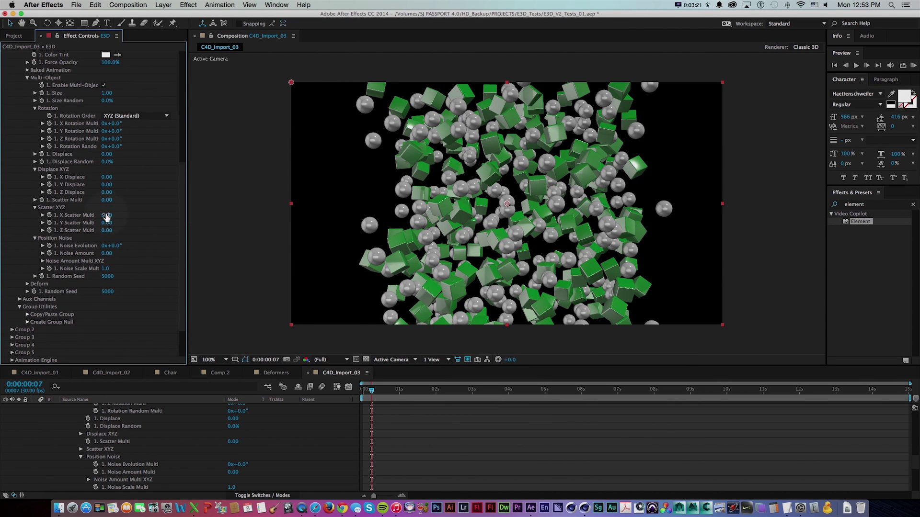
left_click_drag(110, 146, 142, 146)
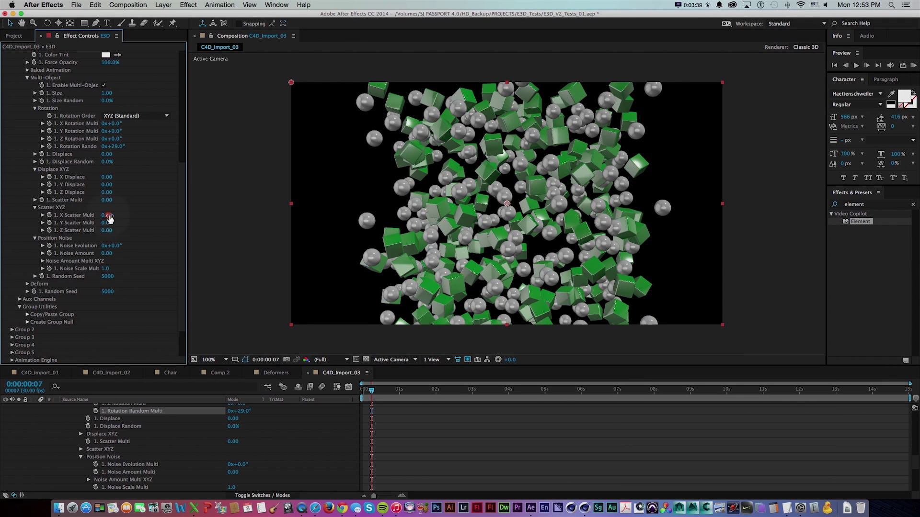
mouse_move(107, 215)
left_mouse_down()
mouse_move(148, 214)
mouse_move(109, 226)
left_mouse_up()
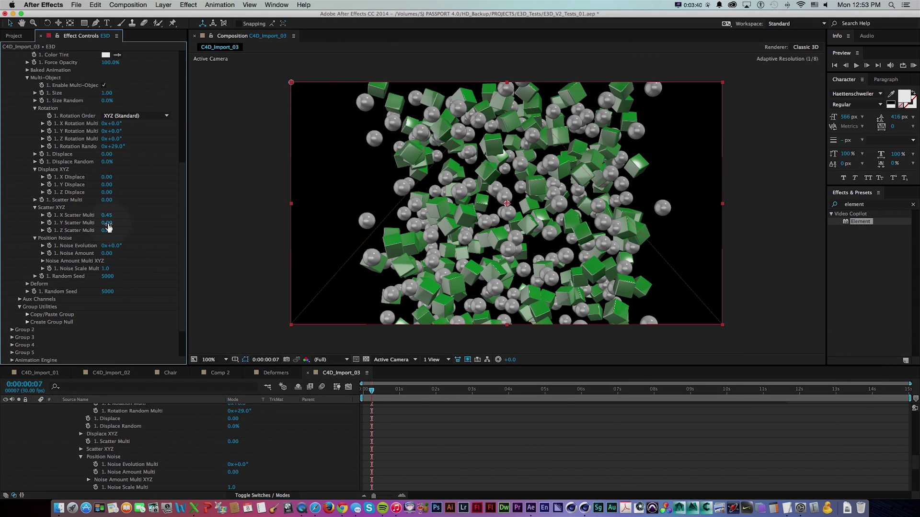
left_click_drag(107, 223, 140, 233)
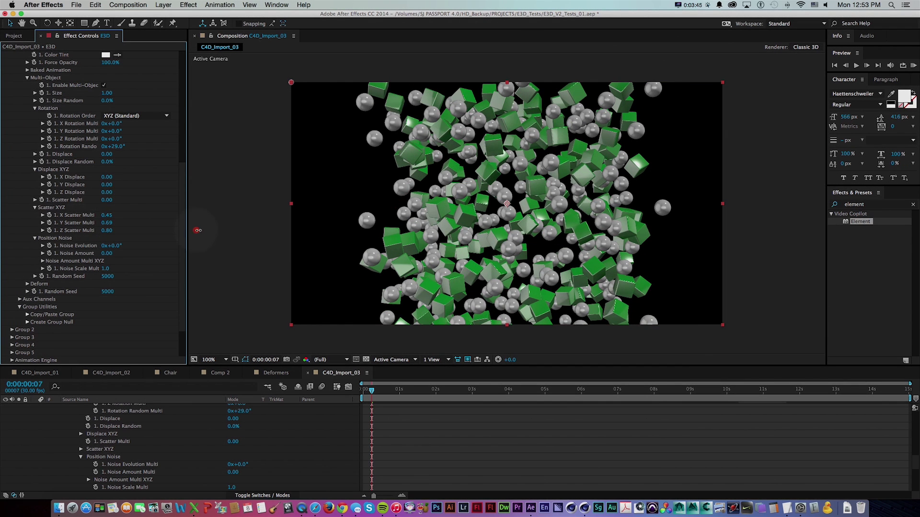
left_click_drag(198, 230, 203, 231)
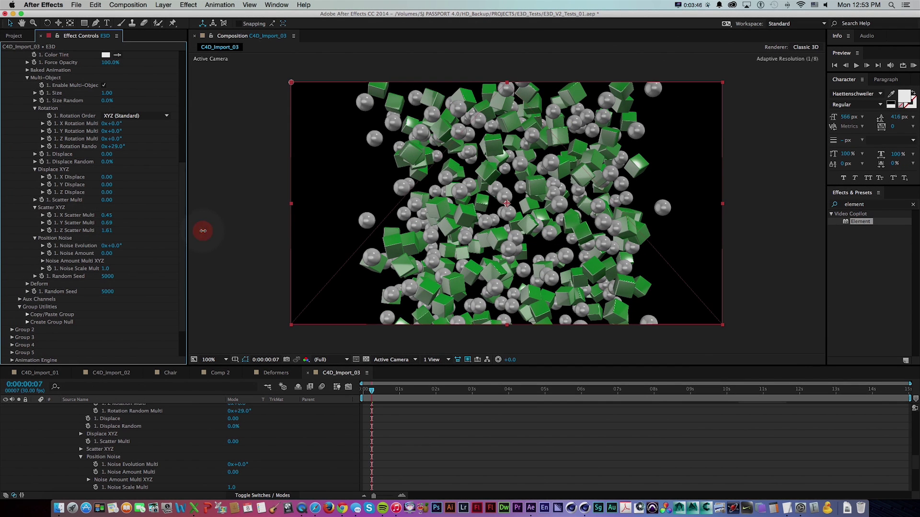
Step: Switch Element's render mode to Preview, preview the animation and move the playhead to 0:00:00:27
left_click(184, 255)
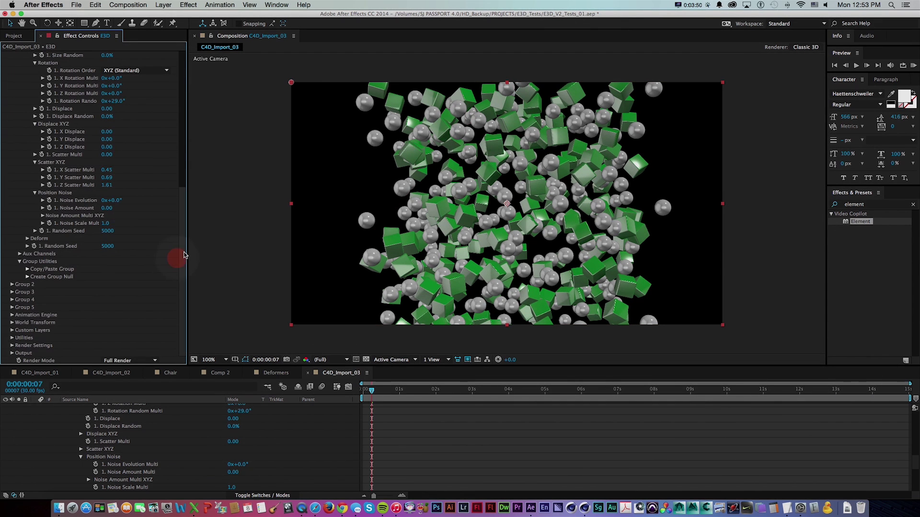
left_click(121, 361)
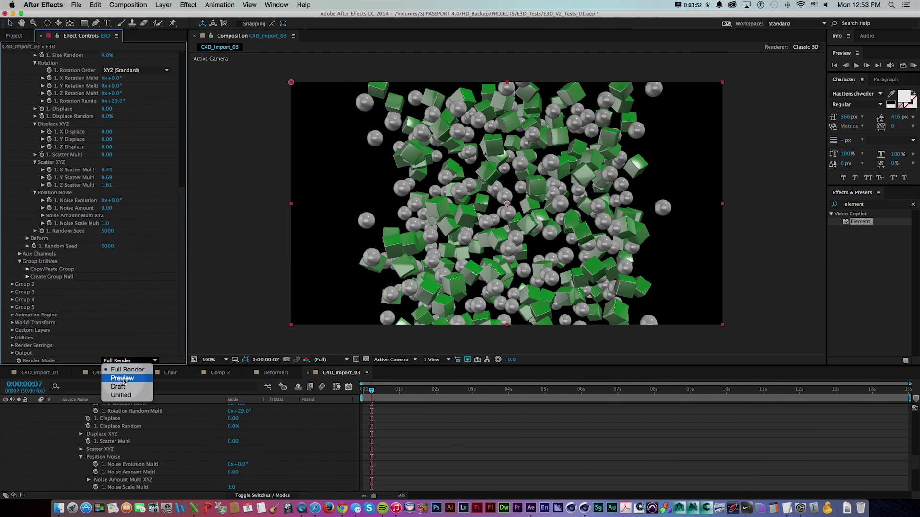
left_click(123, 379)
key("KP_0")
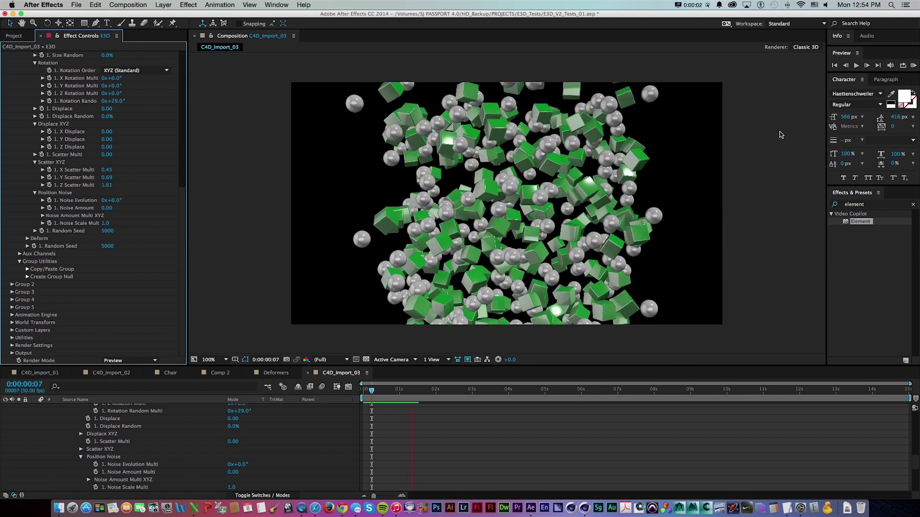
key("space")
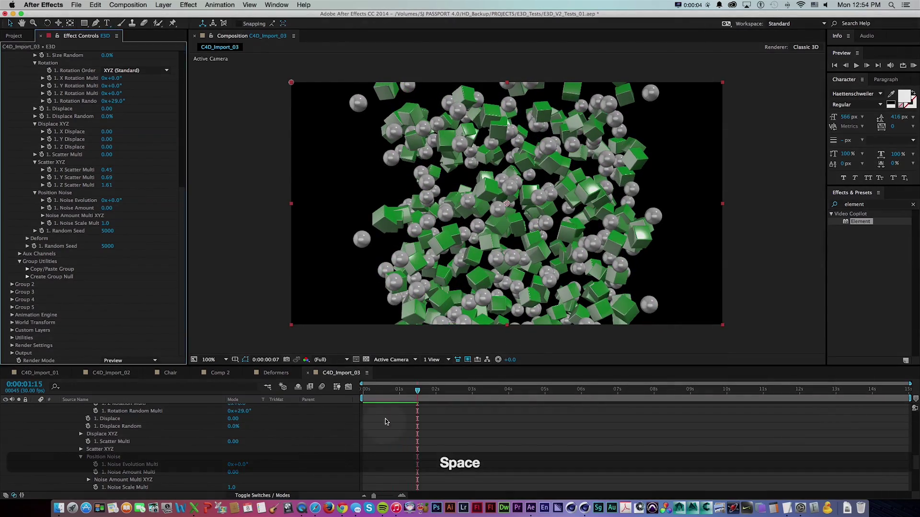
mouse_move(382, 392)
left_mouse_down()
mouse_move(368, 390)
mouse_move(423, 393)
mouse_move(396, 393)
left_mouse_up()
Step: Set Group 1's Particle Size Random to 100% and Particle Size to 6
left_click_drag(183, 213, 185, 120)
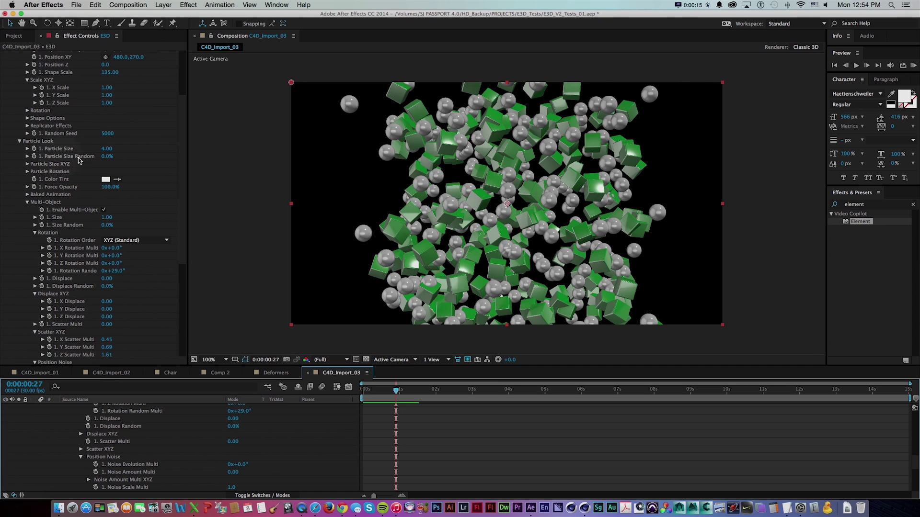
left_click_drag(106, 157, 164, 157)
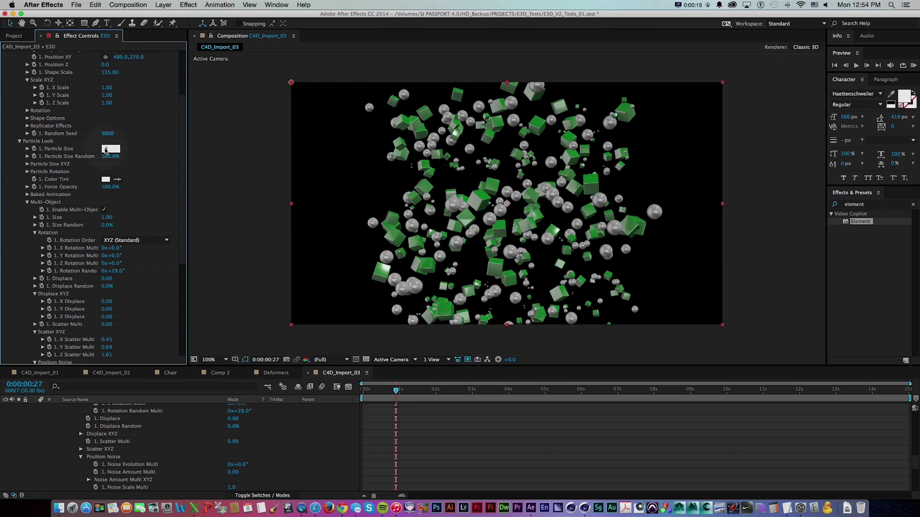
type("6")
key("Return")
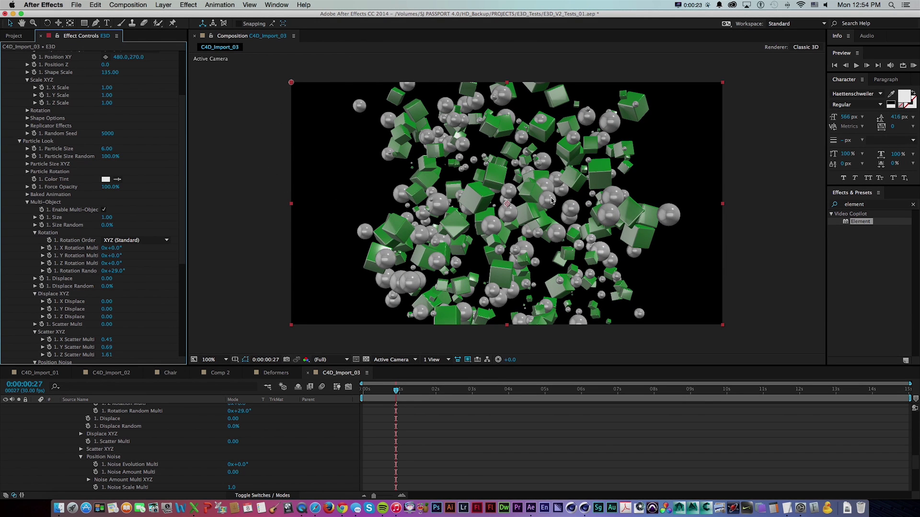
Step: Collapse Group 1's Particle Look settings and save the project
left_click_drag(182, 153, 180, 83)
left_click(20, 222)
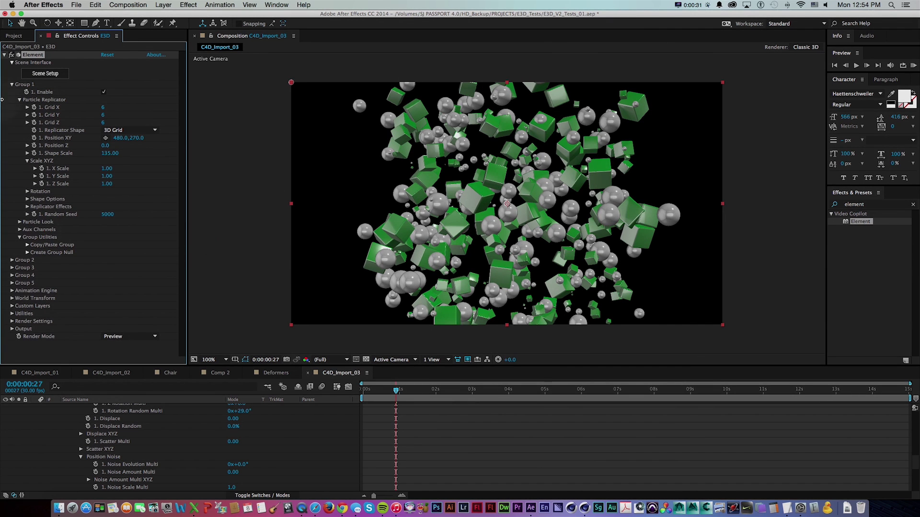
key("super+s")
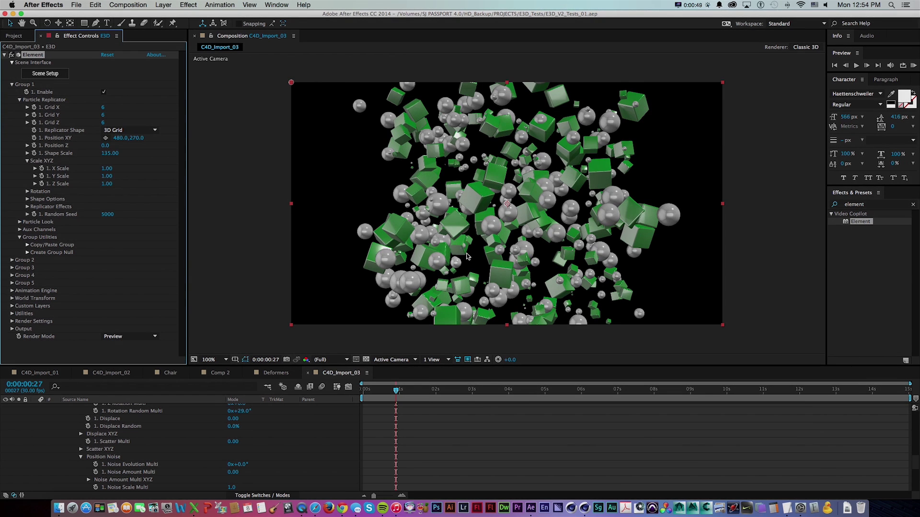
Step: Open Scene Setup, enlarge the scene list and duplicate the c4d_anim_test_05 model together with its materials
left_click(42, 76)
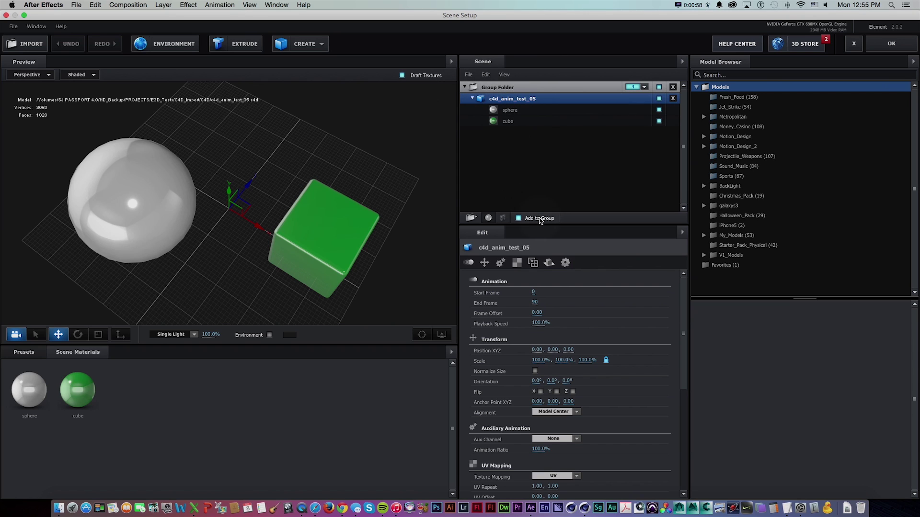
left_click_drag(552, 224, 551, 327)
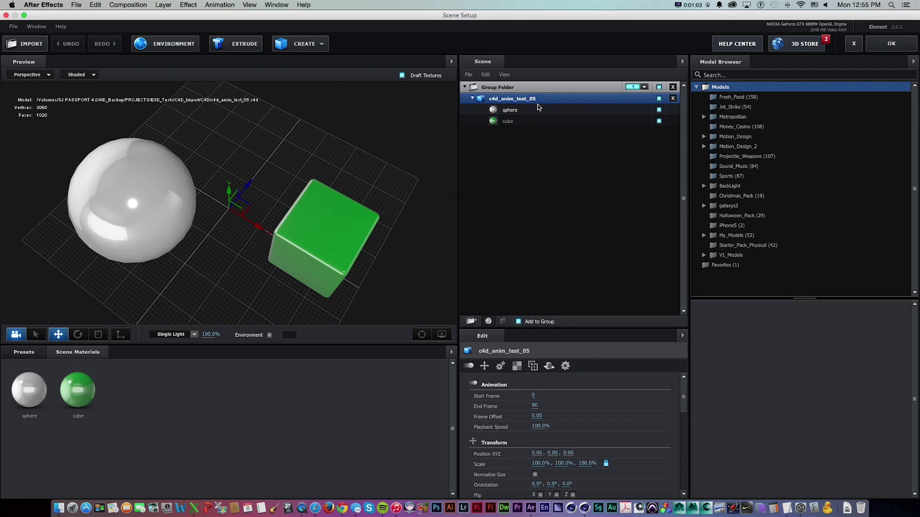
left_click(516, 89)
left_click(510, 99)
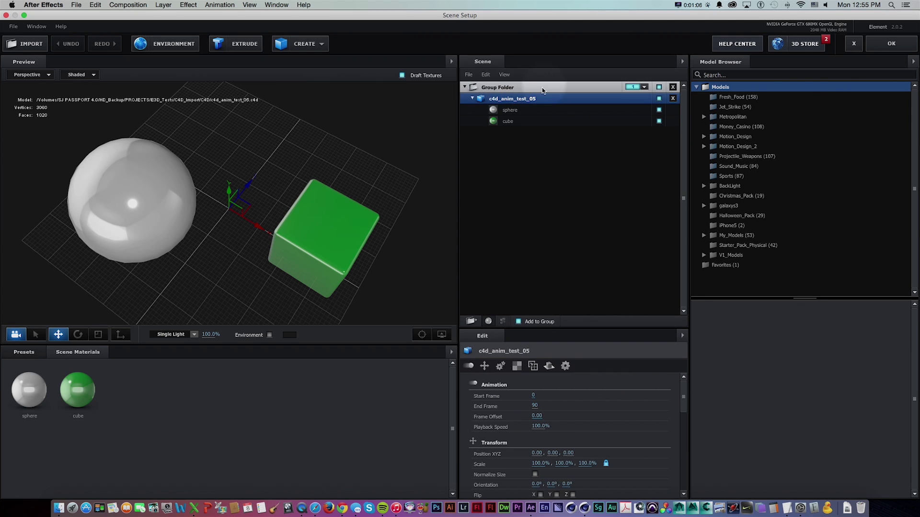
right_click(512, 99)
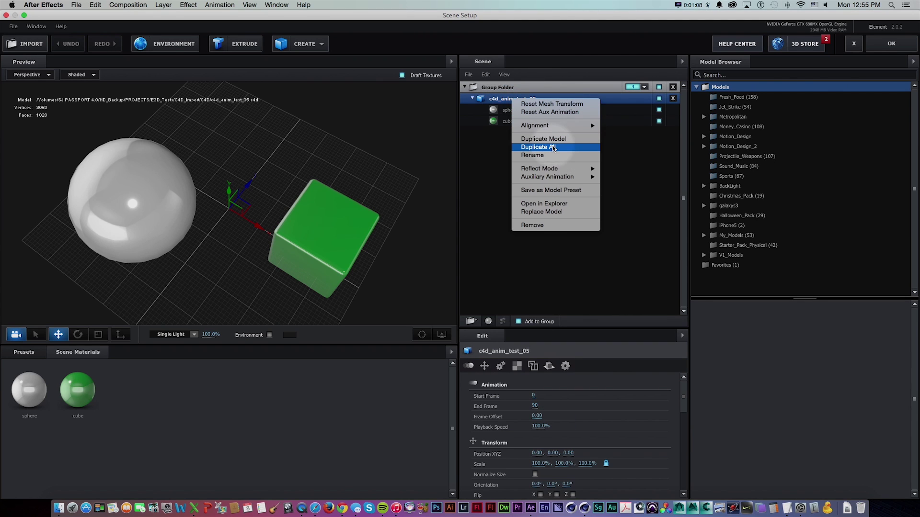
left_click(552, 147)
left_click(513, 100)
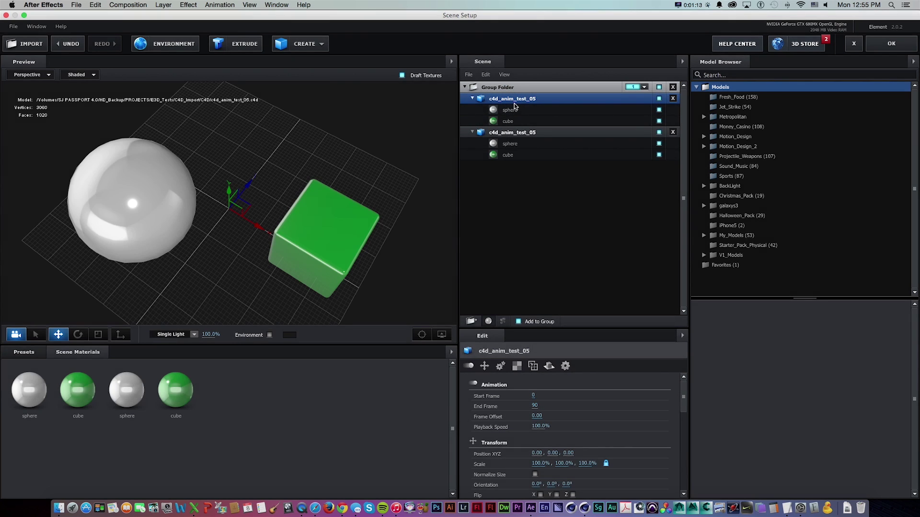
Step: Change the diffuse color of the first model's sphere material to dark gray, RGB 28, 28, 28
left_click(507, 110)
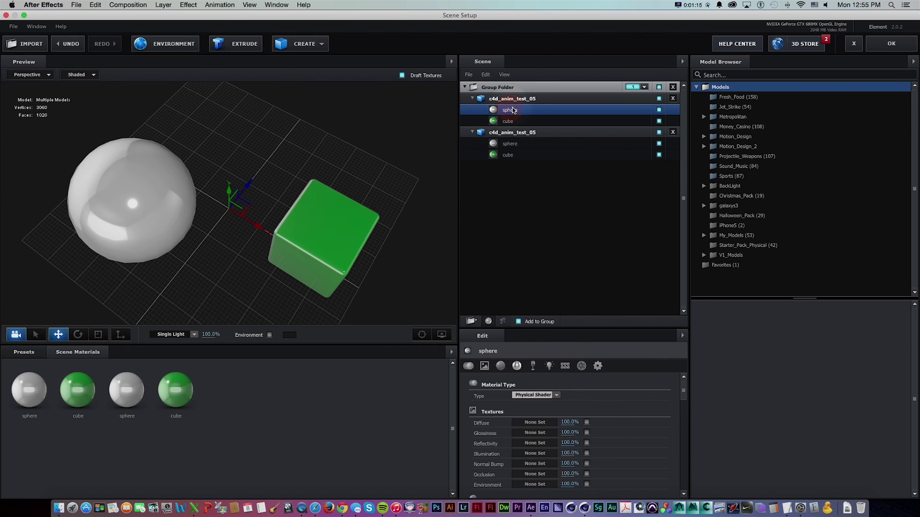
left_click_drag(568, 328, 570, 219)
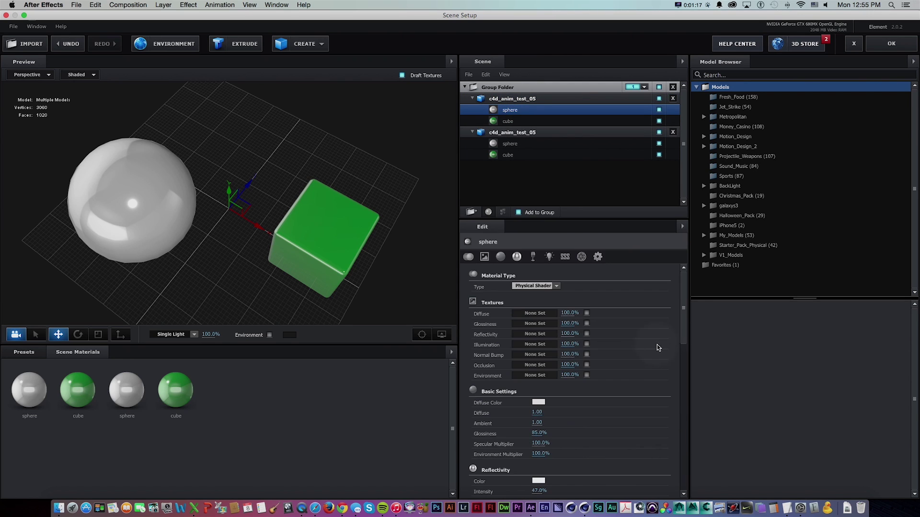
left_click(538, 403)
left_click_drag(423, 204, 366, 219)
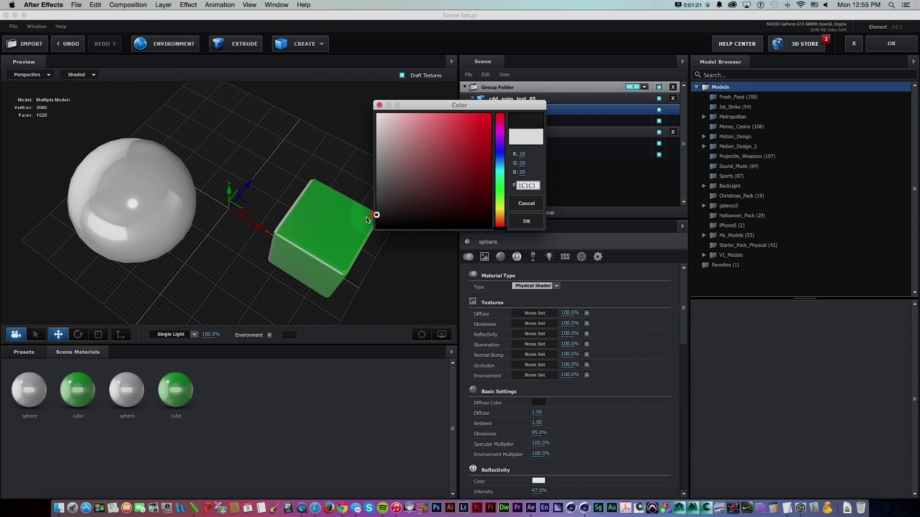
left_click(525, 221)
Step: Change the diffuse color of the first model's cube material to burnt orange
left_click(513, 120)
left_click(538, 402)
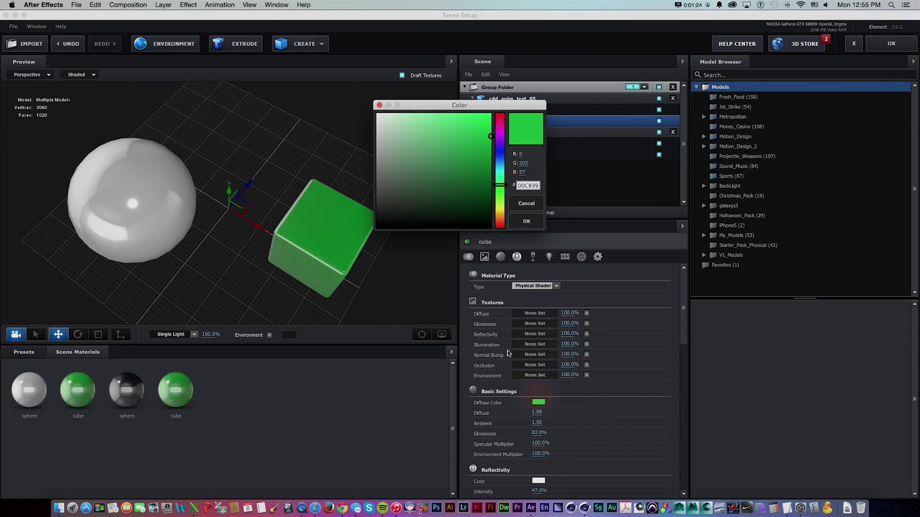
left_click_drag(500, 211, 501, 223)
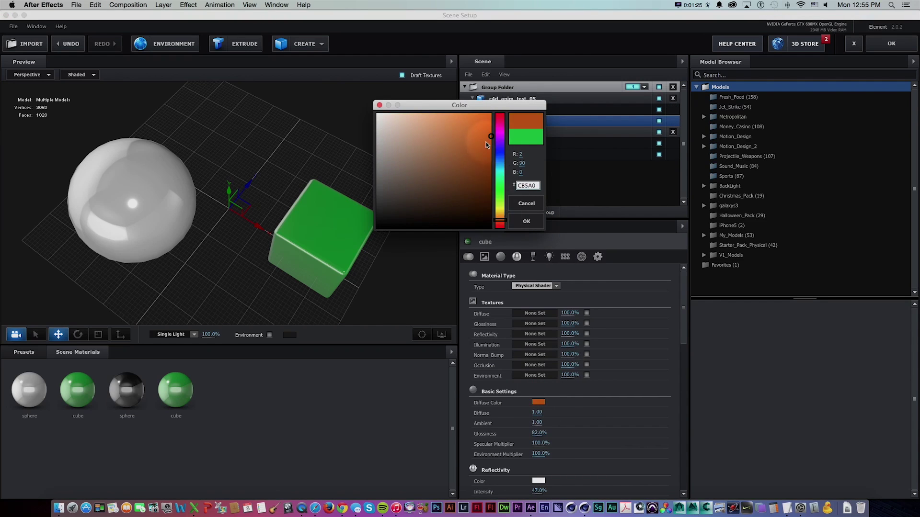
left_click(526, 221)
Step: Apply the scene to check the new colors, reopen Scene Setup and set the orange cube's reflectivity intensity to 13%
left_click(879, 46)
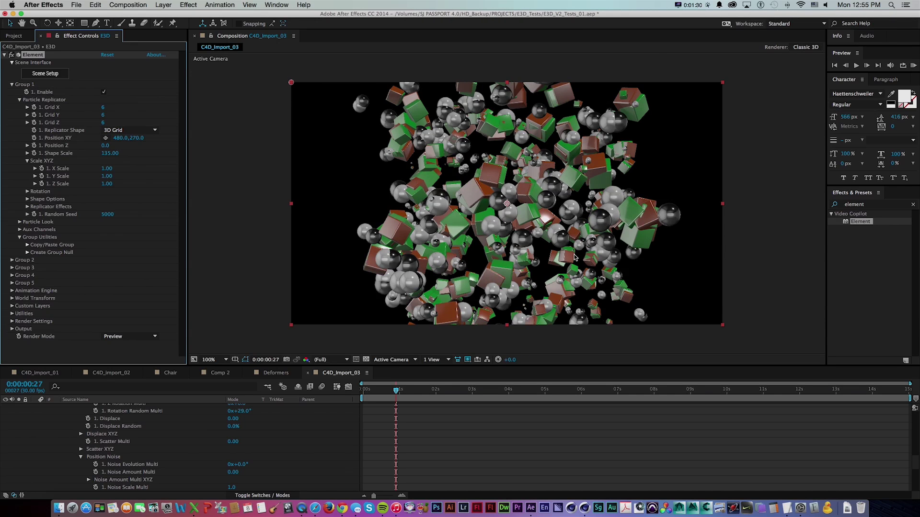
left_click(41, 74)
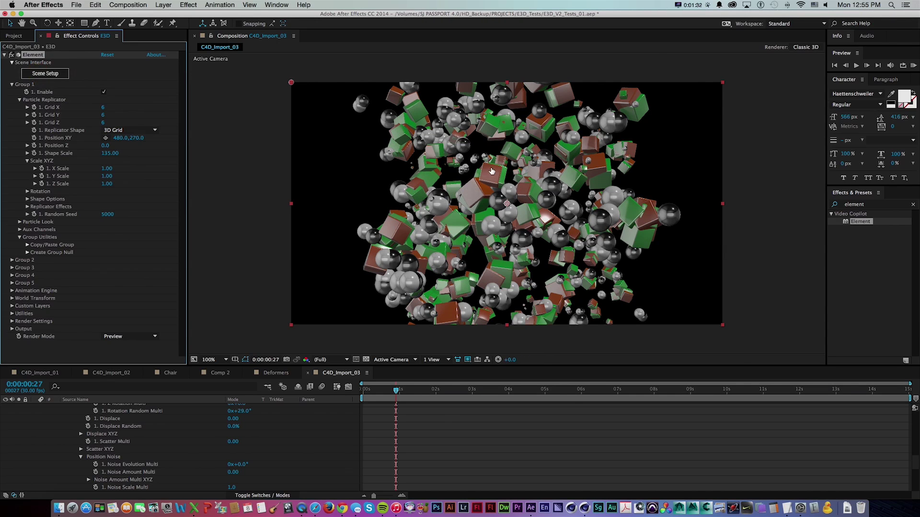
scroll(555, 312, "down", 5)
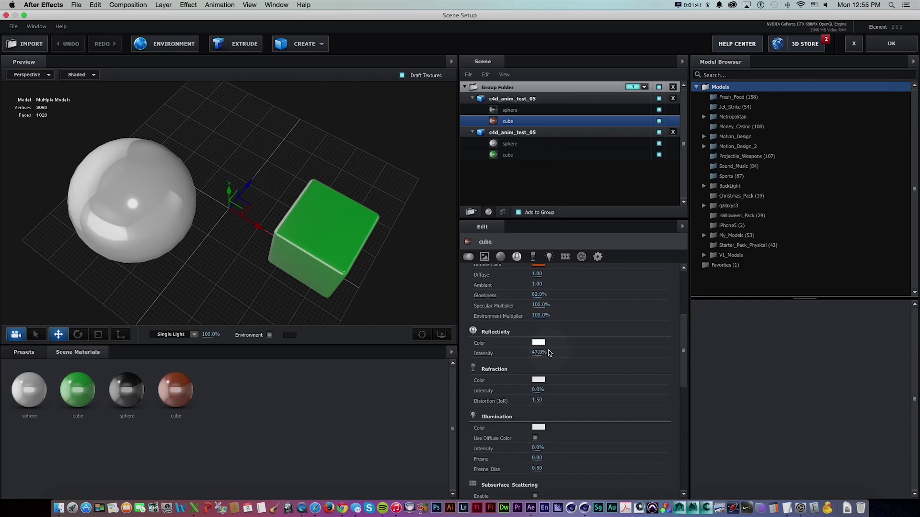
Step: Duplicate the model with the dark sphere and orange cube, including its materials
left_click(513, 99)
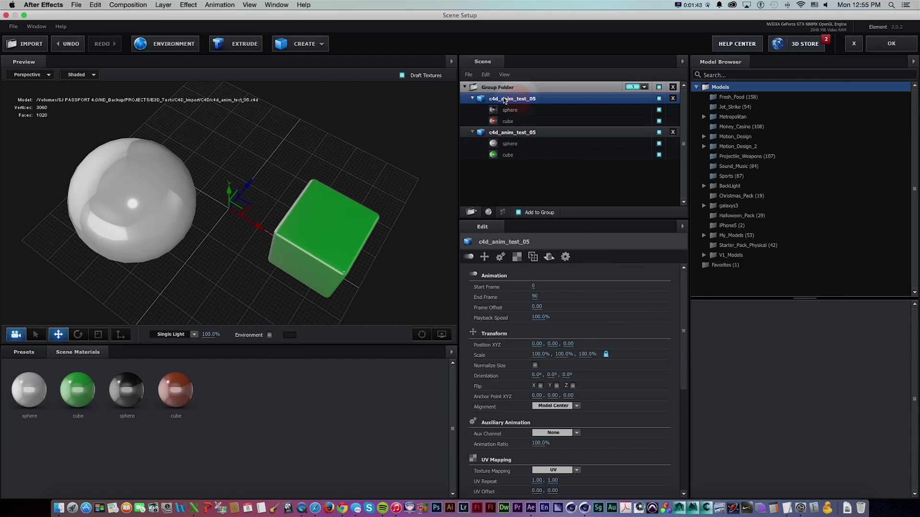
right_click(511, 103)
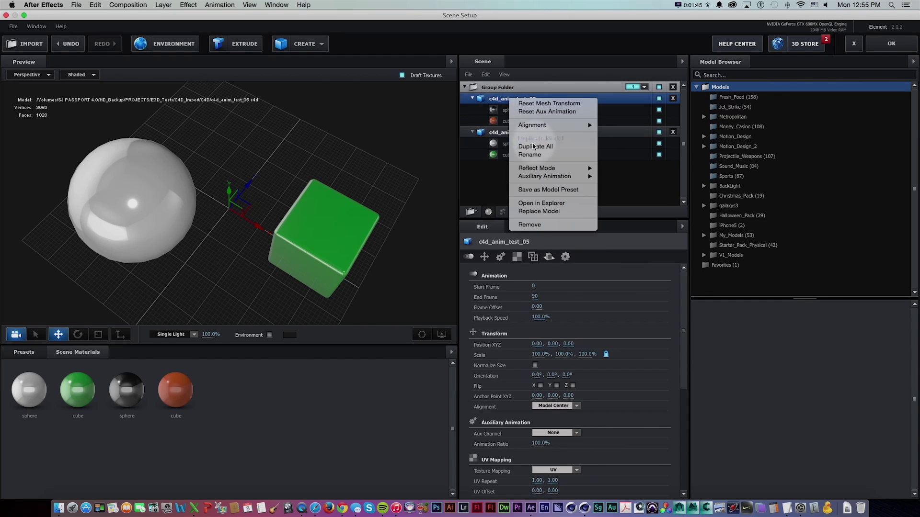
left_click(511, 138)
Step: Change the diffuse color of the middle model's cube material to black (000000)
left_click(509, 154)
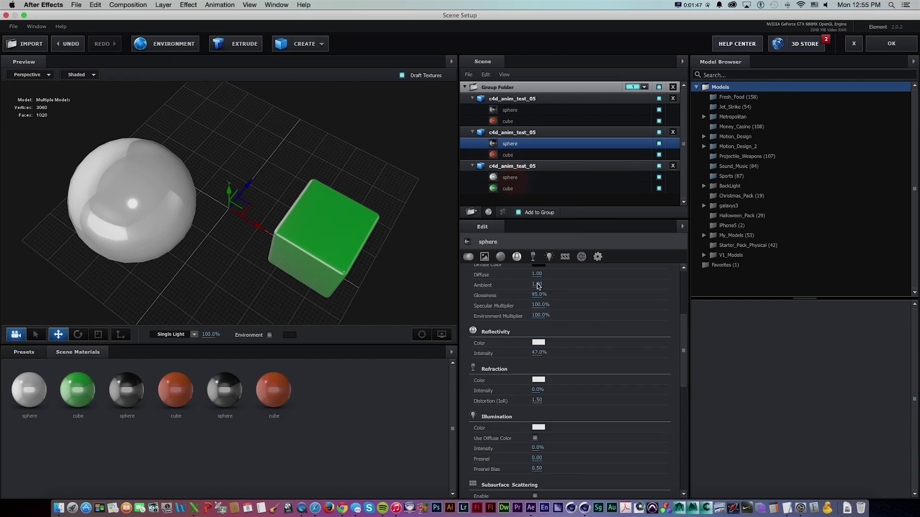
left_click(539, 265)
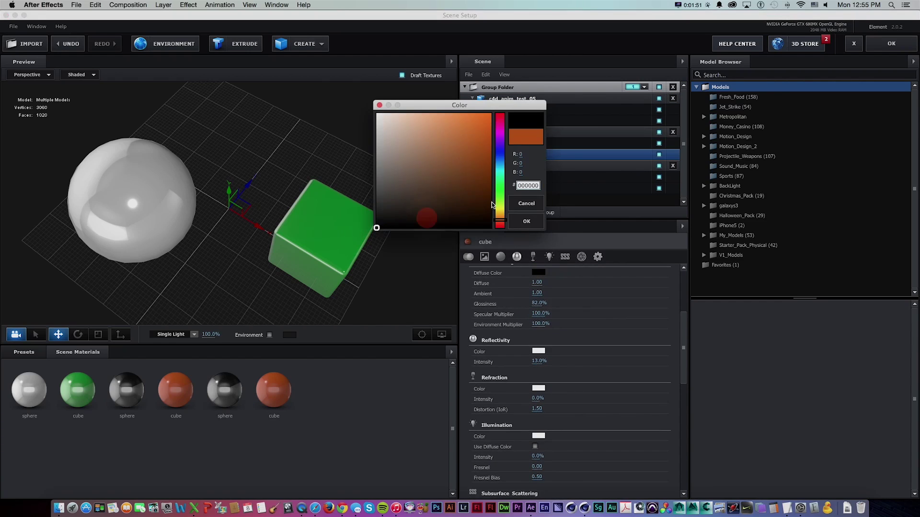
left_click(529, 221)
Step: Set the middle model's sphere material to a purple diffuse color (B7009F) and 15% reflectivity intensity
left_click(509, 143)
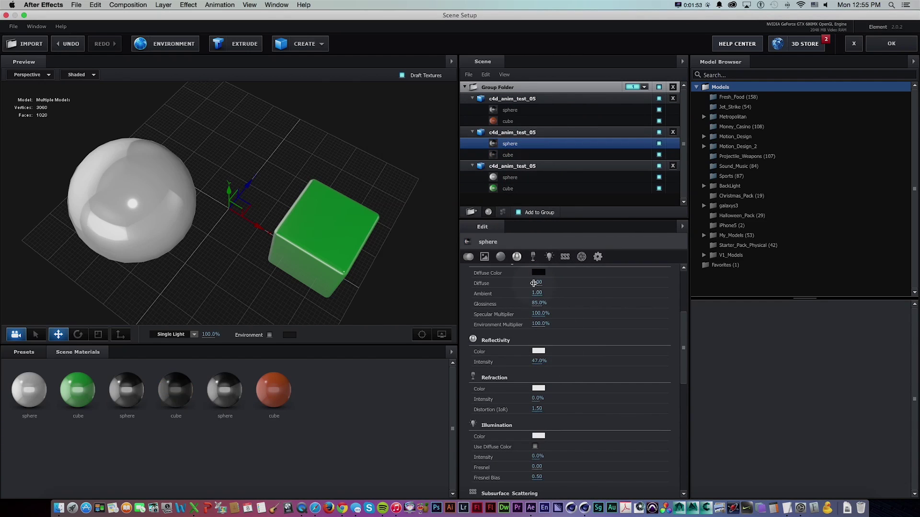
left_click(538, 273)
left_click(500, 130)
left_click(489, 136)
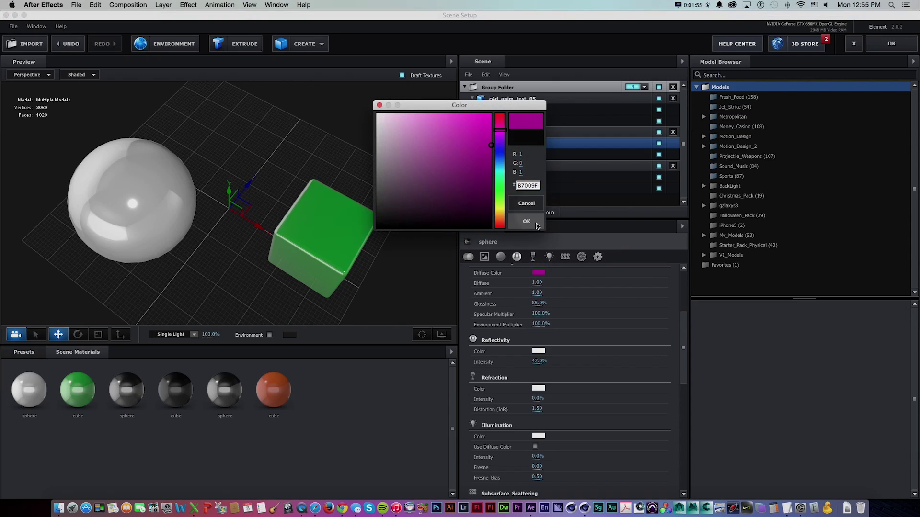
left_click(526, 221)
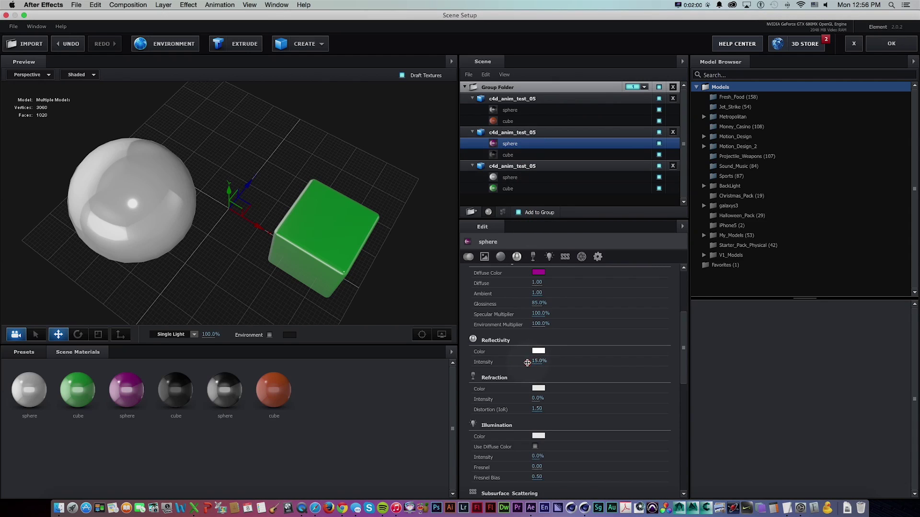
Step: Duplicate the top model, including its materials, and enlarge the scene list to fit all the copies
right_click(511, 99)
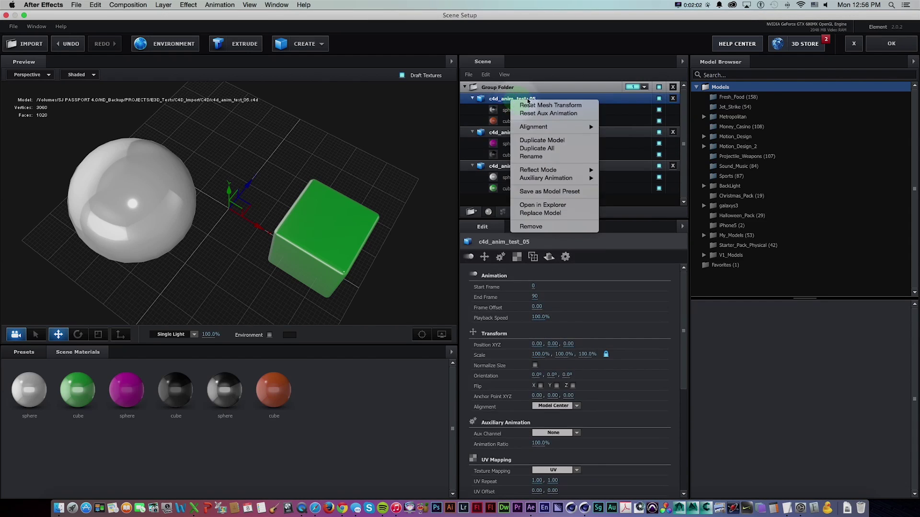
left_click(543, 140)
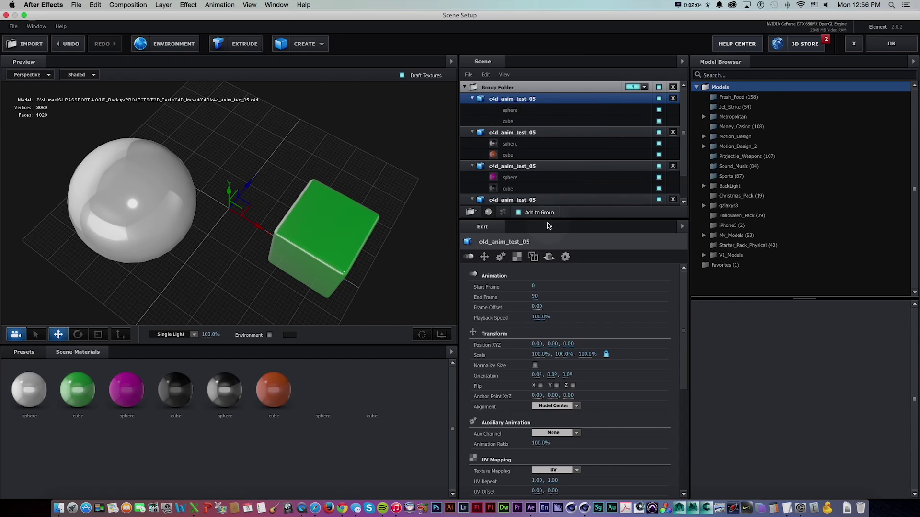
left_click_drag(555, 218, 555, 295)
Step: Change the diffuse color of the new top model's sphere material to red
left_click(508, 110)
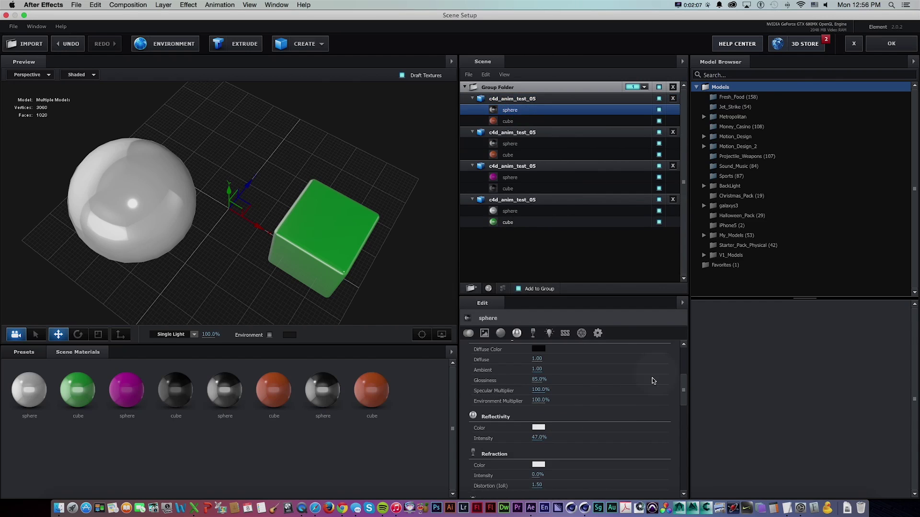
scroll(654, 381, "up", 4)
left_click(540, 440)
left_click(488, 126)
left_click(520, 219)
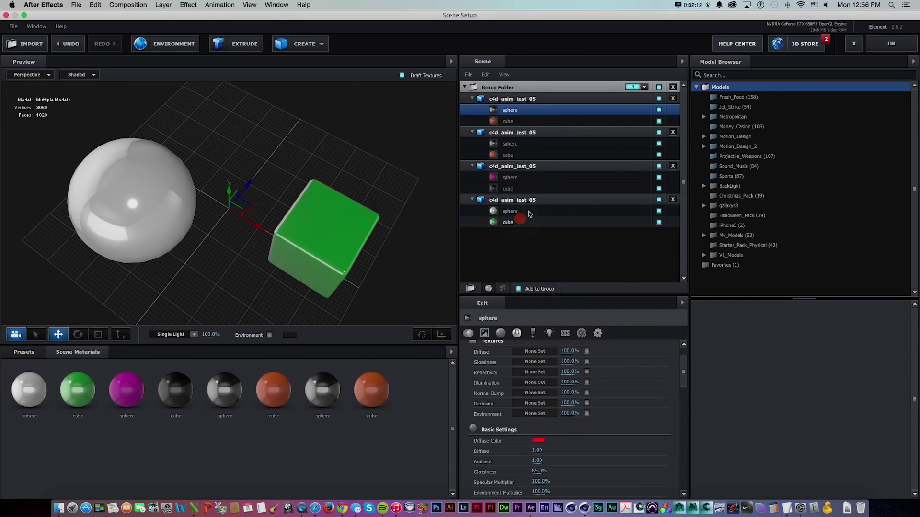
Step: Change the diffuse color of the top model's cube material to dark blue
left_click(509, 122)
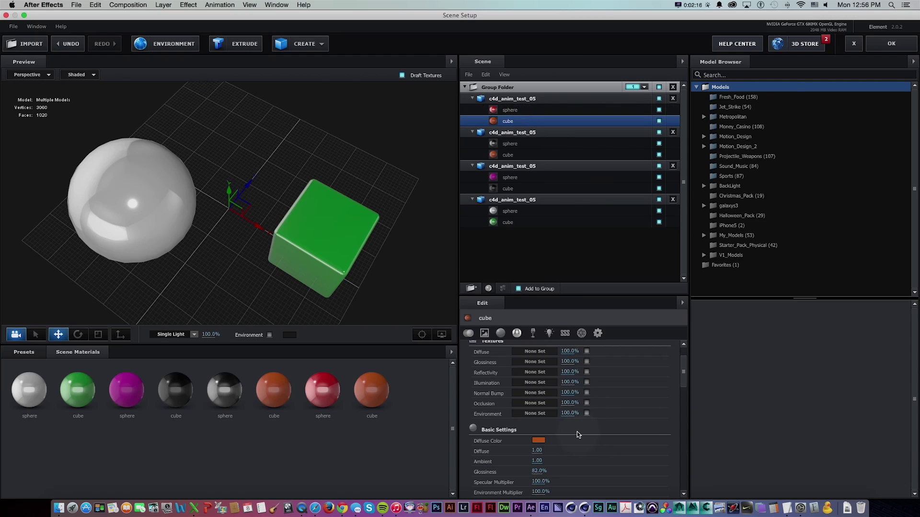
left_click(539, 441)
left_click(499, 152)
left_click(528, 220)
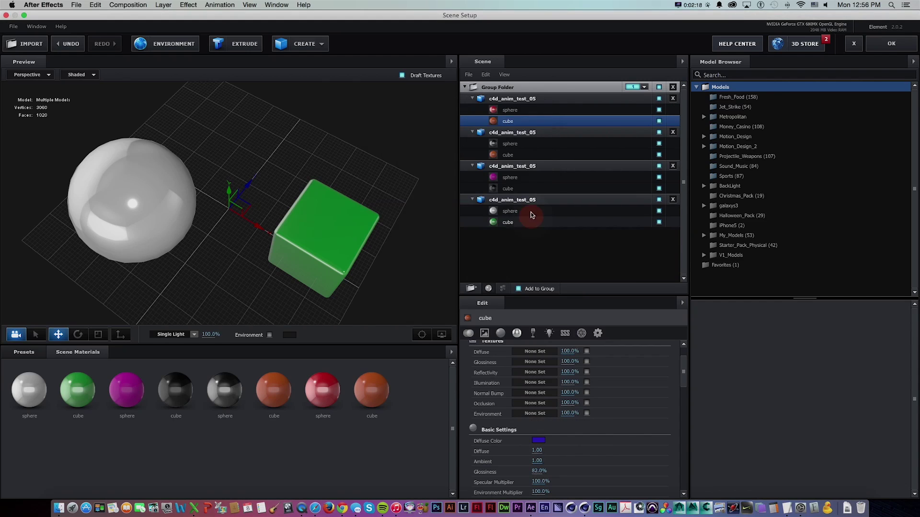
Step: Duplicate the model with the red sphere and blue cube, including its materials
left_click(511, 98)
right_click(512, 99)
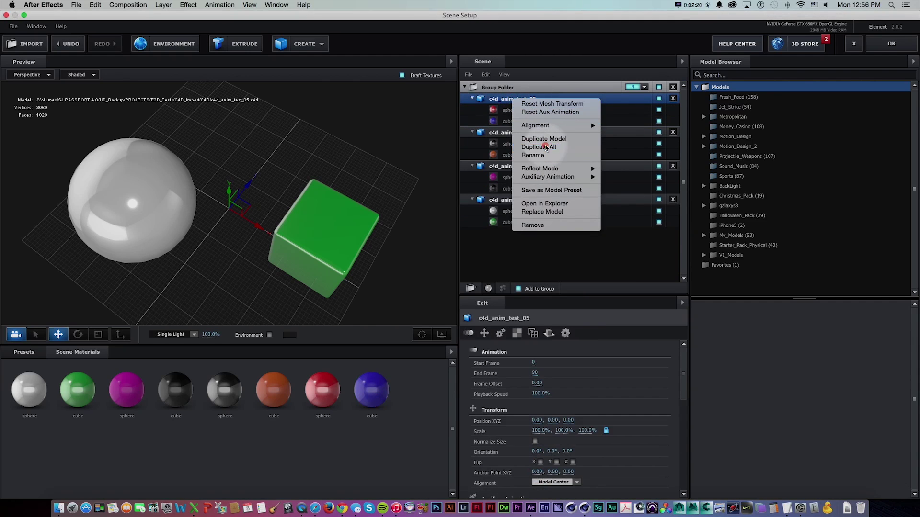
left_click(546, 147)
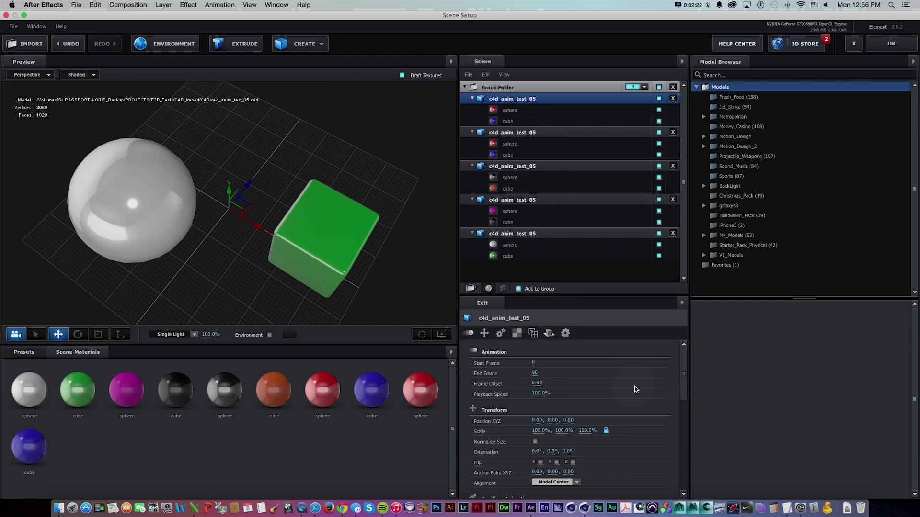
Step: Change the diffuse color of the newest copy's sphere material to orange
left_click(565, 110)
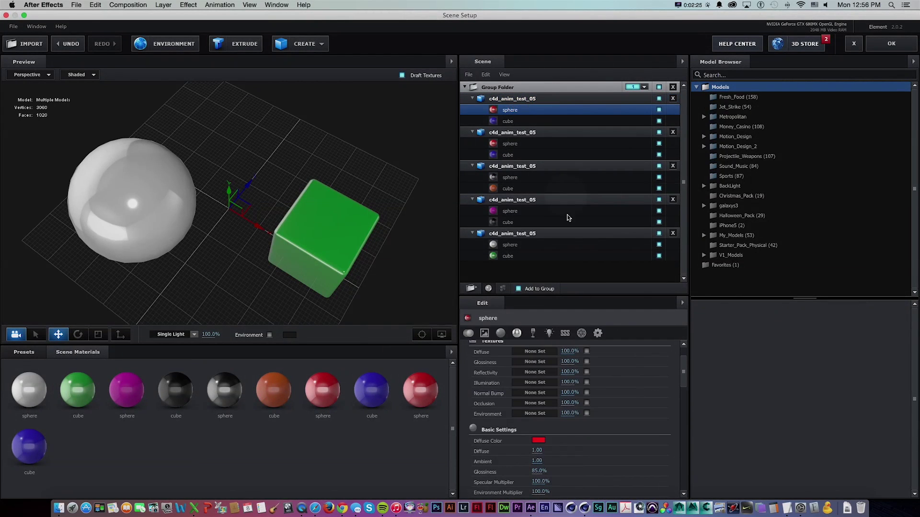
left_click(538, 441)
left_click_drag(502, 207, 501, 217)
left_click(527, 221)
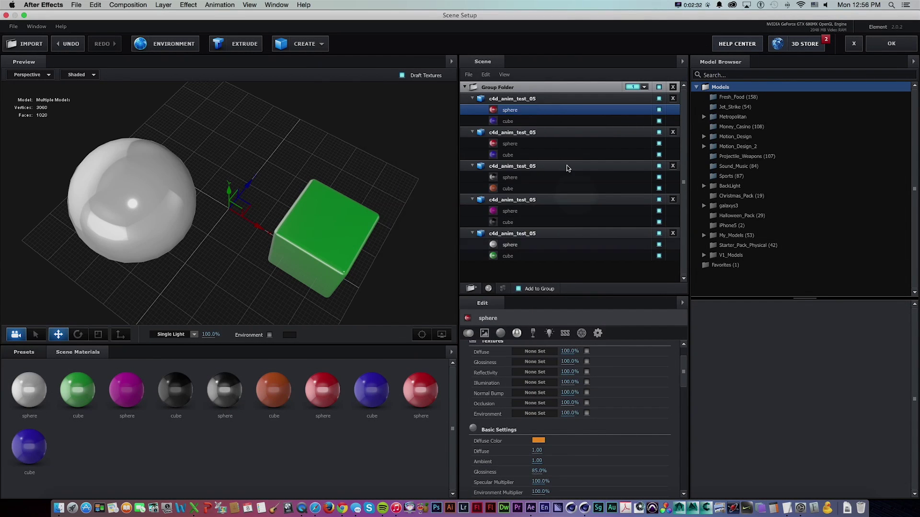
Step: Change the diffuse color of the newest copy's cube material to a very dark purple
left_click(508, 121)
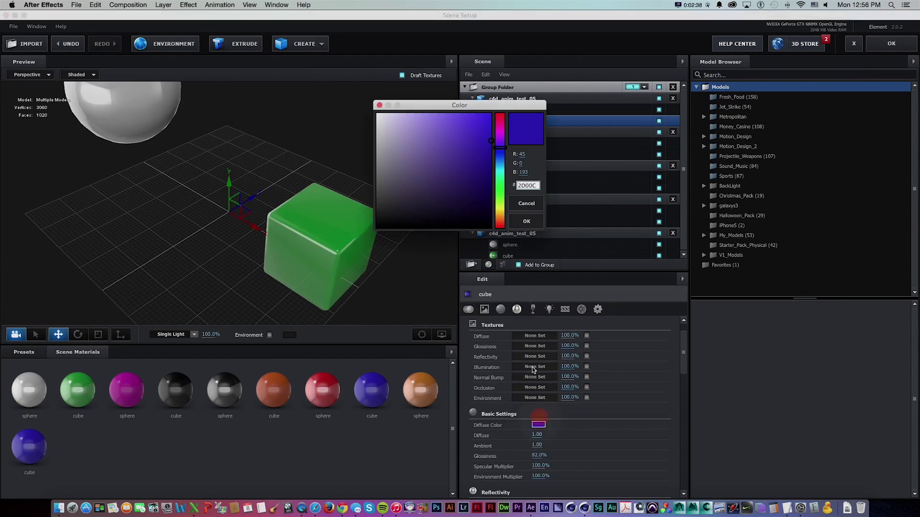
mouse_move(409, 171)
left_mouse_down()
mouse_move(386, 154)
mouse_move(470, 199)
left_mouse_up()
left_click(499, 137)
left_click(525, 219)
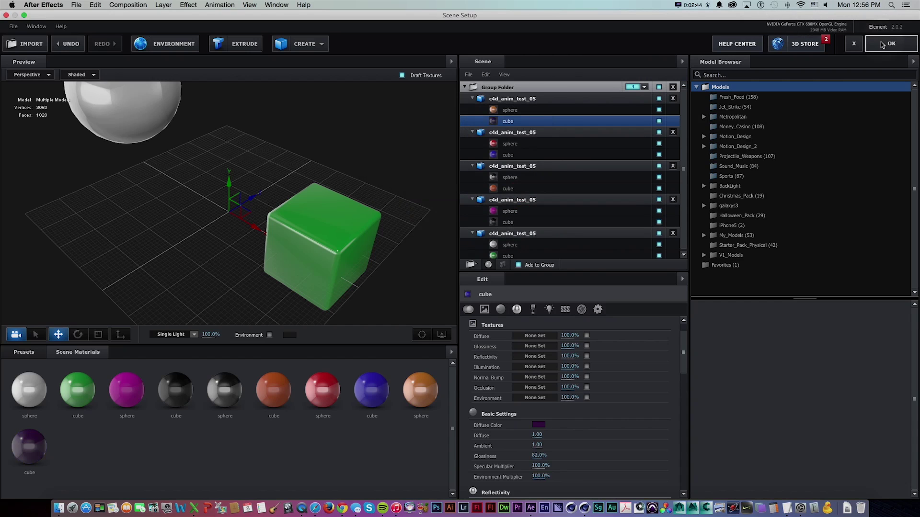
Step: Apply the scene setup and move the current time to 0:00:00:15 to check the recolored copies
left_click(891, 44)
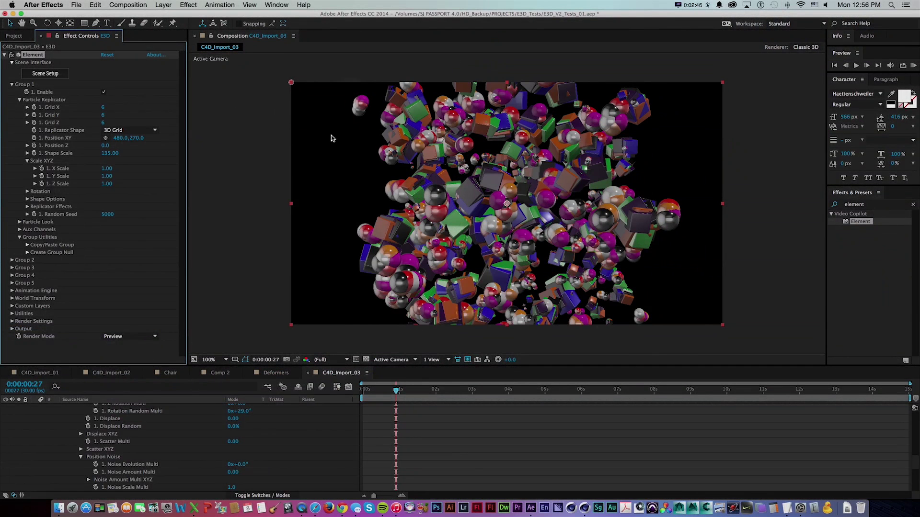
left_click(382, 390)
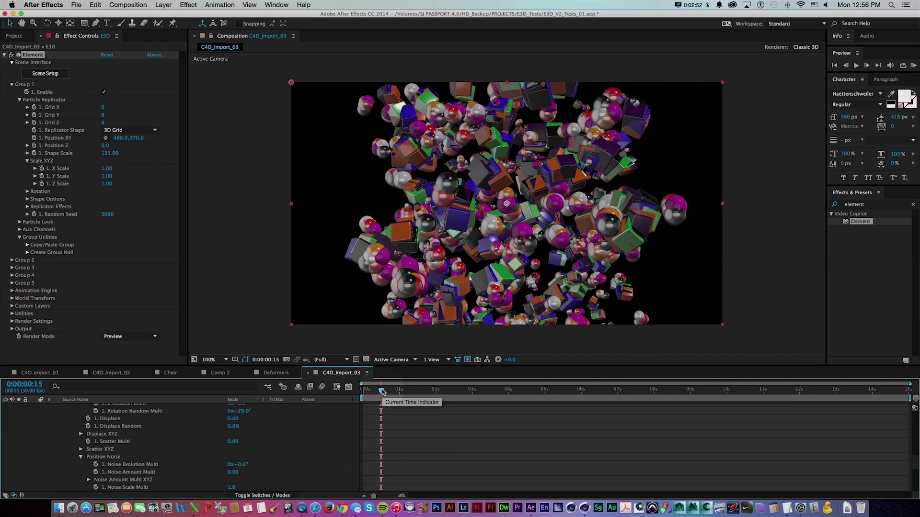
Step: Set Group 1's Shape Scale to 184.60 and its Particle Rotation Random to 147°
left_click_drag(115, 154, 130, 154)
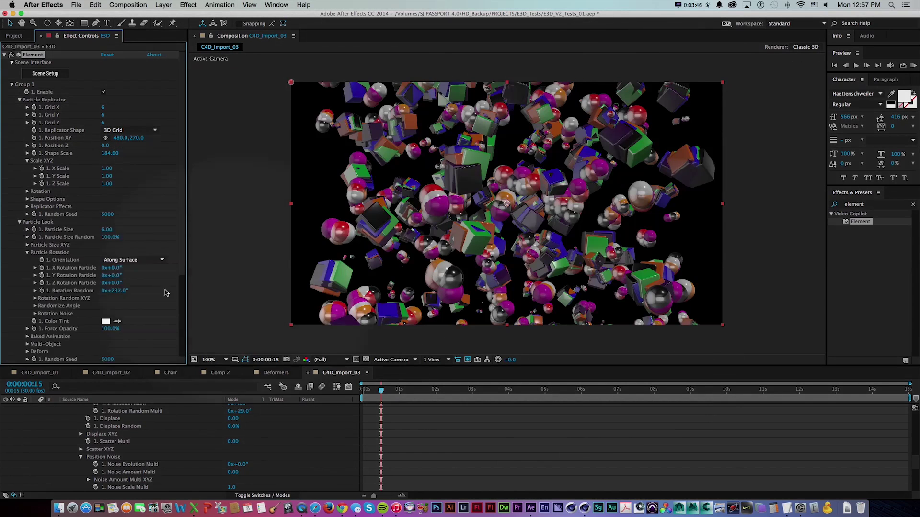
key("super+z")
left_click_drag(187, 293, 187, 292)
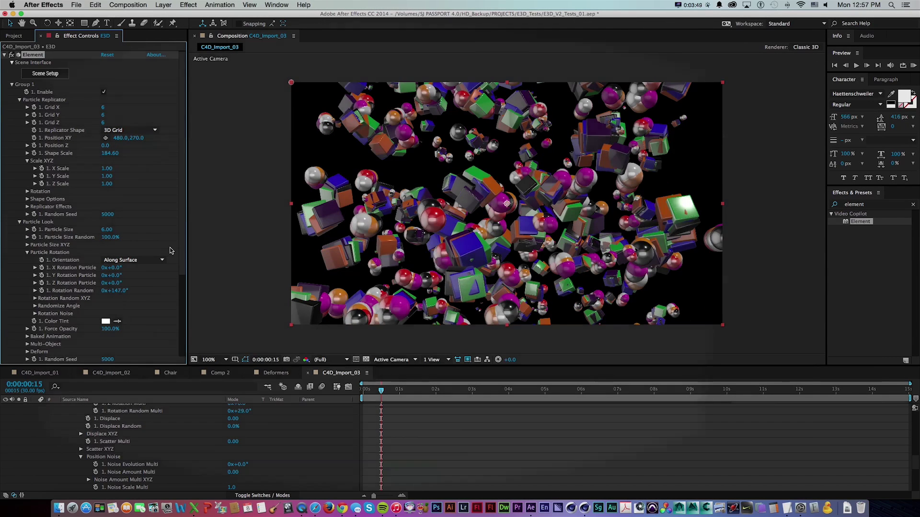
Step: Set the Random Seed of Group 1's Particle Look to 7300
scroll(183, 248, "down", 5)
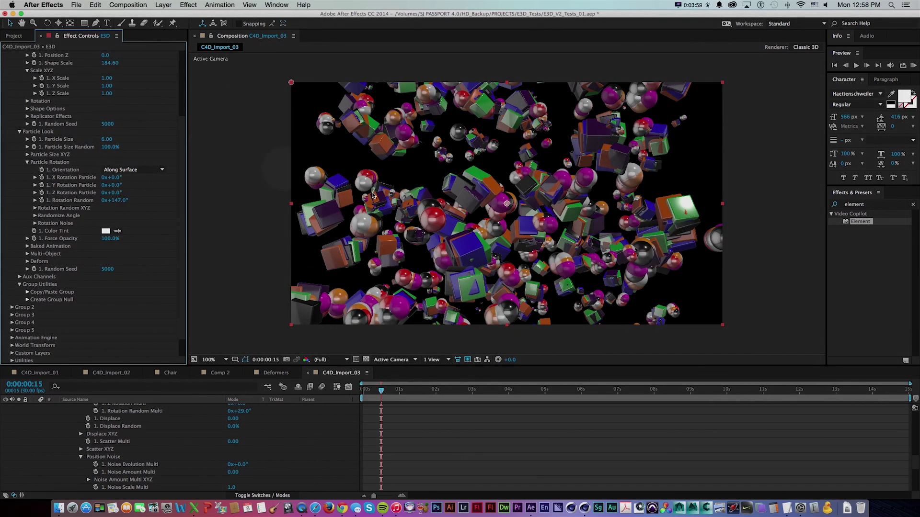
left_click_drag(104, 272, 112, 272)
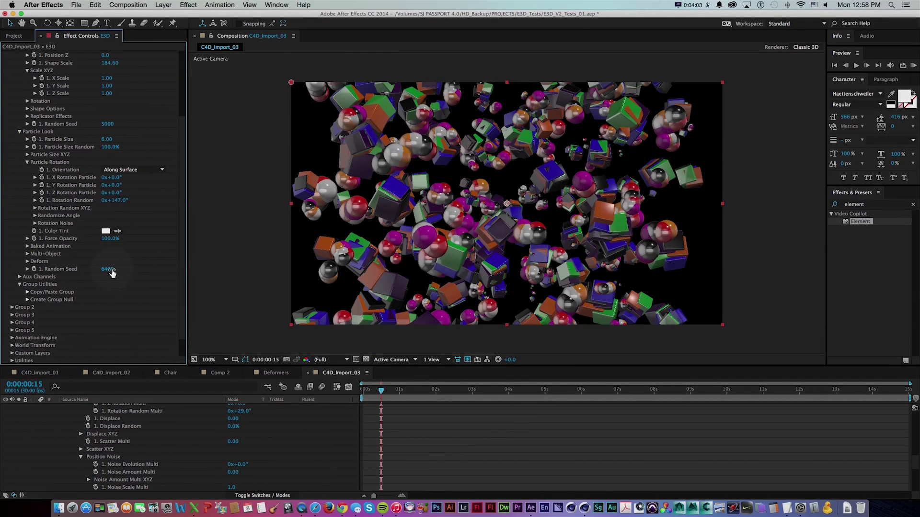
left_click_drag(117, 269, 117, 269)
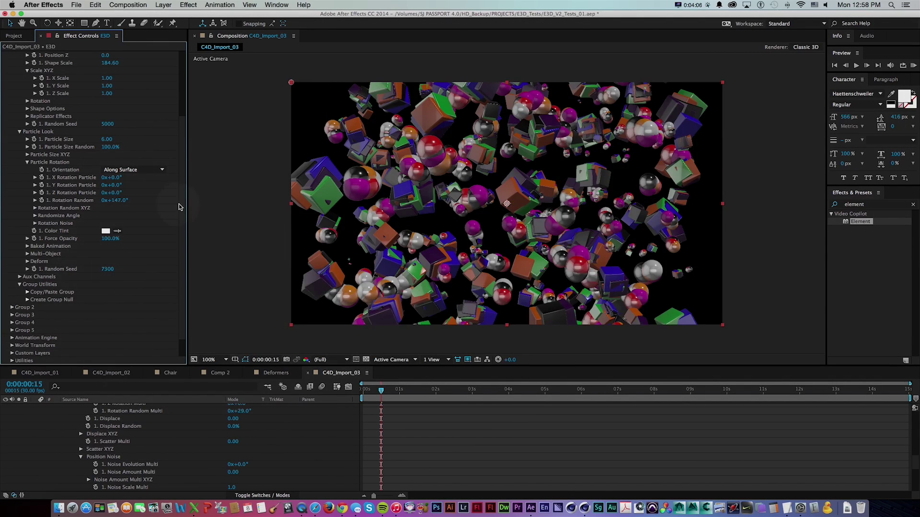
Step: Set Group 1's Particle Size to 10
left_click_drag(180, 206, 182, 156)
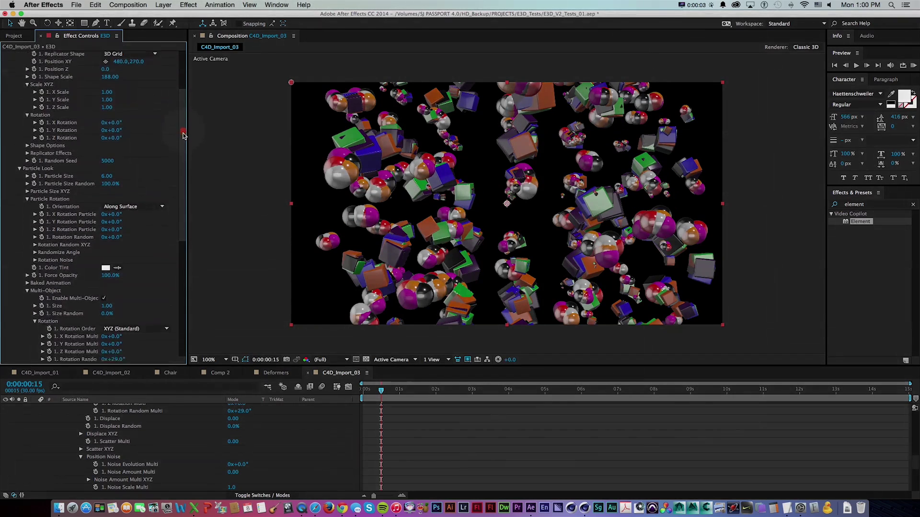
scroll(185, 153, "down", 5)
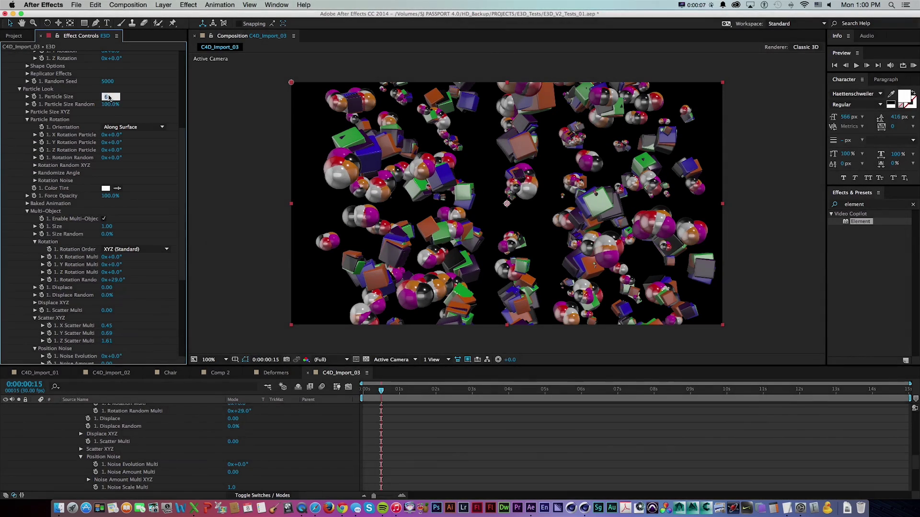
type("0")
key("Return")
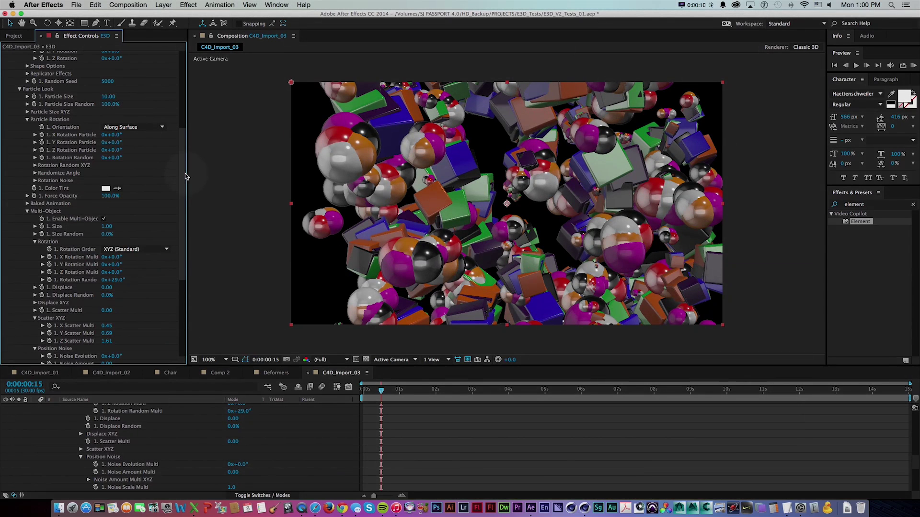
Step: Set the Multi-Object Rotation Random of Group 1 to 90°
scroll(147, 248, "down", 3)
left_click(117, 236)
type("90")
key("Return")
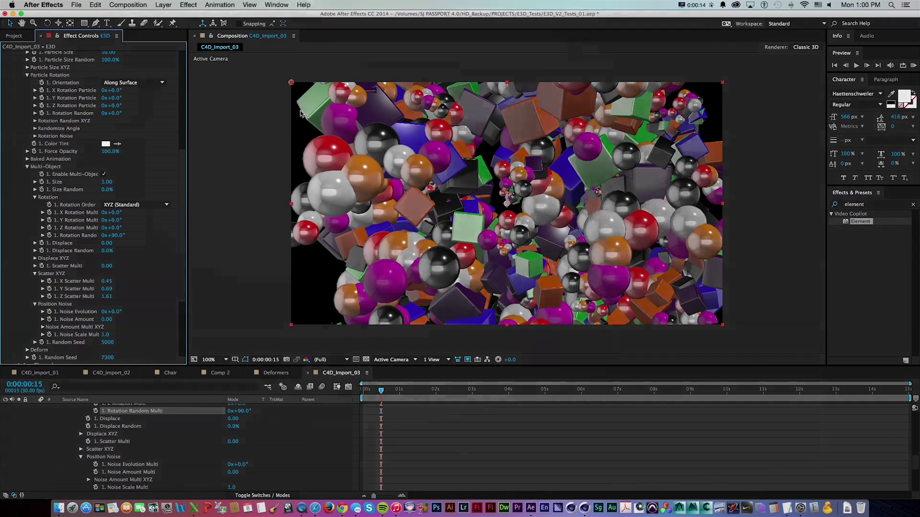
Step: Set the Multi-Object Rotation Random of Group 1 to 270°
left_click(115, 235)
type("270")
key("Return")
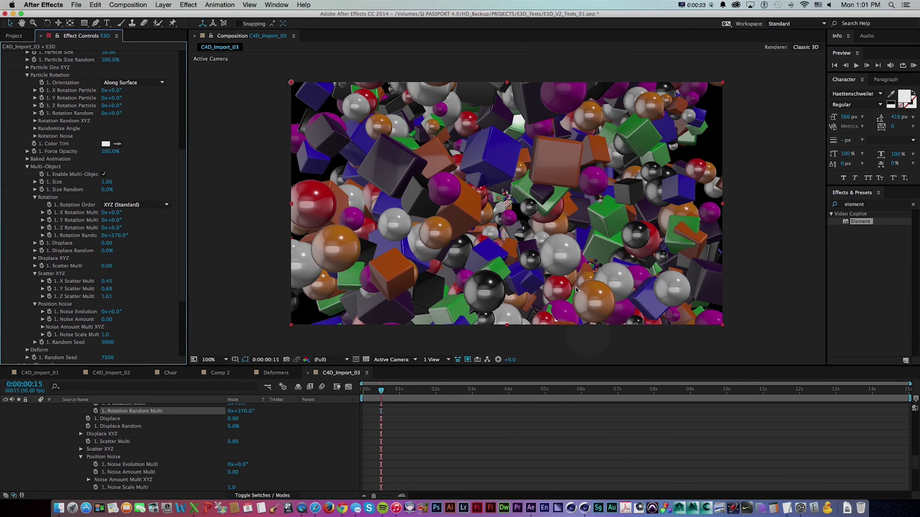
Step: Switch the Element effect's Render Mode to Full Render
left_click_drag(181, 191, 191, 209)
scroll(180, 223, "up", 10)
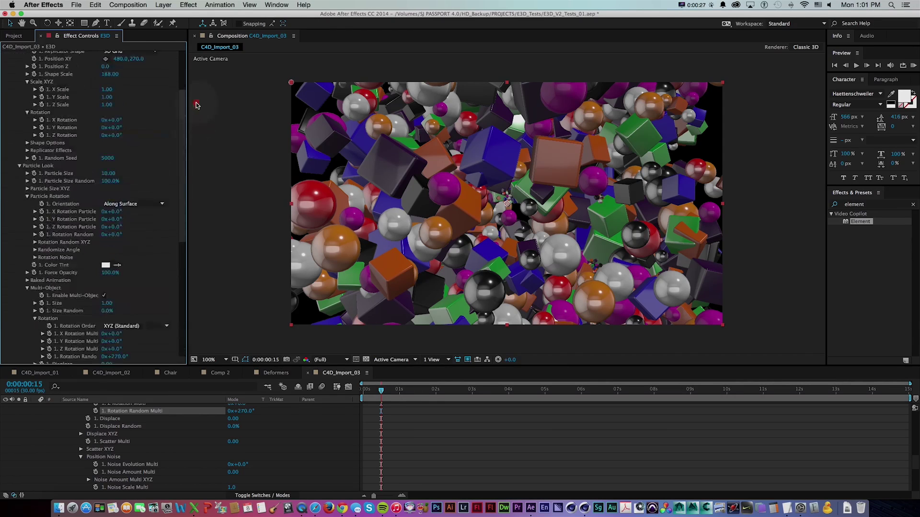
left_click_drag(182, 117, 201, 331)
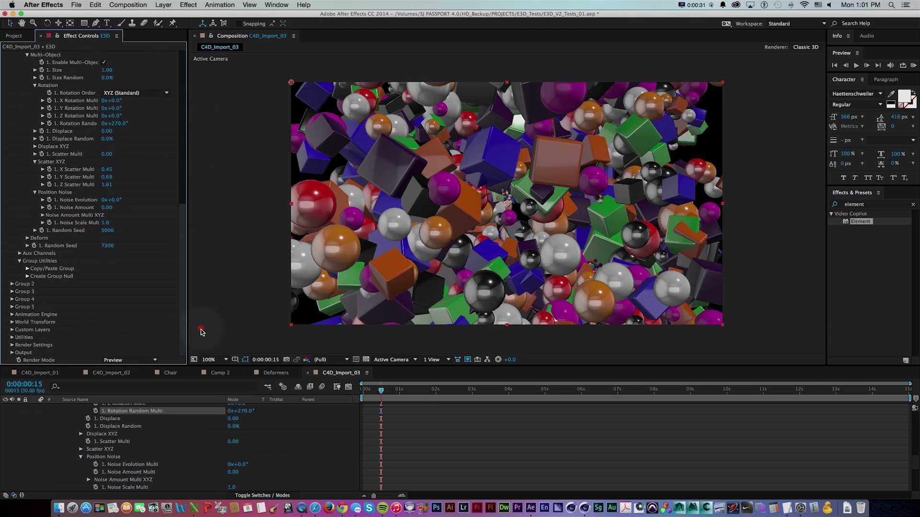
left_click(138, 359)
left_click(152, 363)
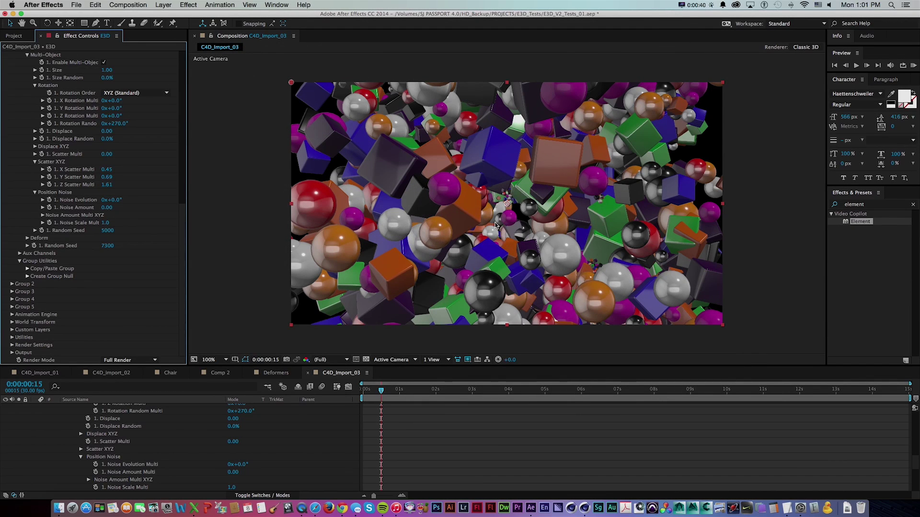
Step: Reopen Scene Setup and show the environment in the preview
left_click_drag(182, 211, 173, 44)
left_click(38, 74)
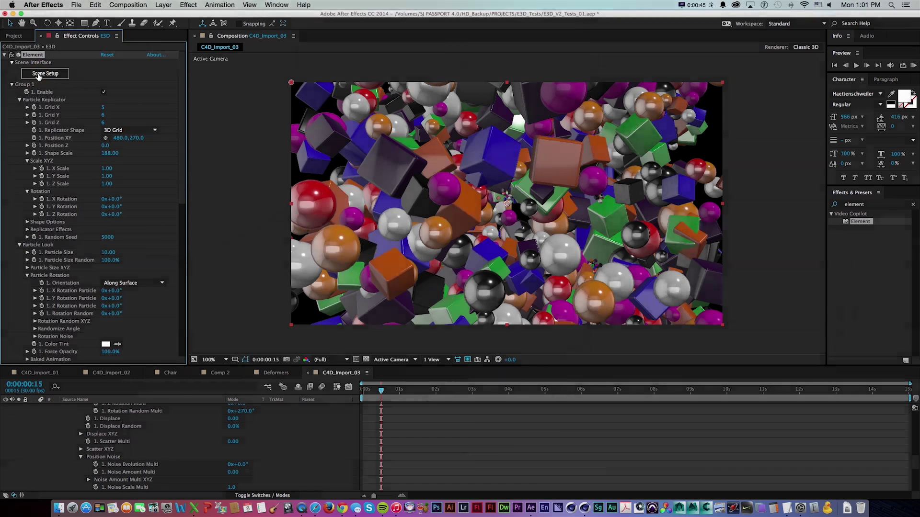
left_click(270, 335)
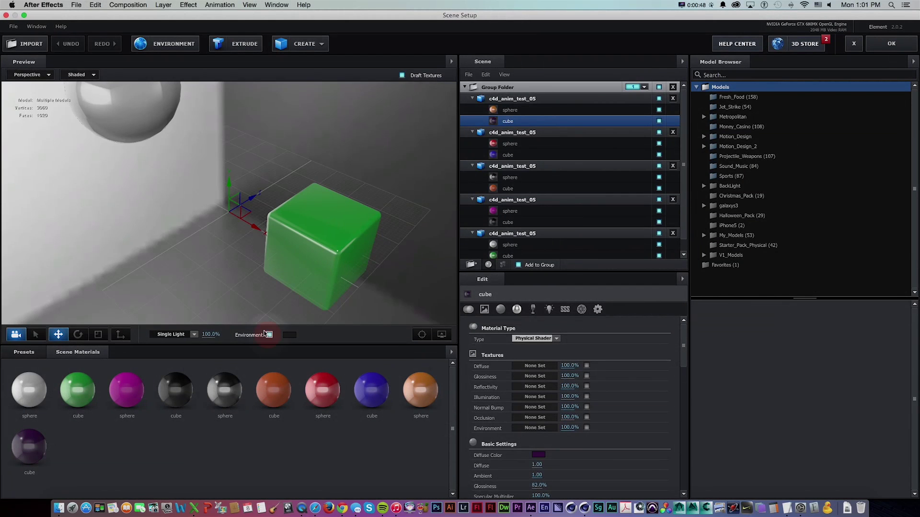
left_click_drag(195, 248, 126, 305)
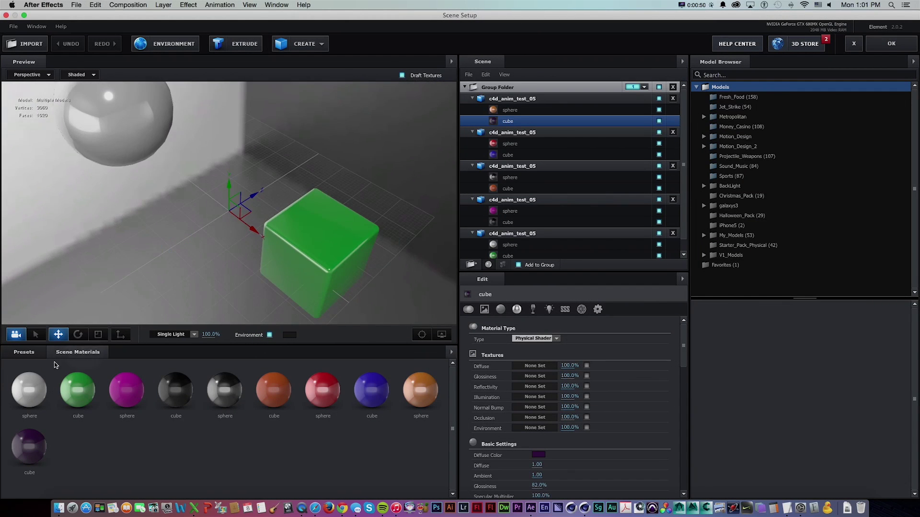
Step: Open the BackLight_2K folder of the environment presets and give the preset browser more room
left_click(32, 353)
left_click(27, 385)
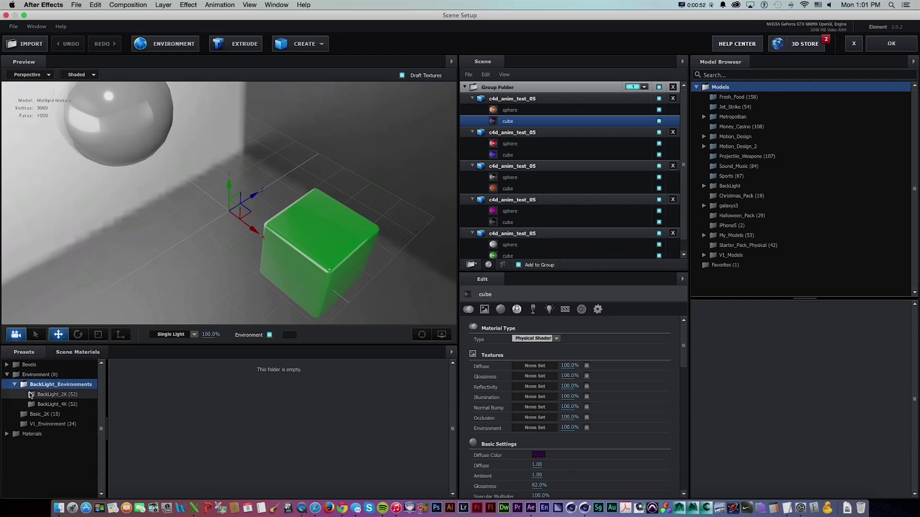
left_click(29, 394)
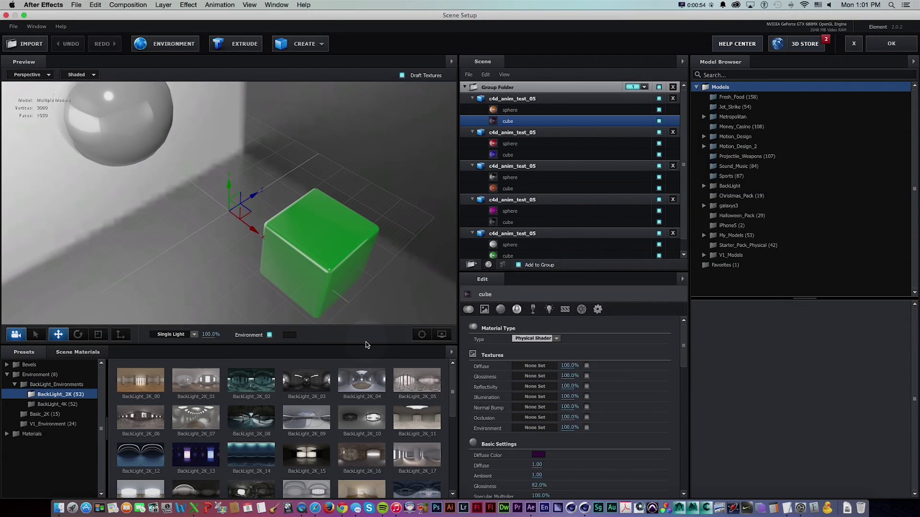
left_click_drag(366, 344, 365, 332)
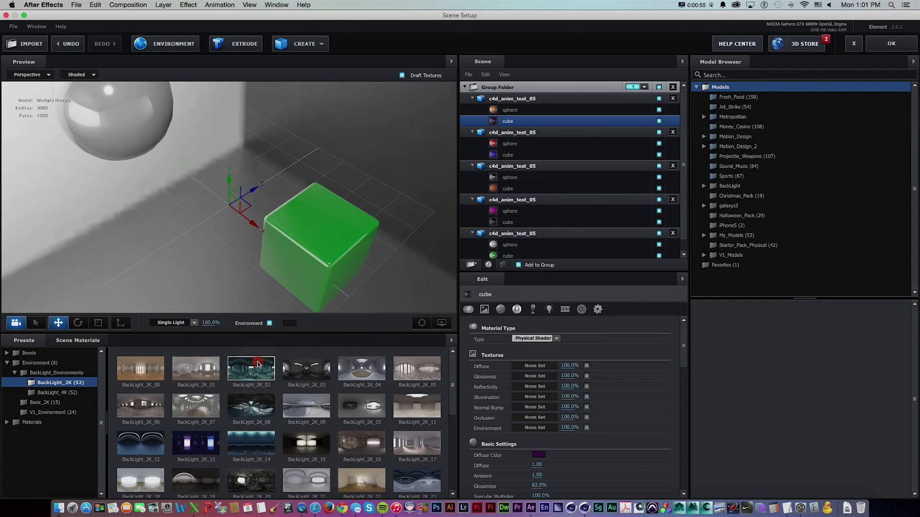
Step: Try several BackLight_2K environments, including BackLight_2K_14, on the sphere and cube and compare their reflections
left_click(258, 364)
left_click(254, 400)
mouse_move(208, 237)
left_mouse_down()
mouse_move(209, 272)
mouse_move(279, 223)
left_mouse_up()
left_click(184, 442)
left_click(160, 443)
left_click(230, 444)
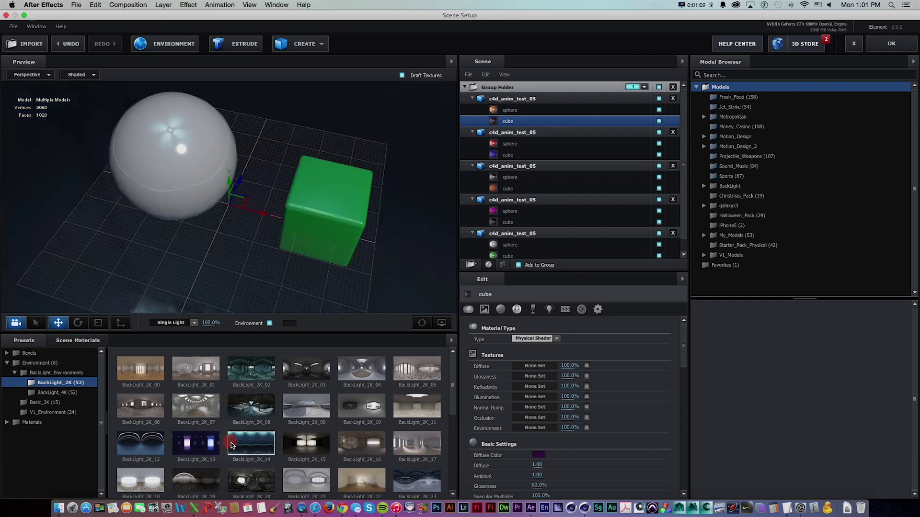
left_click(305, 444)
left_click(305, 473)
scroll(268, 431, "down", 8)
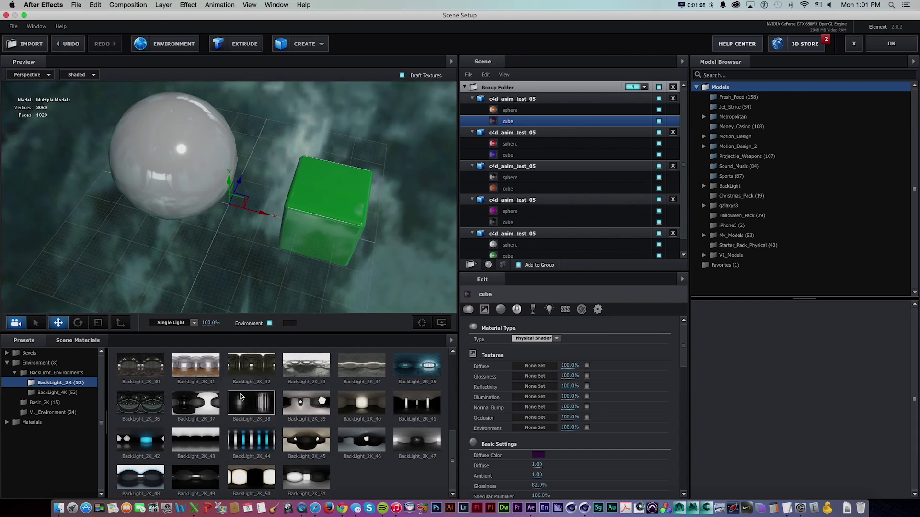
Step: Apply the BackLight_2K_44 environment, check its reflections on the models, and accept the scene
left_click(246, 446)
left_click_drag(225, 178, 247, 213)
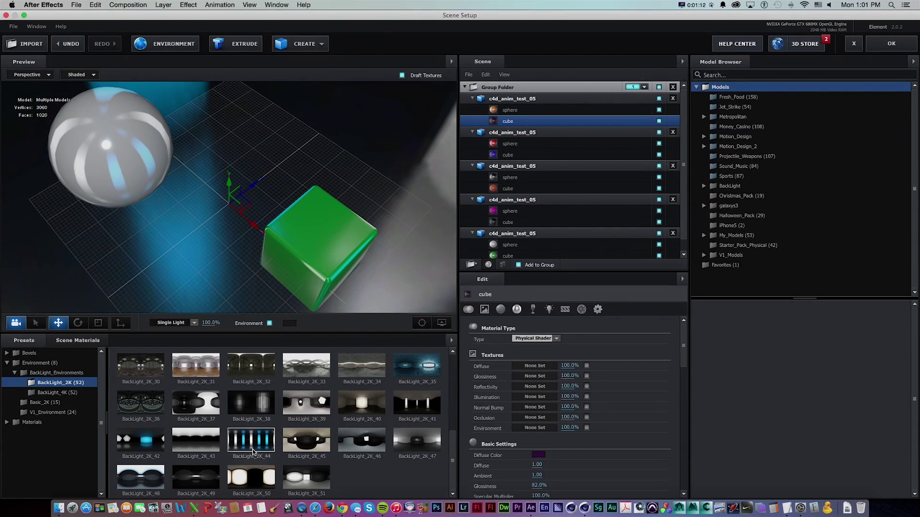
left_click(880, 44)
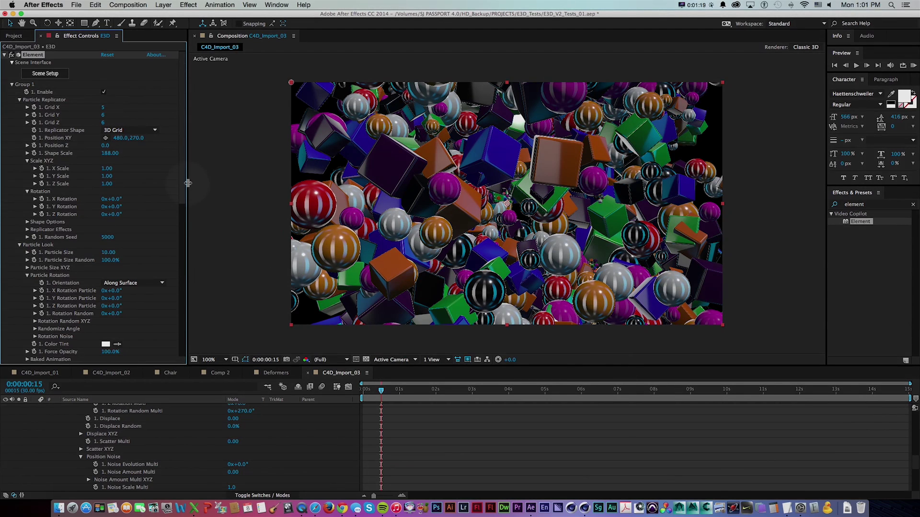
Step: Add a parallel light with a pale blue color and 100% intensity that casts shadows
left_click_drag(181, 191, 196, 353)
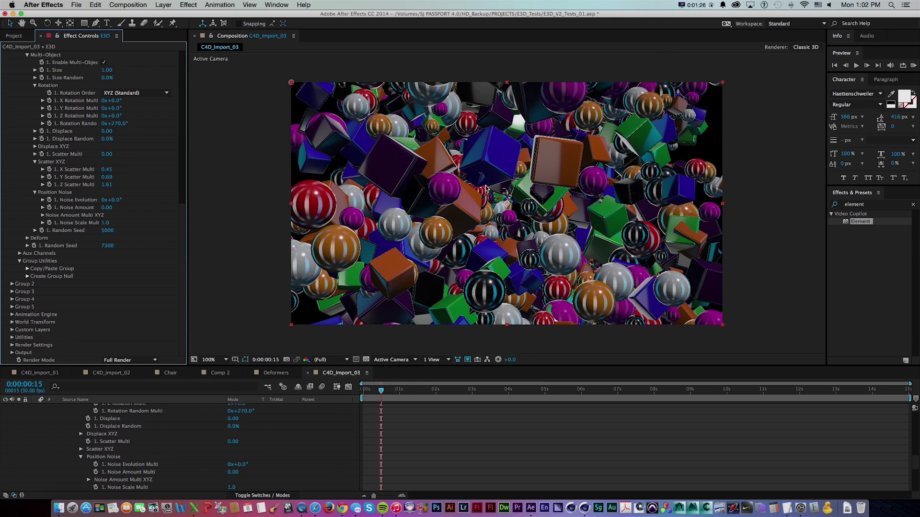
left_click(163, 5)
mouse_move(177, 16)
left_click(291, 32)
left_click(300, 198)
left_click(297, 207)
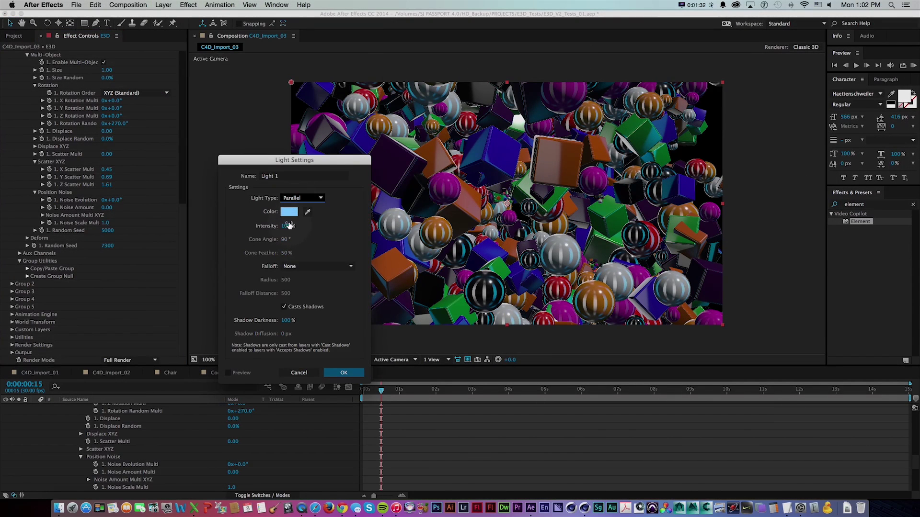
left_click(289, 213)
left_click(256, 235)
left_click(415, 235)
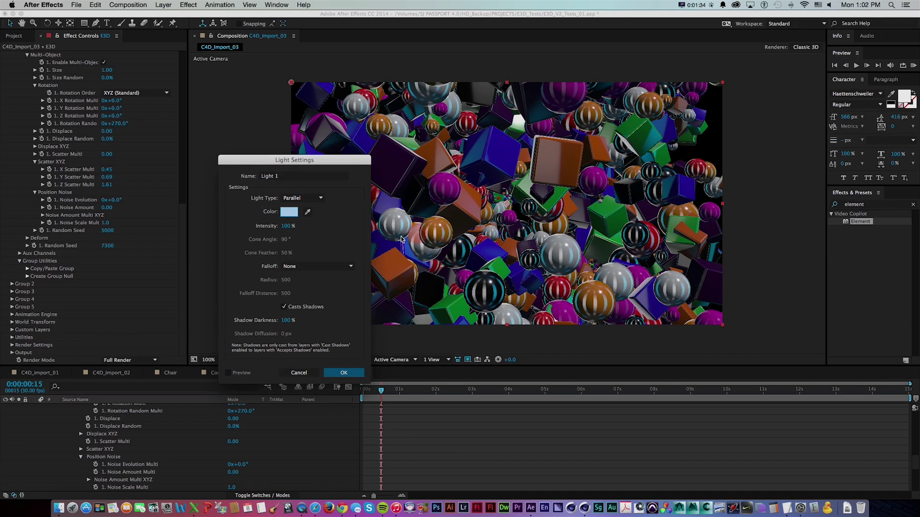
left_click(285, 307)
left_click(344, 373)
Step: Place Light 1 beyond the right side of the objects and aim its point of interest at their middle
left_click_drag(644, 226, 686, 224, "shift")
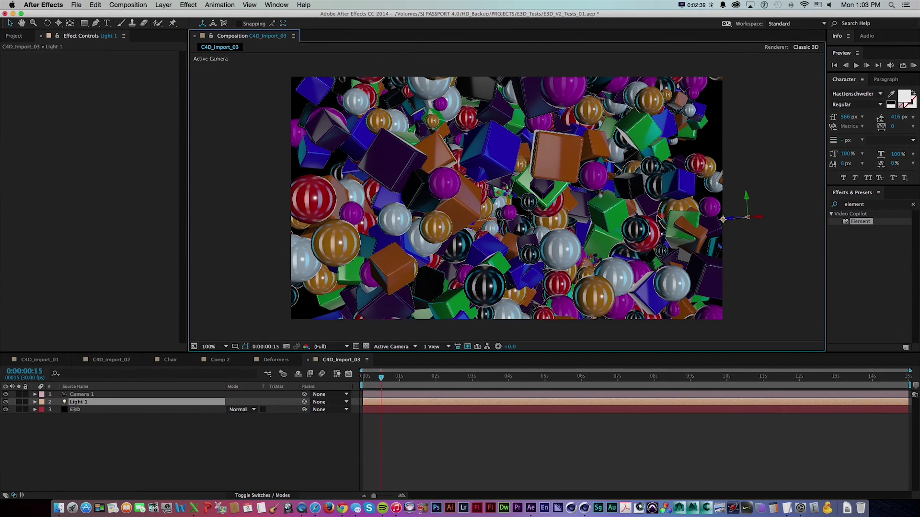
left_click_drag(526, 223, 505, 234)
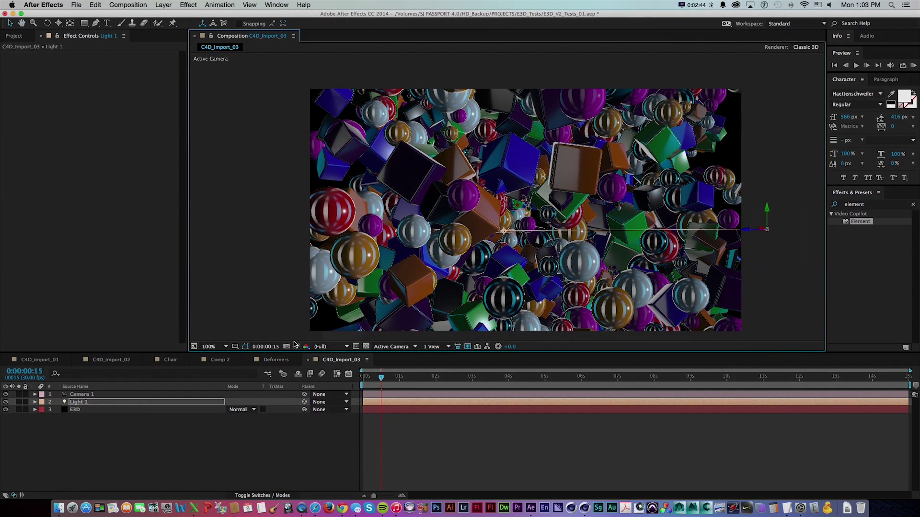
Step: Enable ambient occlusion in the E3D layer's render settings and set the AO Mode to Ray-Traced
left_click(75, 410)
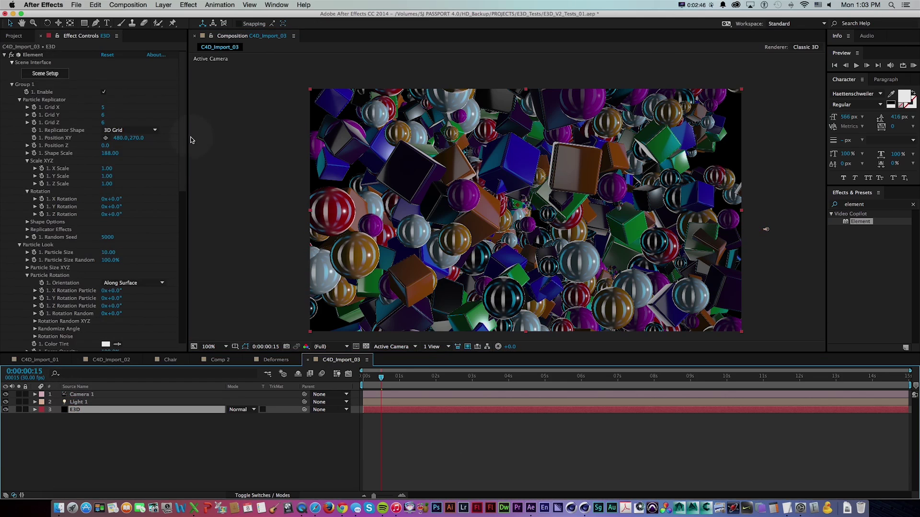
left_click_drag(182, 152, 174, 332)
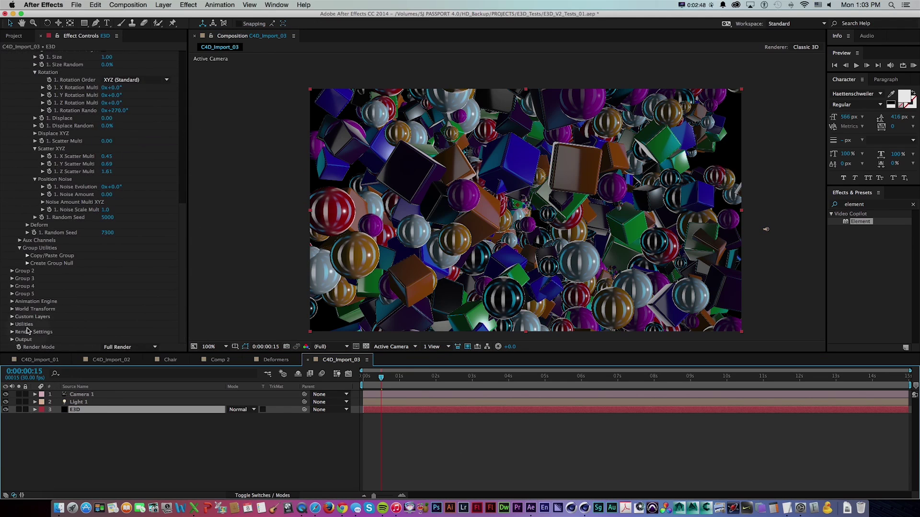
left_click(11, 332)
scroll(35, 303, "down", 5)
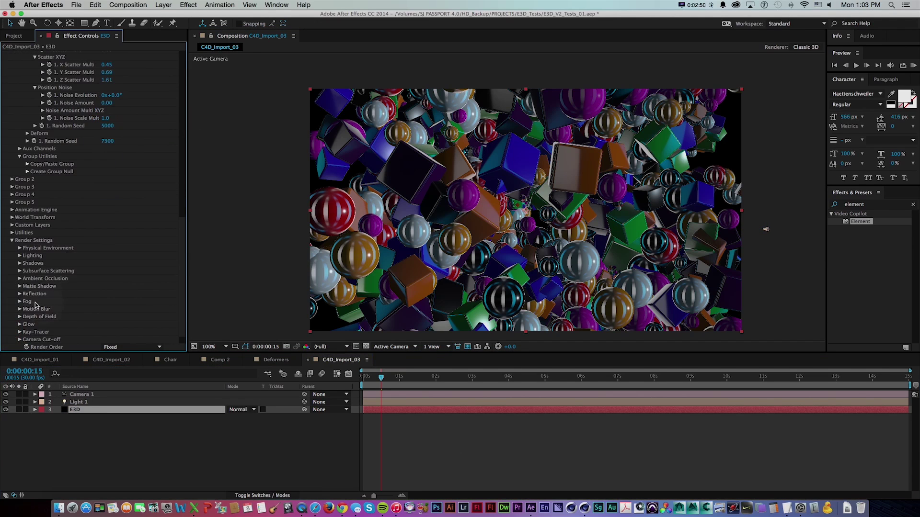
left_click(20, 278)
scroll(21, 280, "down", 2)
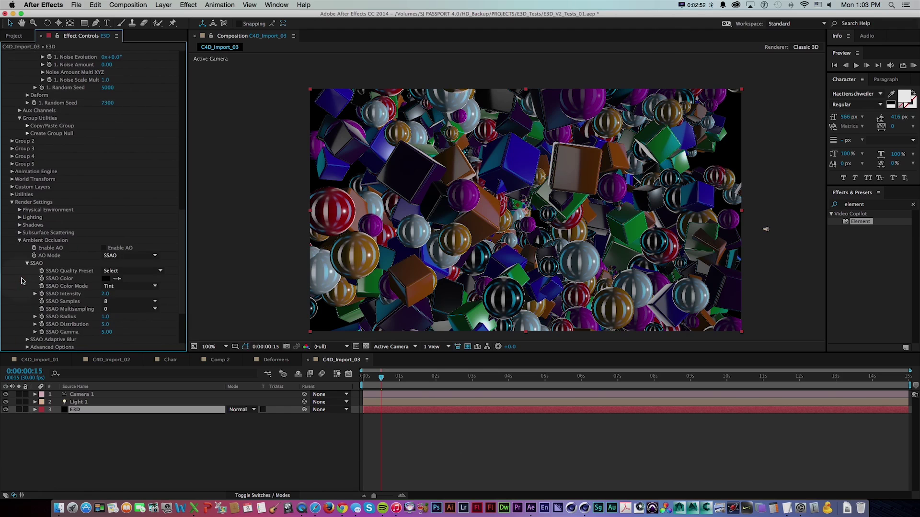
left_click(103, 248)
left_click(115, 256)
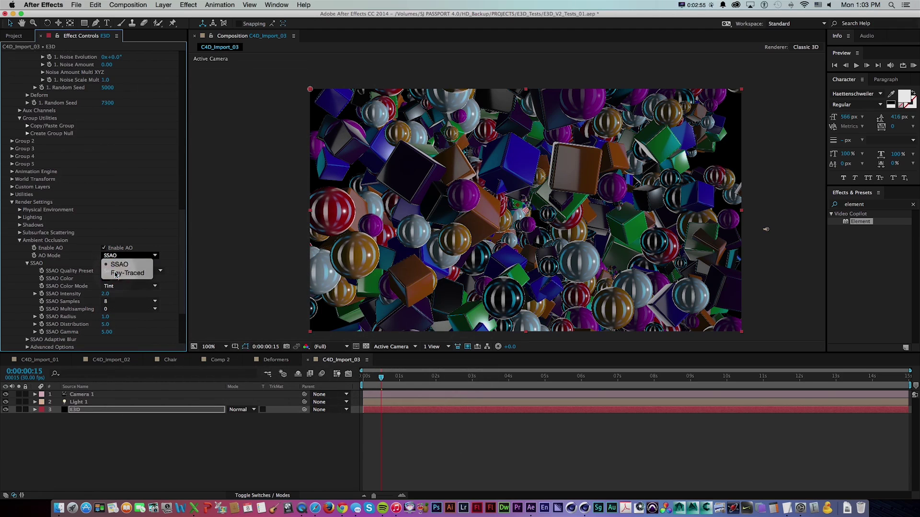
left_click(115, 274)
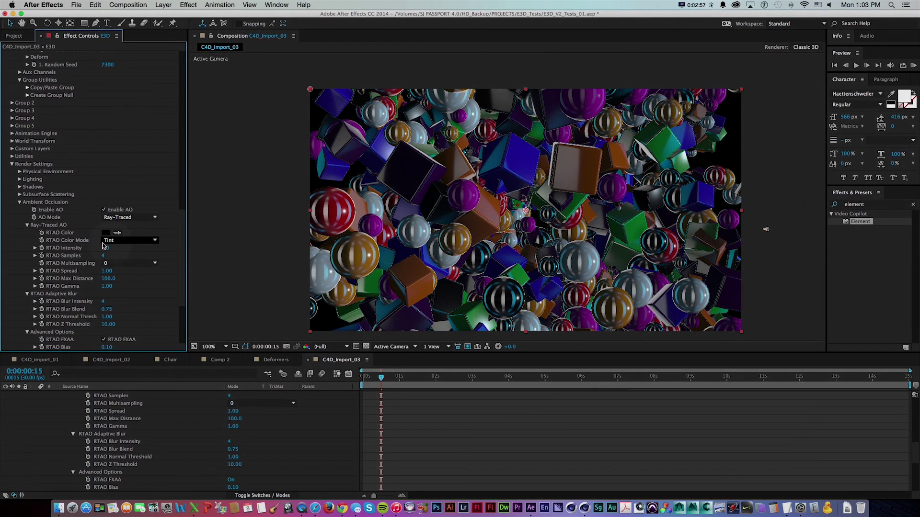
left_click(20, 202)
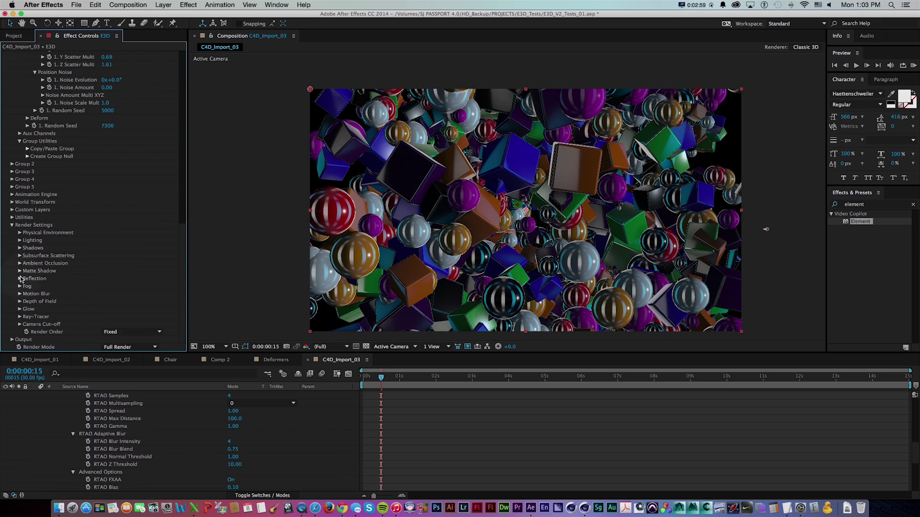
Step: Enable shadows in the Element render settings and set the Shadow Mode to Ray-Traced
left_click(20, 248)
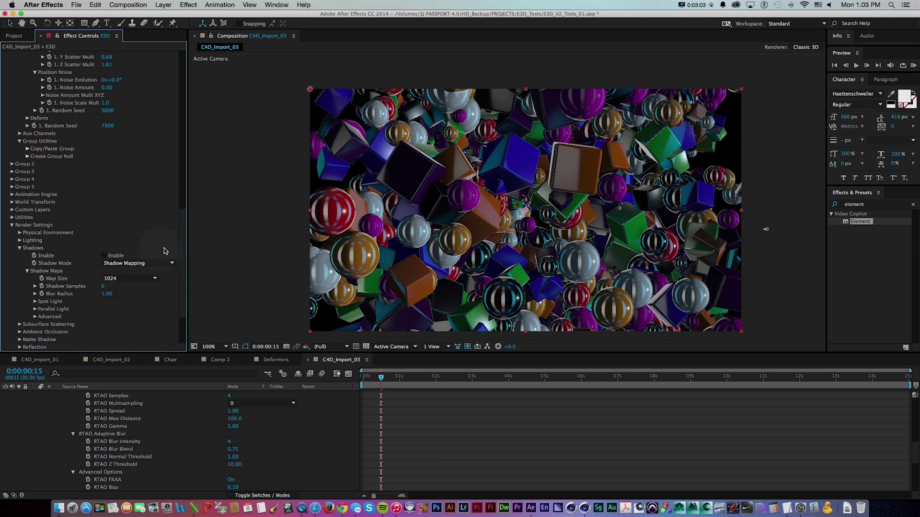
left_click(137, 267)
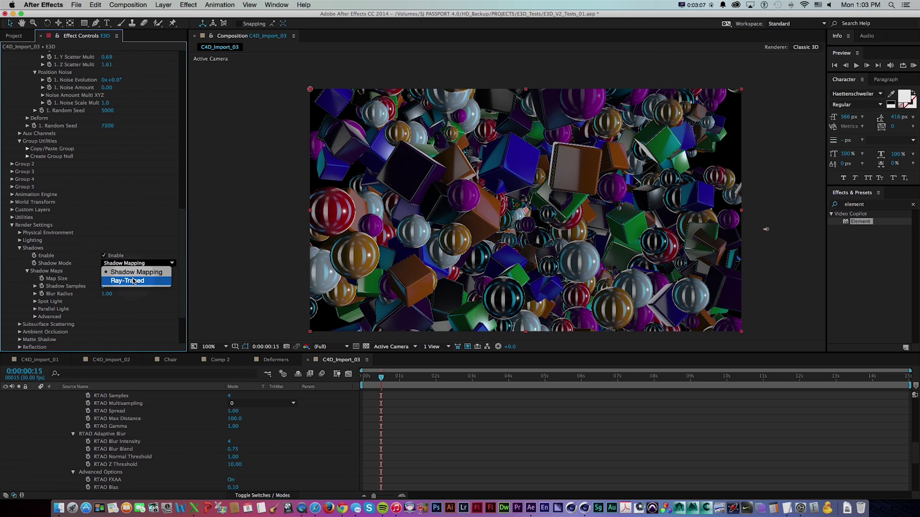
left_click(135, 282)
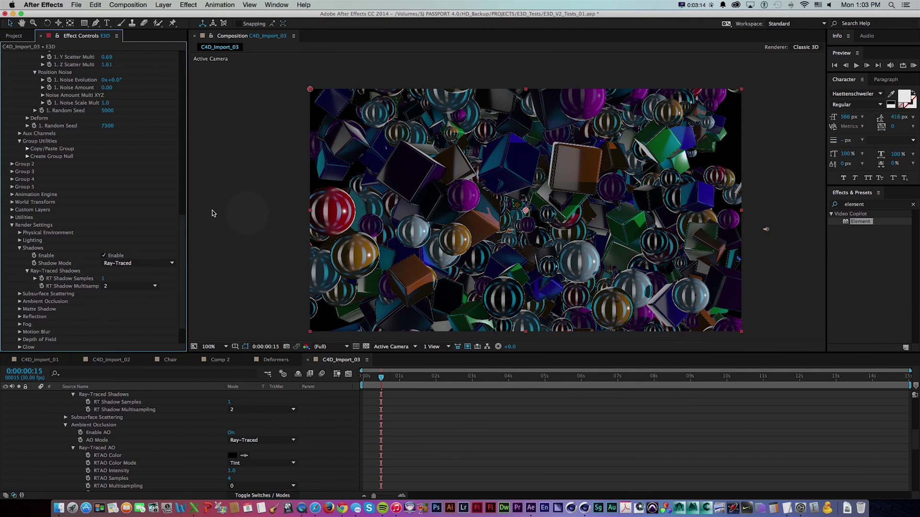
Step: Reopen Scene Setup, apply the BackLight_2K_35 environment, and accept the scene
left_click_drag(182, 238, 176, 82)
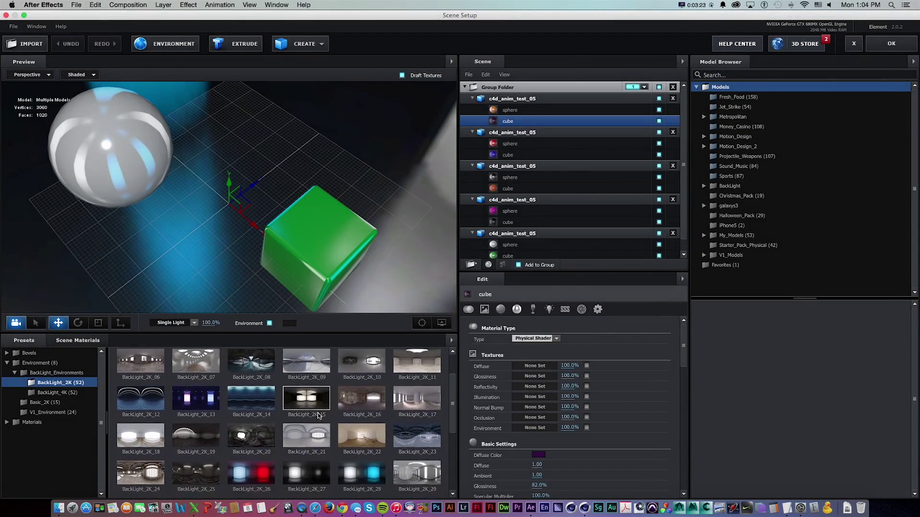
scroll(400, 436, "down", 3)
double_click(416, 456)
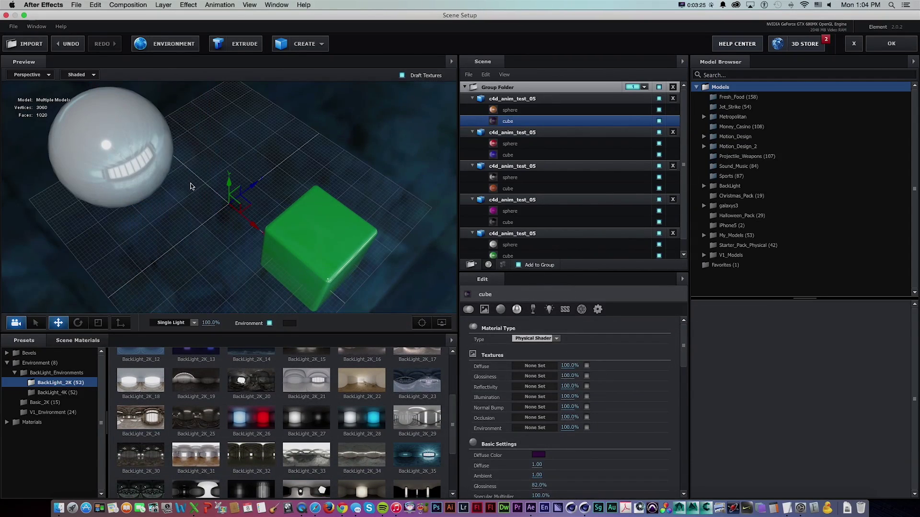
left_click(891, 44)
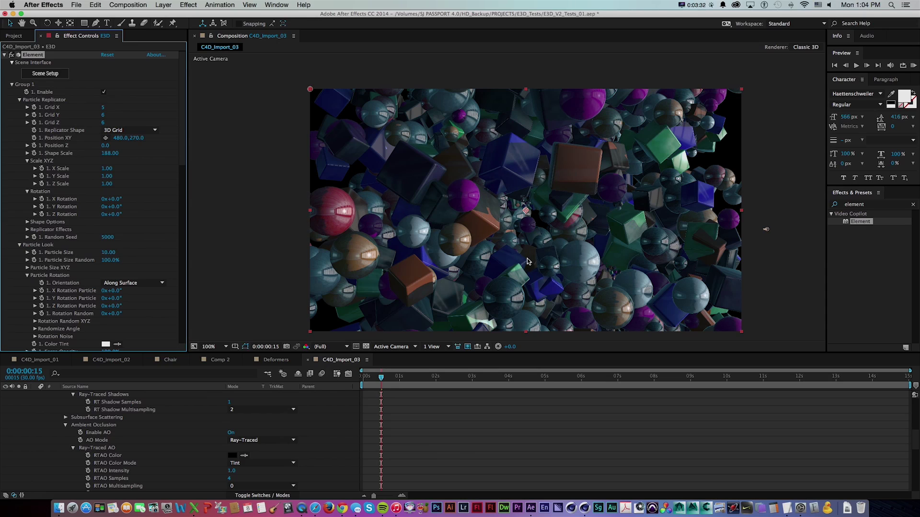
Step: Compare the render with ray-traced shadows disabled and enabled, leaving the shadows on
left_click_drag(183, 122, 183, 295)
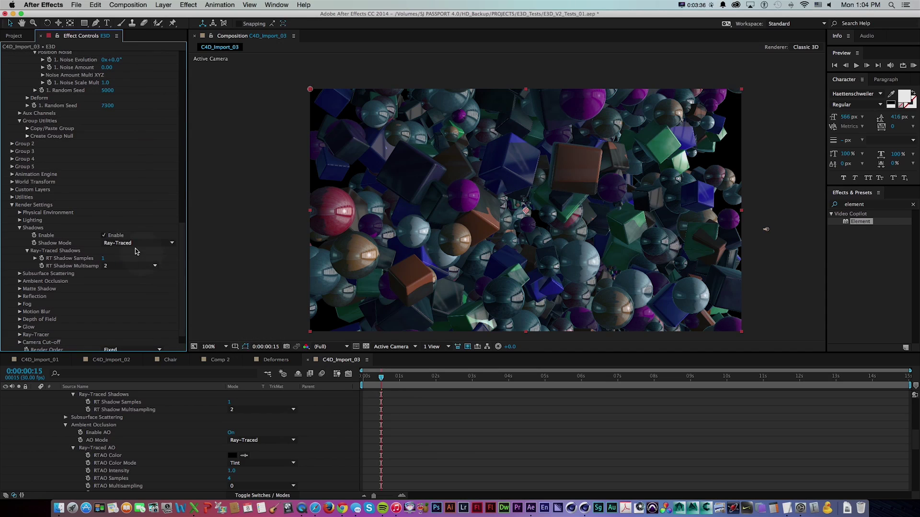
left_click(104, 236)
left_click(103, 236)
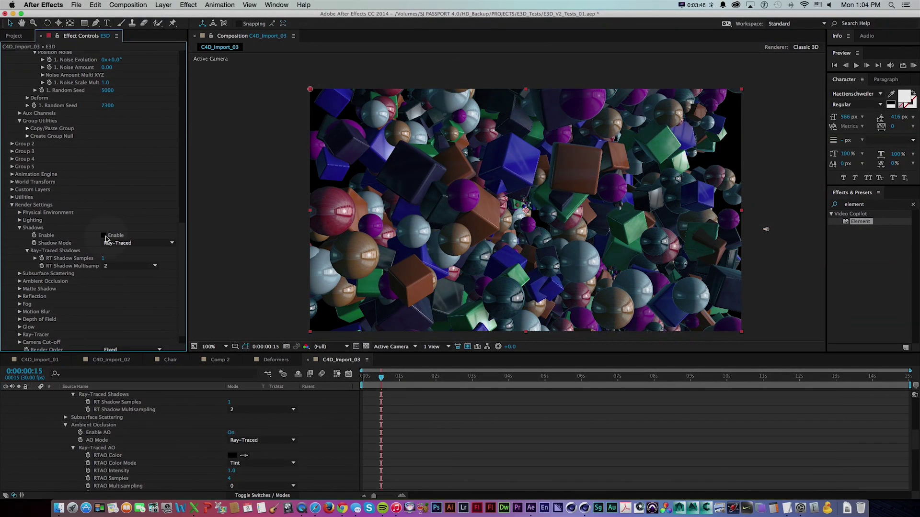
left_click(106, 236)
left_click(106, 236)
left_click(104, 236)
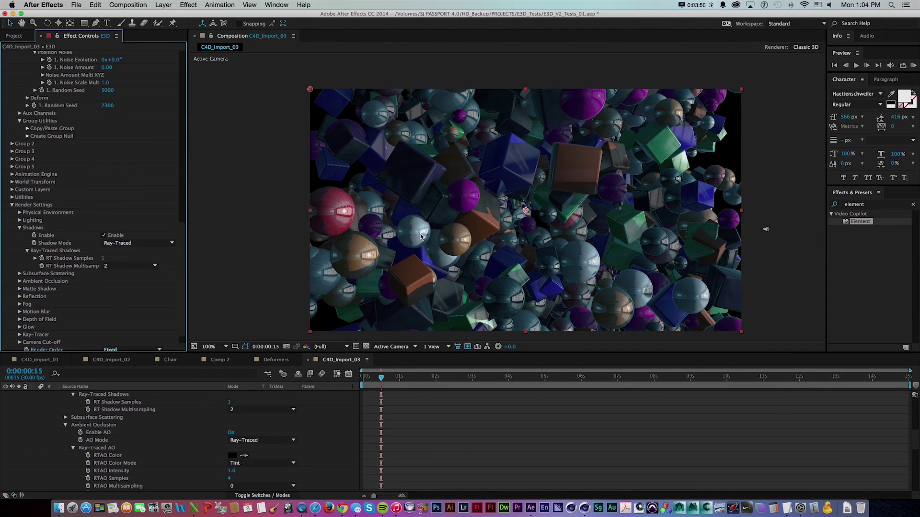
Step: Add a spot light with the pale yellow color FFF2AF
key("space")
left_click_drag(305, 125, 310, 123)
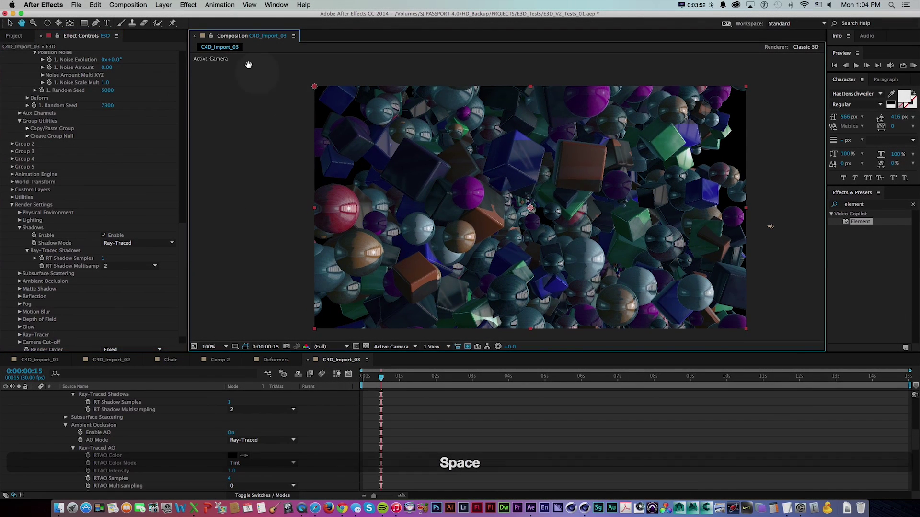
left_click(163, 5)
mouse_move(201, 15)
left_click(292, 35)
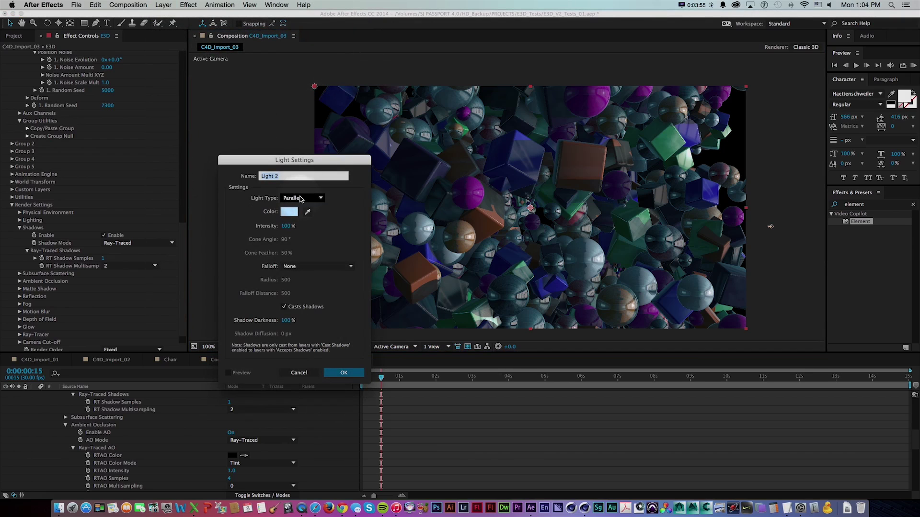
left_click(302, 198)
left_click(292, 215)
left_click(289, 211)
left_click(340, 325)
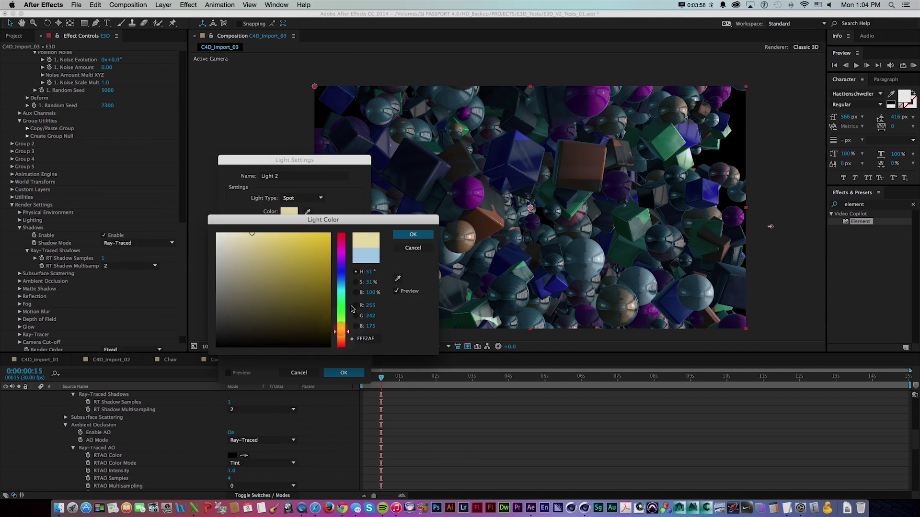
left_click(413, 235)
left_click(354, 376)
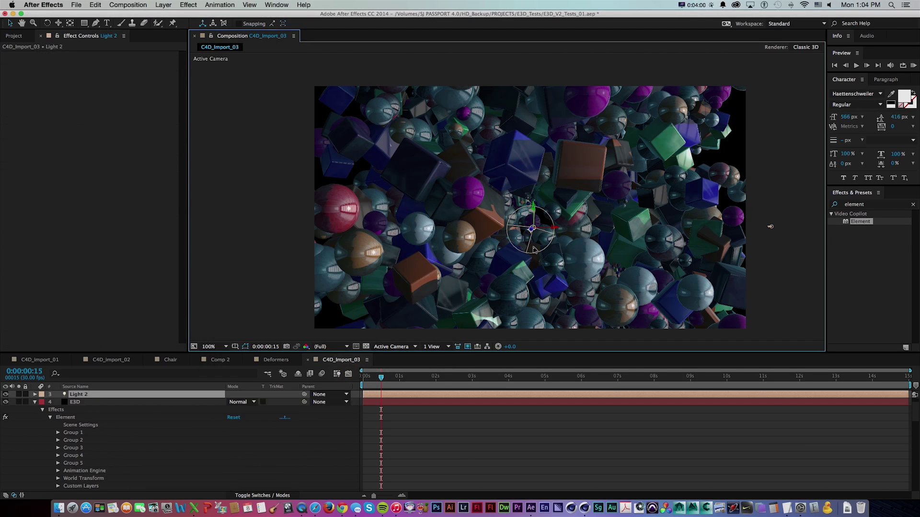
Step: Place Light 2 beyond the left side of the objects aiming at their middle, and set its intensity to 119%
left_click_drag(235, 225, 190, 225)
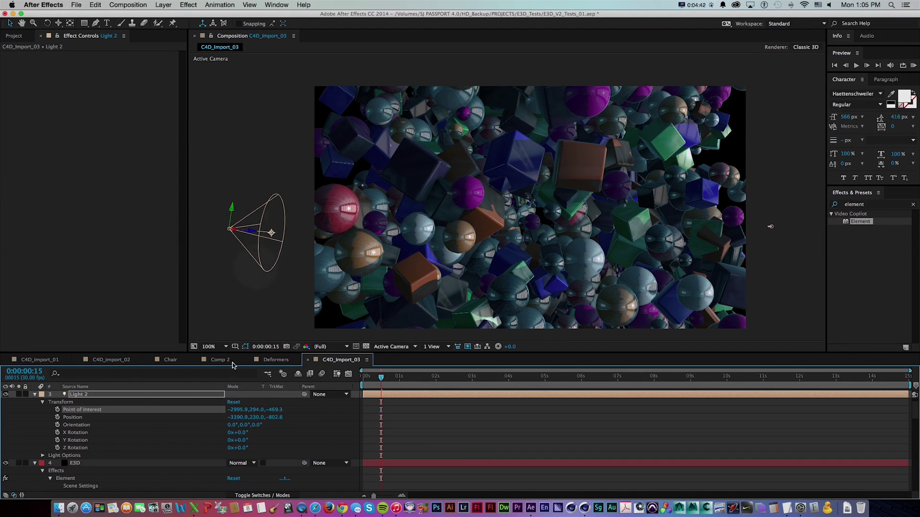
left_click_drag(273, 233, 506, 260)
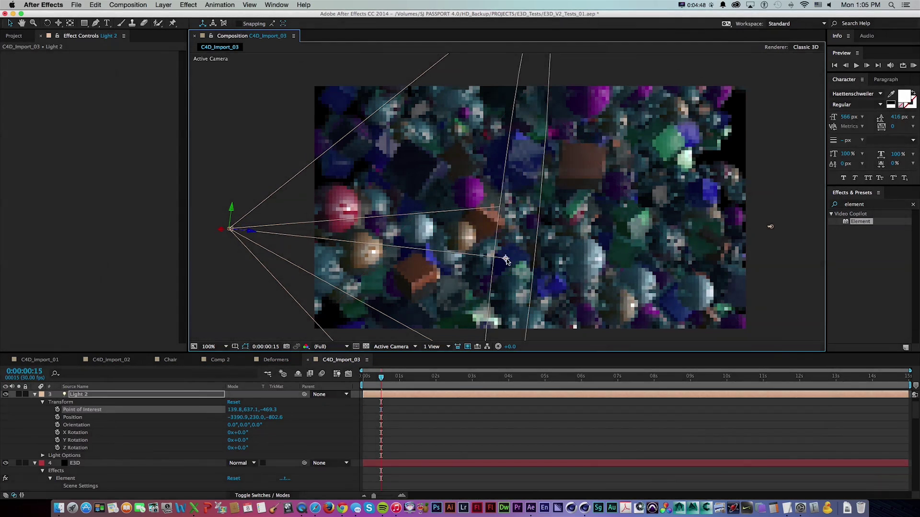
key("t")
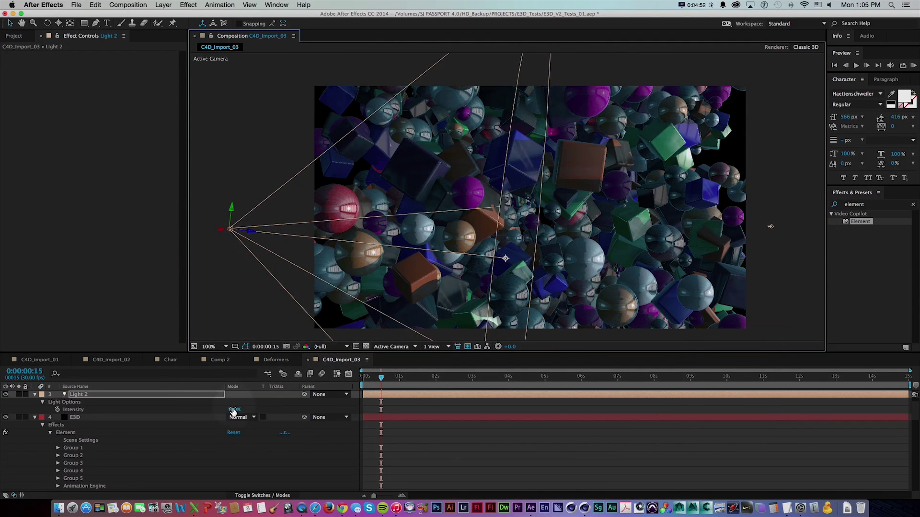
left_click_drag(234, 412, 254, 411)
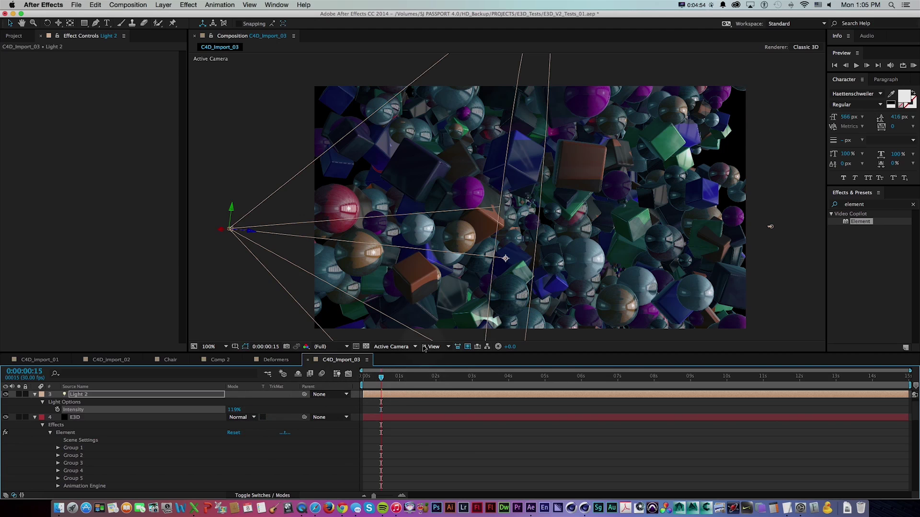
Step: Switch to the Top view and move Light 2's point of interest onto the composition's layer area
left_click(401, 349)
left_click(390, 364)
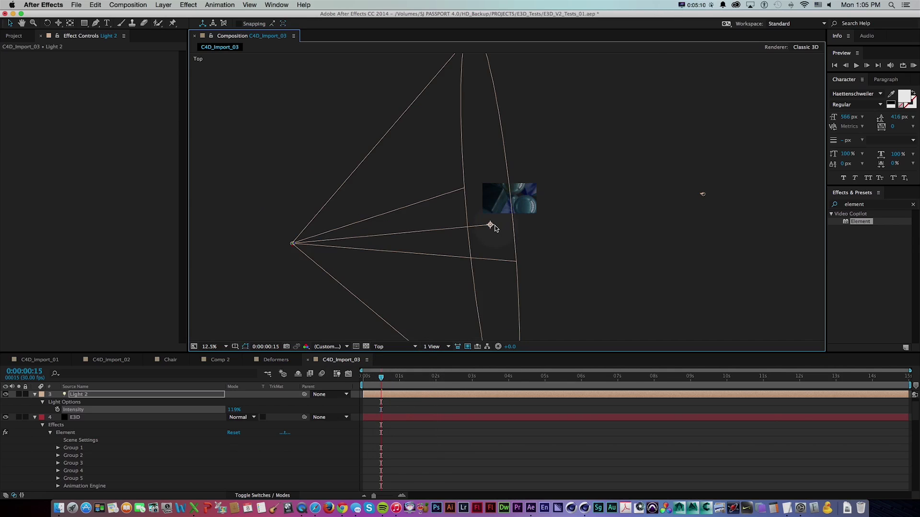
left_click_drag(491, 211, 488, 203)
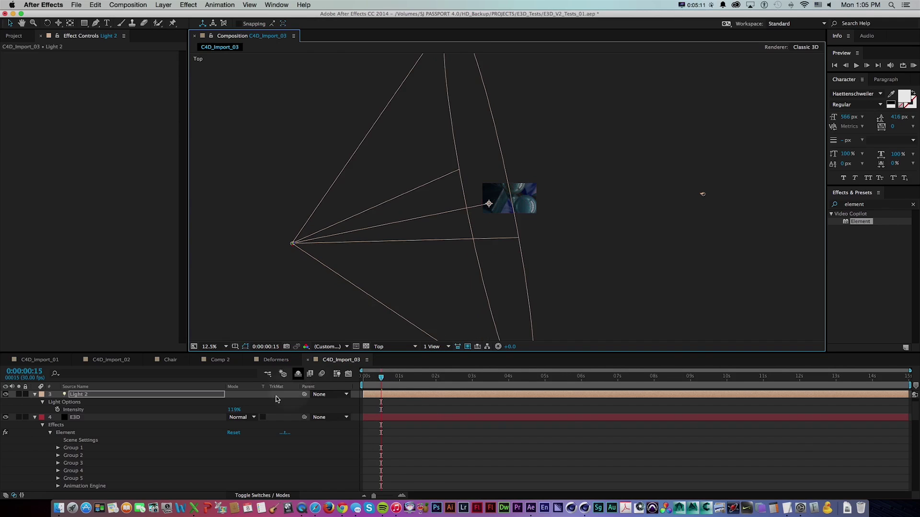
Step: Return to the Camera 1 view and compare the render with Light 2 hidden and shown, leaving the light on
left_click(381, 343)
left_click(485, 342)
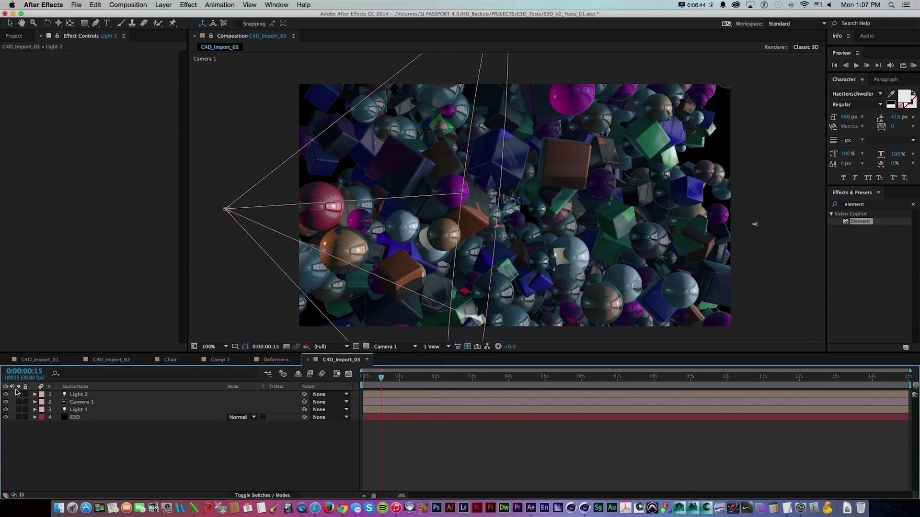
left_click(6, 394)
left_click(5, 395)
left_click(6, 395)
left_click(5, 395)
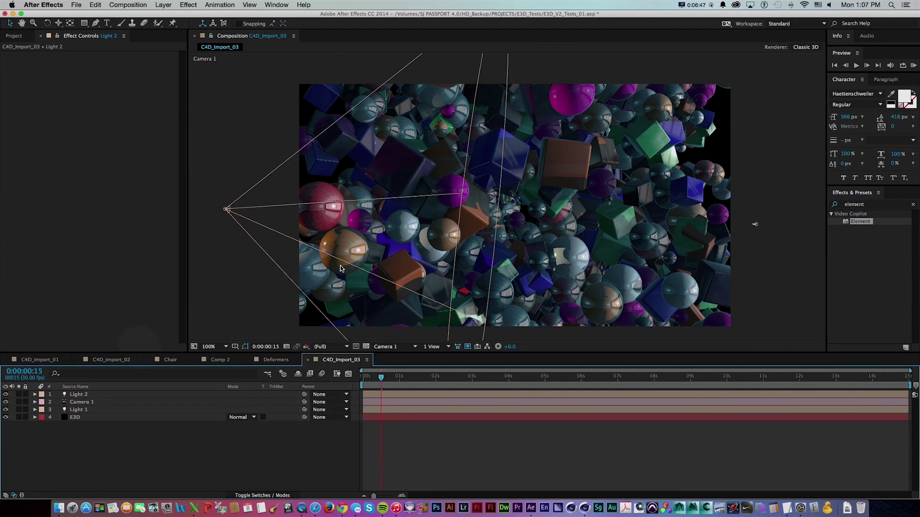
Step: Move Light 2 back along the Z axis to a Z position of -3234.9
left_click(109, 394)
key("t")
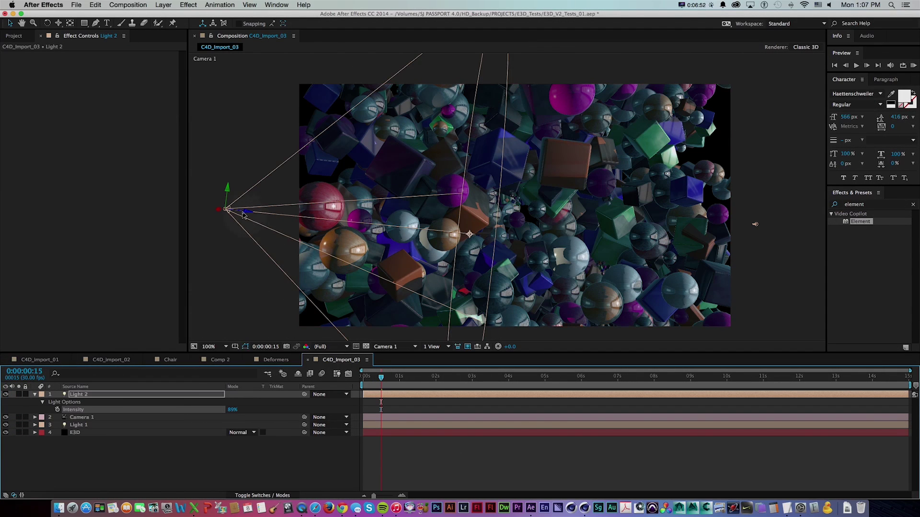
key("p")
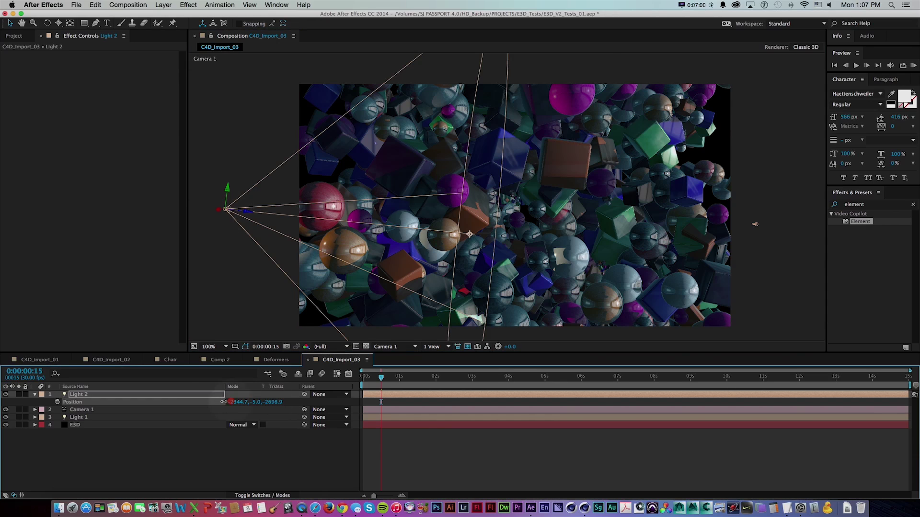
left_click_drag(104, 402, 83, 401)
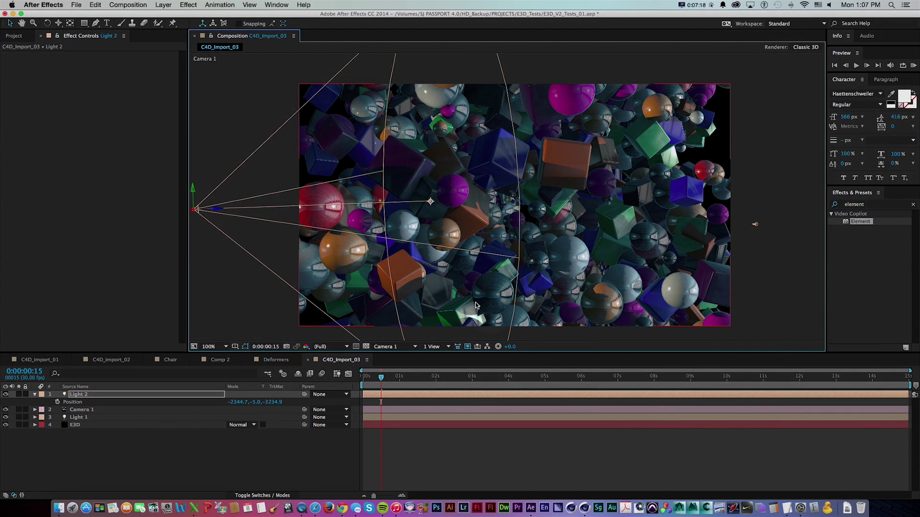
left_click(150, 431)
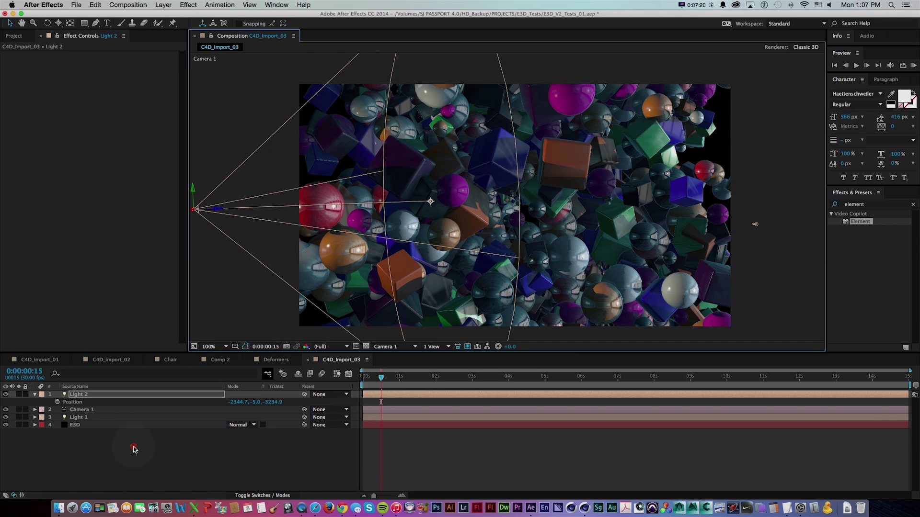
Step: Switch to Cinema 4D and scrub the sphere and cube animation to about frame 78 to review their motion
key("super+Tab")
key("super+shift+Tab")
key("super+Tab")
key("super+Tab")
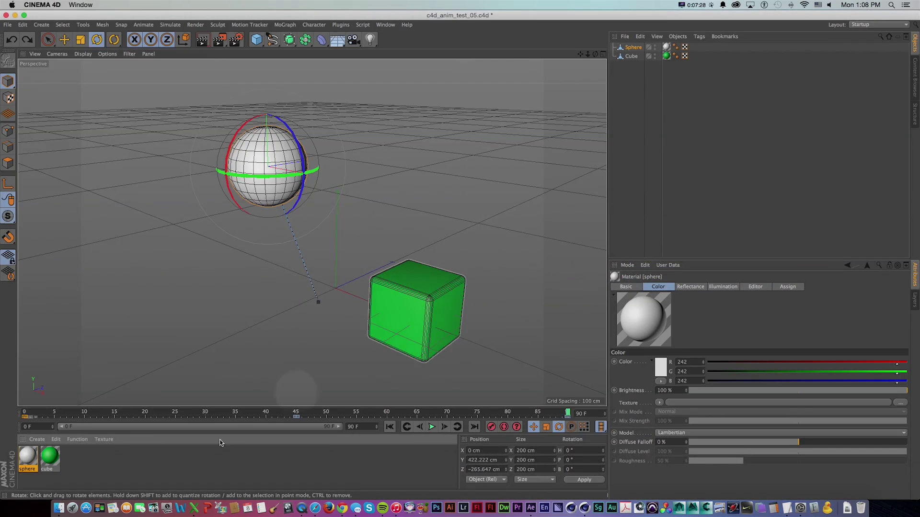
left_click_drag(30, 415, 502, 415)
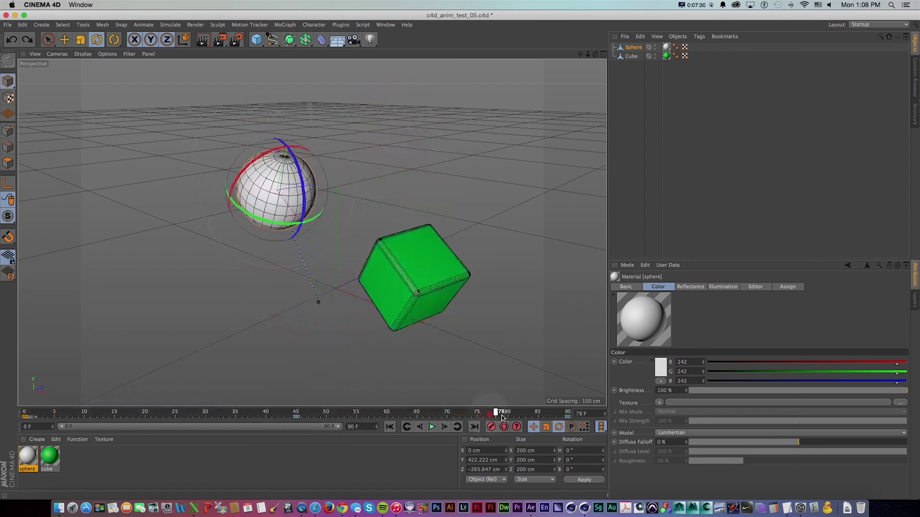
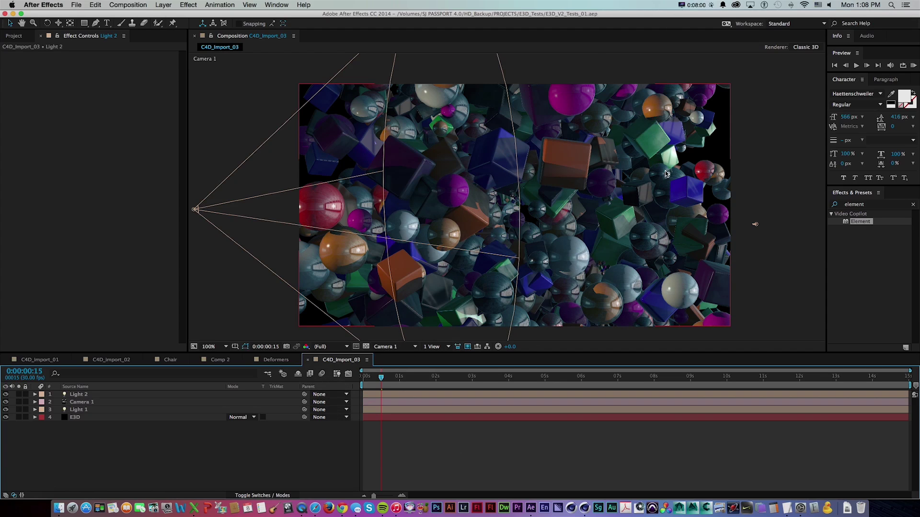
Step: Move the Camera 1 layer to the top of the layer stack and reveal its camera options
left_click_drag(71, 402, 90, 397)
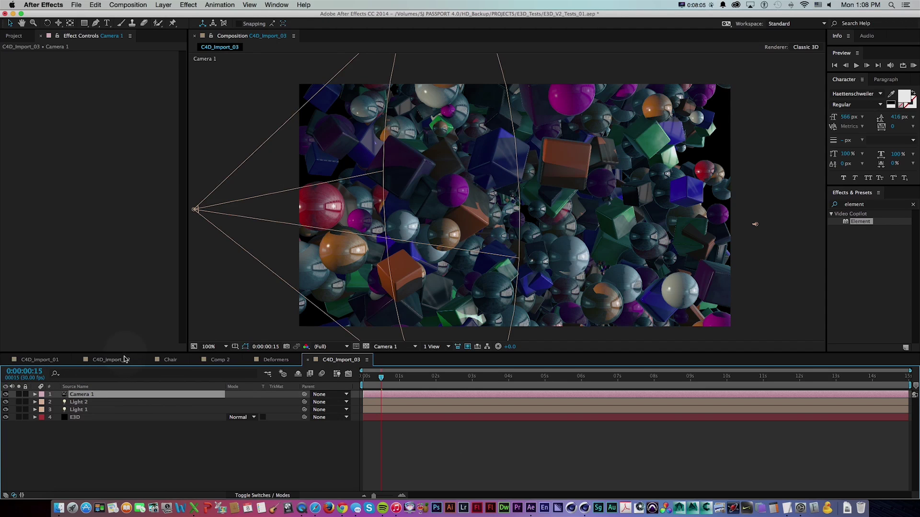
key("a")
key("a")
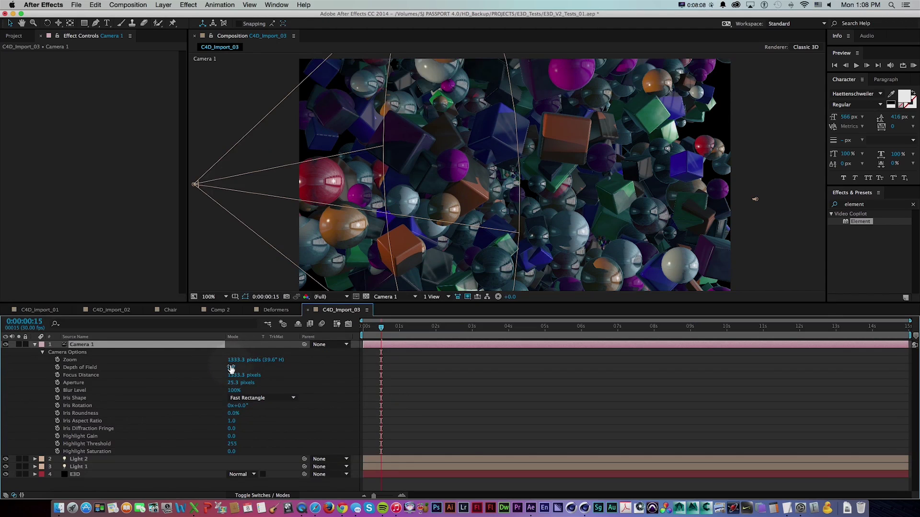
Step: Turn on Camera 1's depth of field and set its aperture to 50 pixels
left_click(230, 368)
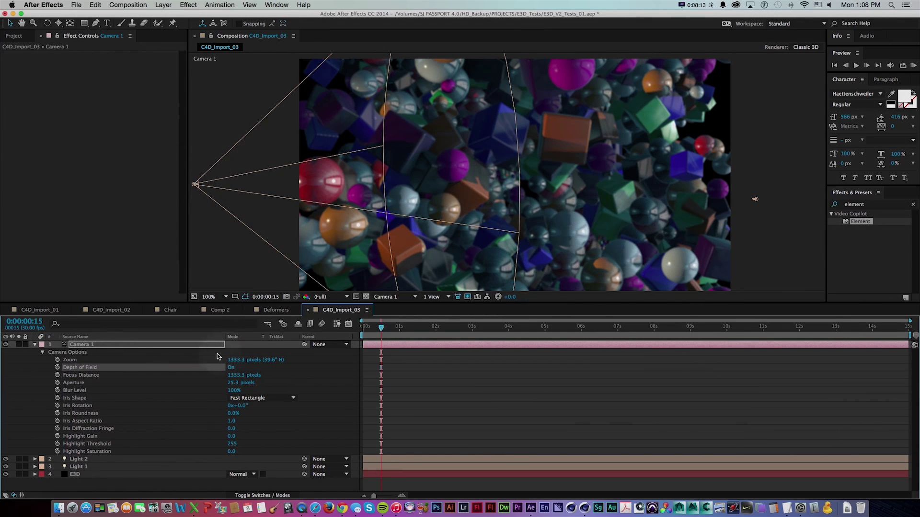
left_click(235, 382)
type("50")
key("Return")
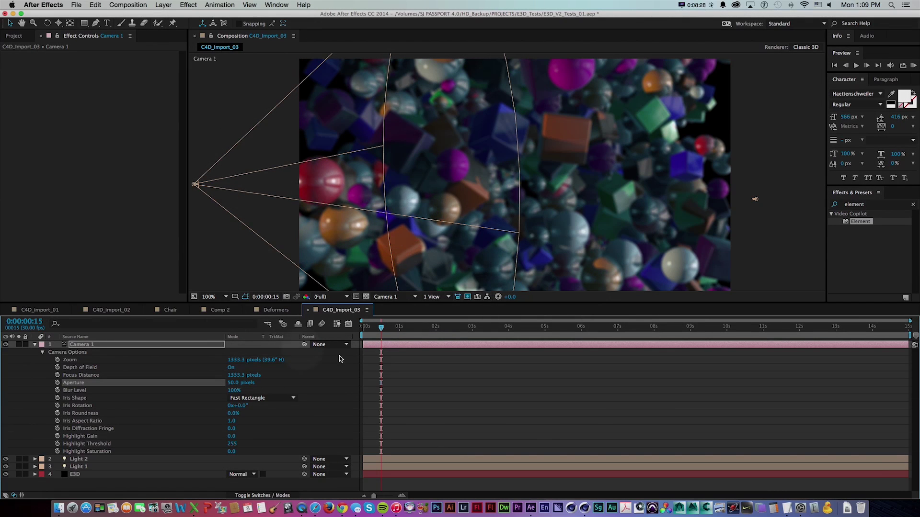
Step: Set the Element output on the E3D layer to show the Focus pass
left_click(77, 474)
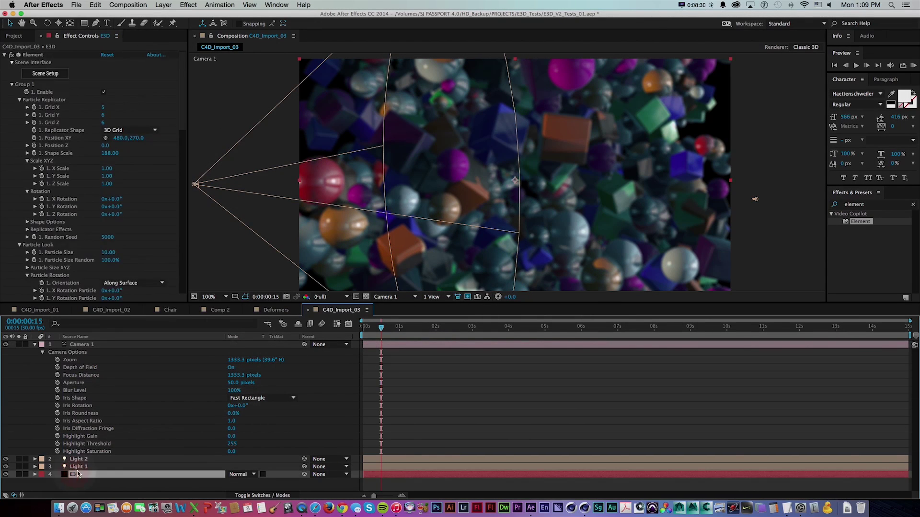
left_click_drag(179, 304, 179, 318)
left_click_drag(183, 122, 181, 306)
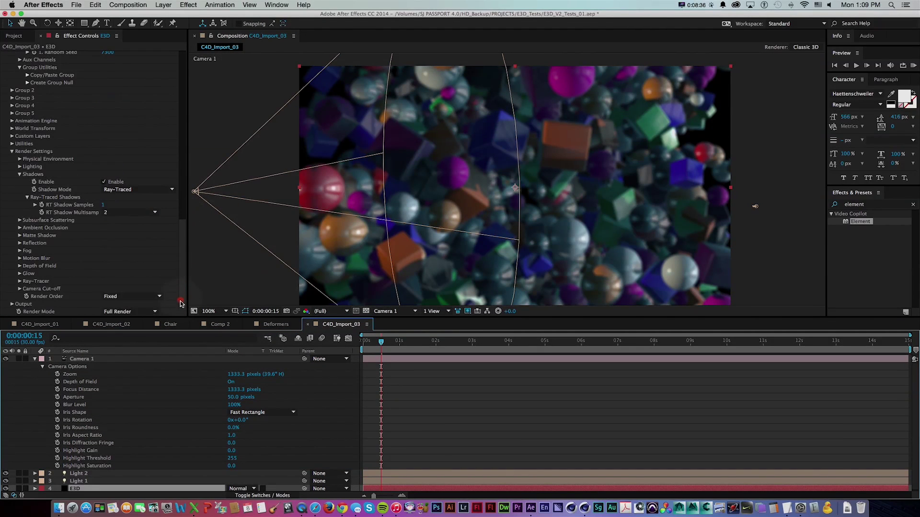
left_click(12, 304)
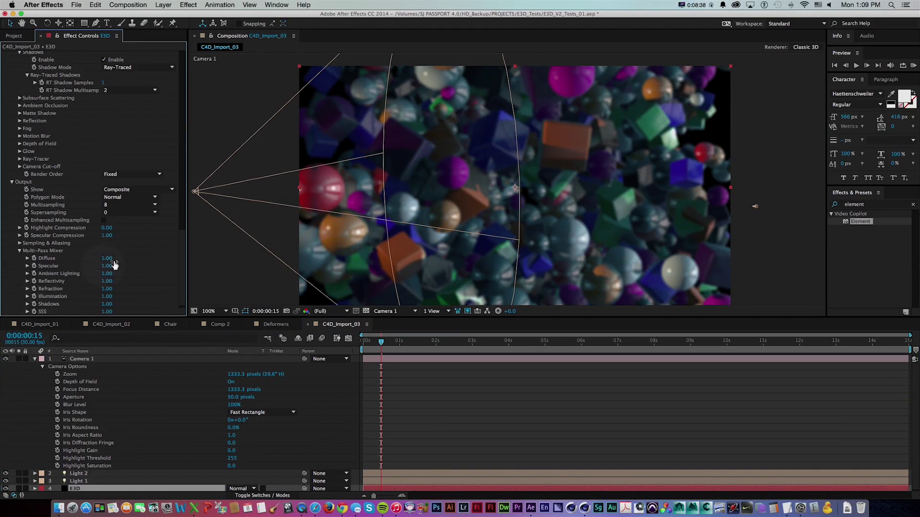
left_click(115, 190)
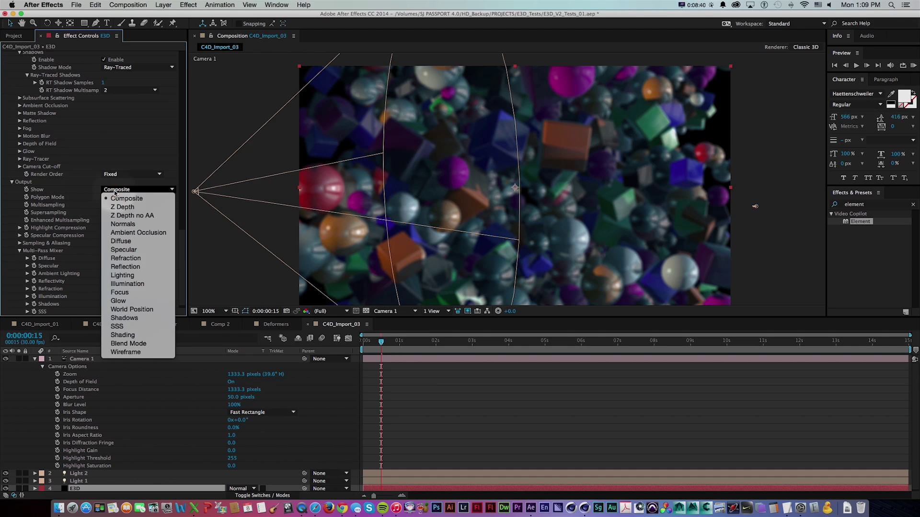
left_click(129, 291)
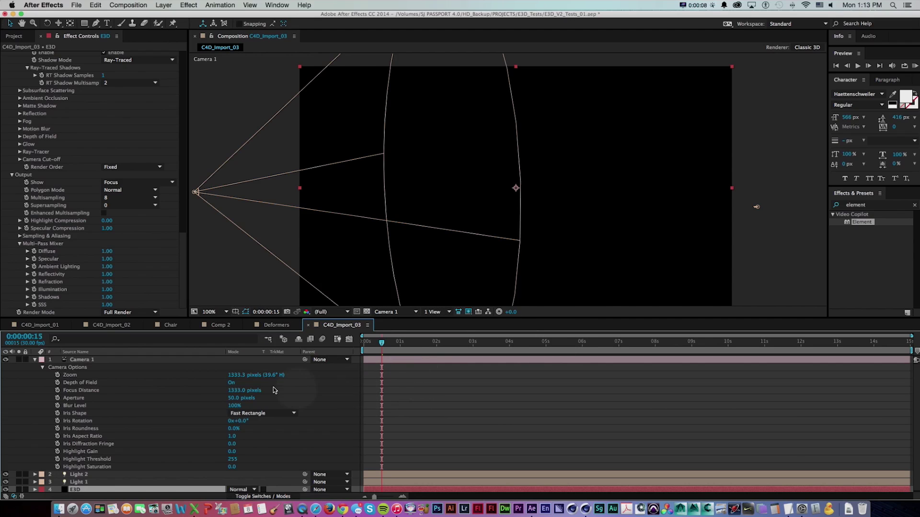
Step: Set Camera 1's focus distance to 5000 pixels
left_click_drag(259, 391, 454, 391)
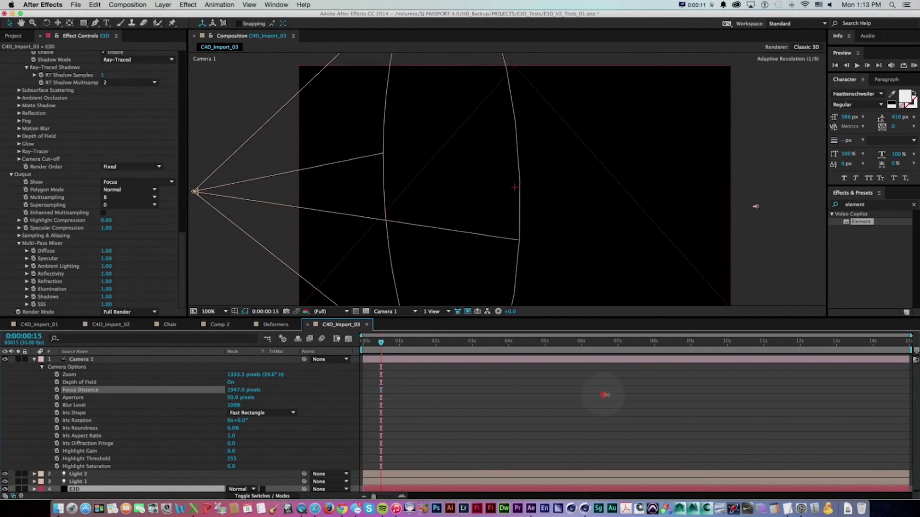
left_click_drag(231, 390, 360, 392, "shift")
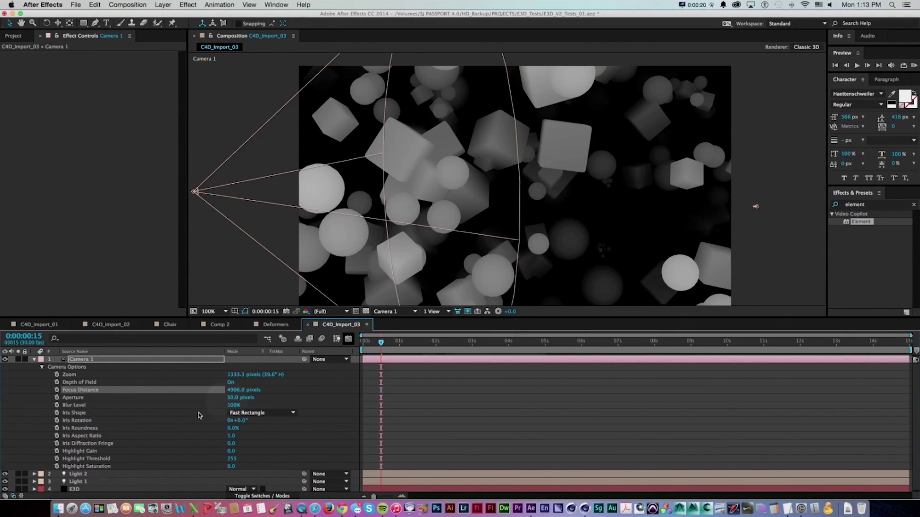
left_click(230, 391)
type("5000")
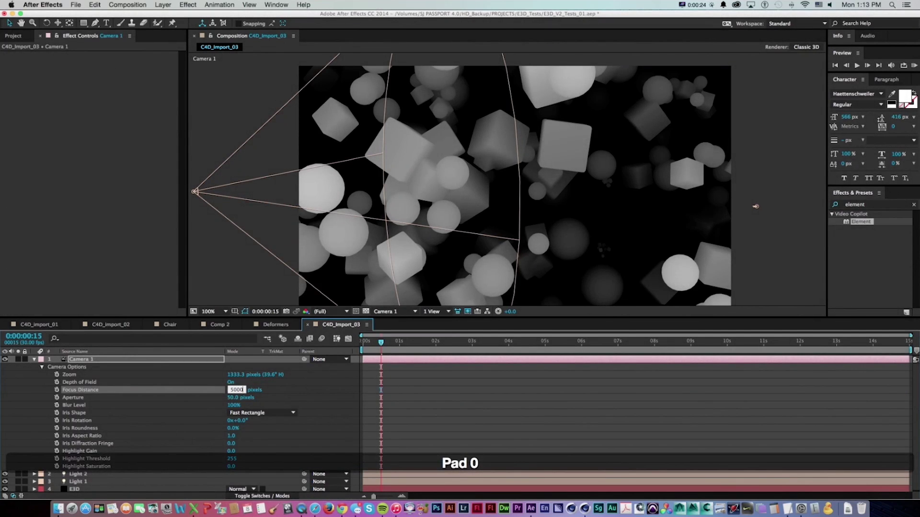
key("Return")
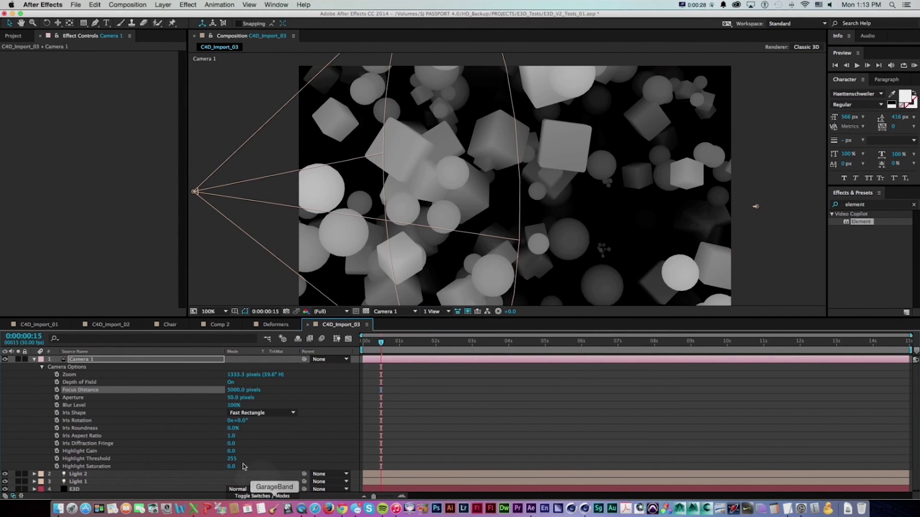
Step: Set the Element output on the E3D layer back to the Composite view
left_click(95, 489)
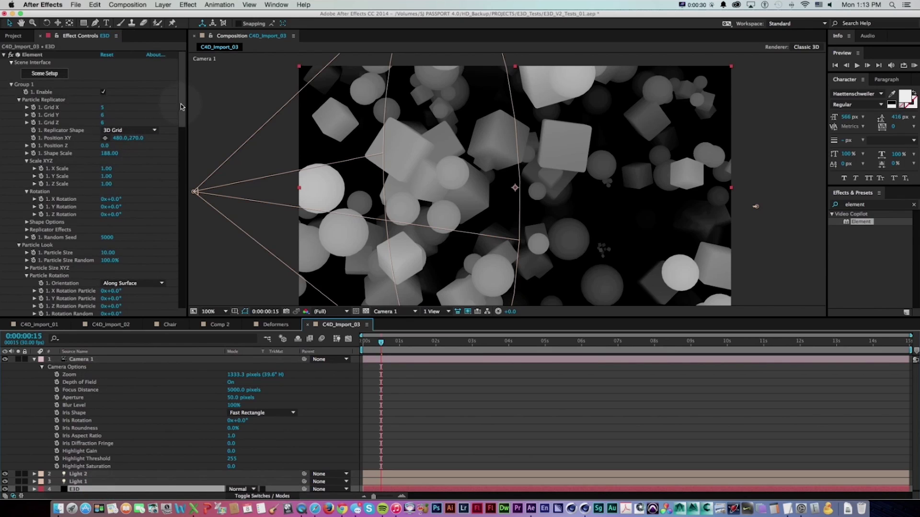
left_click_drag(183, 111, 182, 292)
left_click(118, 182)
left_click(118, 182)
left_click(122, 192)
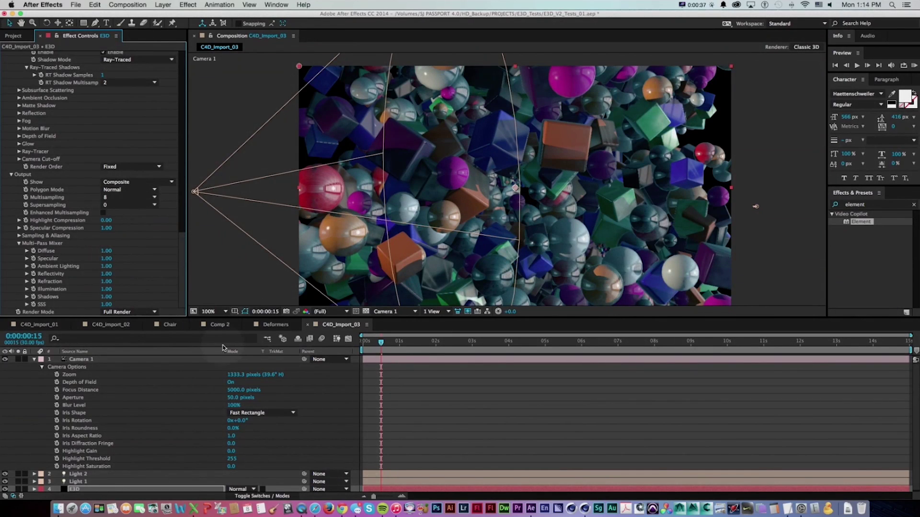
Step: Set Camera 1's aperture to 200 pixels
left_click(230, 397)
type("100")
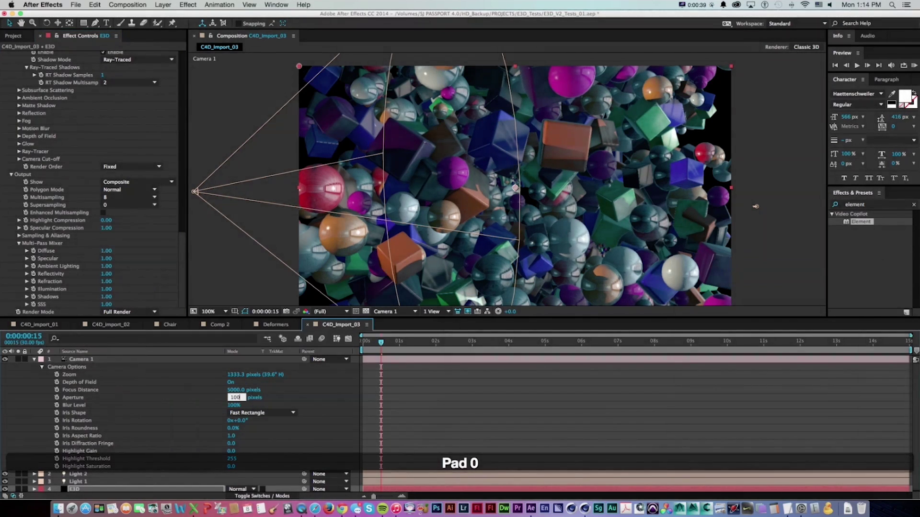
type("0")
key("BackSpace")
key("Return")
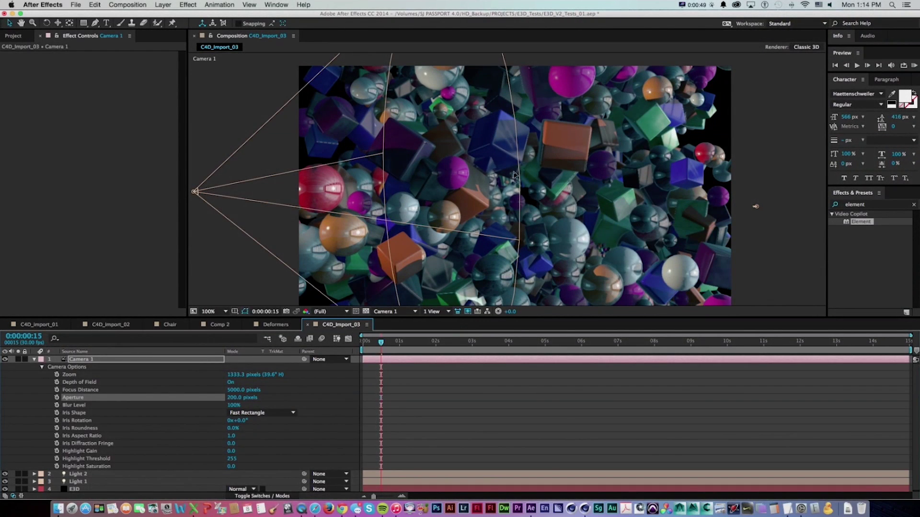
Step: Collapse Camera 1's properties and add an adjustment layer directly above Light 2
left_click(77, 488)
left_click(420, 379)
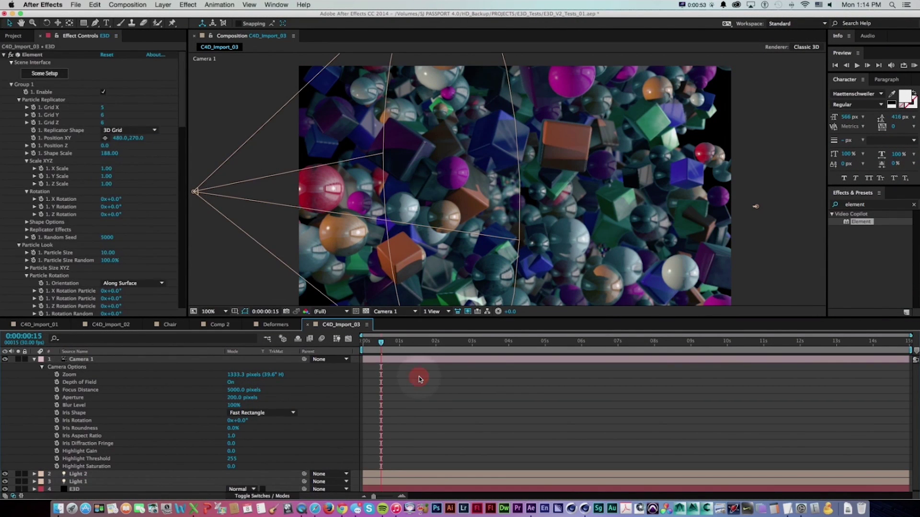
left_click(34, 359)
left_click(87, 384)
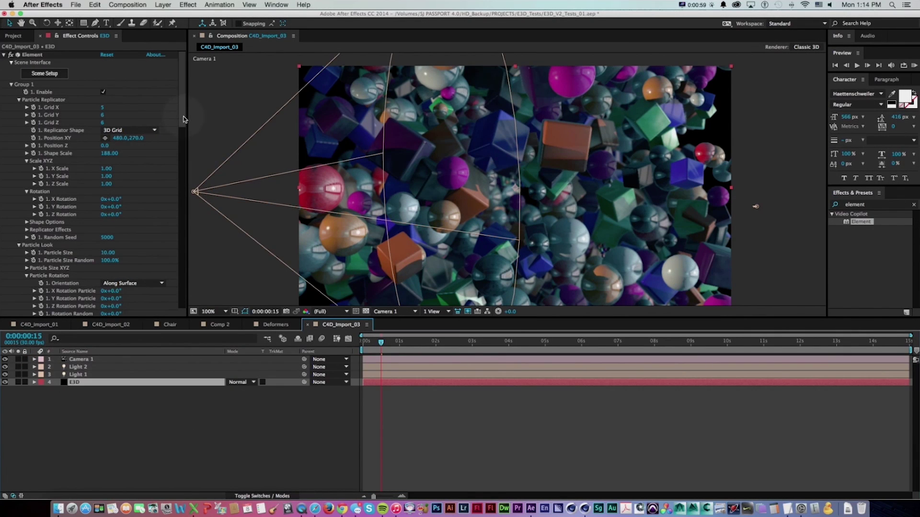
left_click(90, 367)
left_click(163, 5)
mouse_move(168, 15)
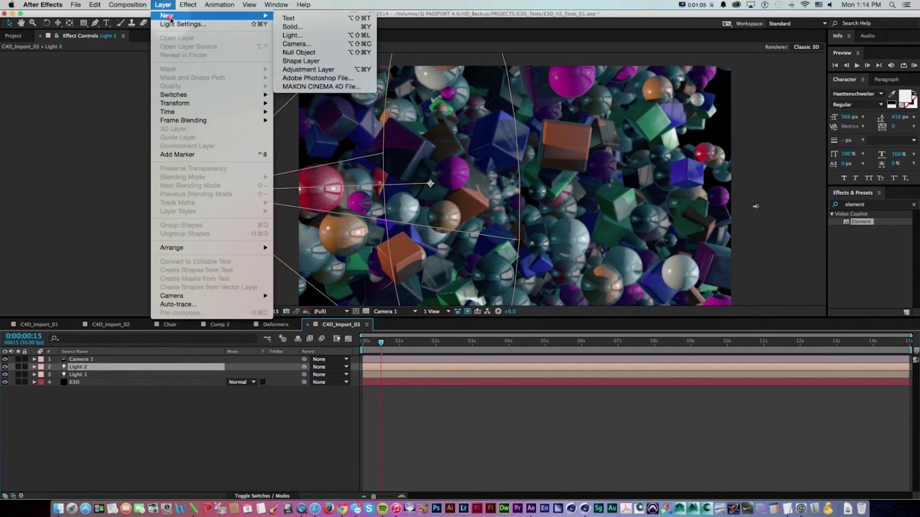
left_click(294, 69)
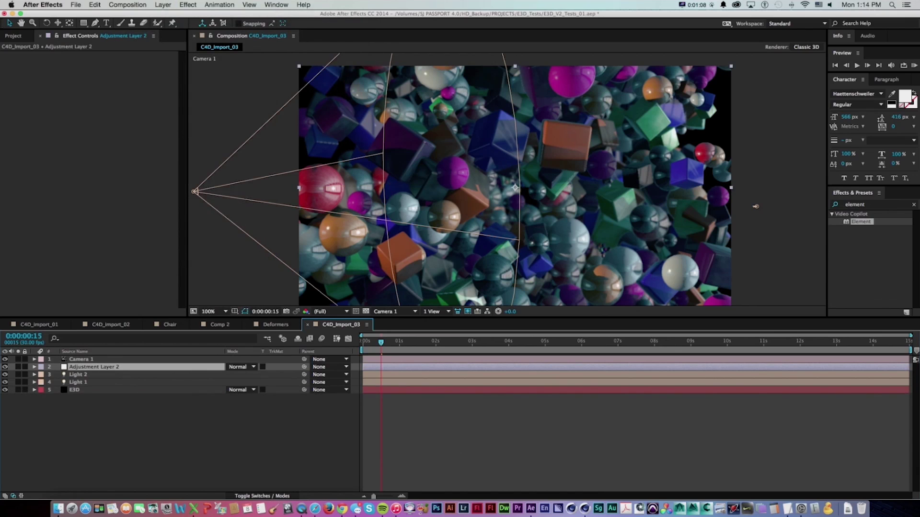
Step: Search the effects for "curves" and apply the Curves color correction to the adjustment layer
left_click(869, 204)
type("curves")
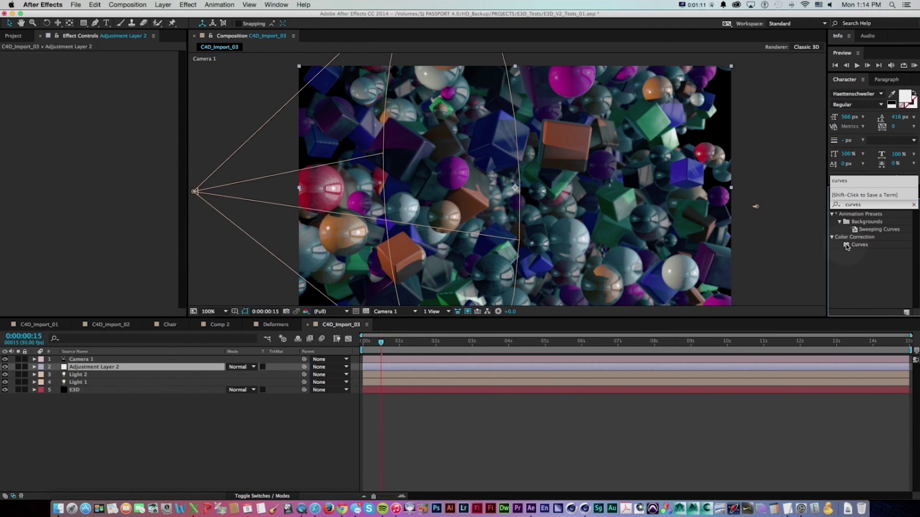
left_click_drag(847, 245, 108, 368)
Step: Shape the RGB curve into a gentle contrast curve with a slightly lowered shadow point and a raised highlight point
left_click_drag(58, 164, 61, 169)
left_click_drag(90, 136, 87, 129)
left_click_drag(61, 169, 60, 163)
left_click_drag(87, 130, 85, 123)
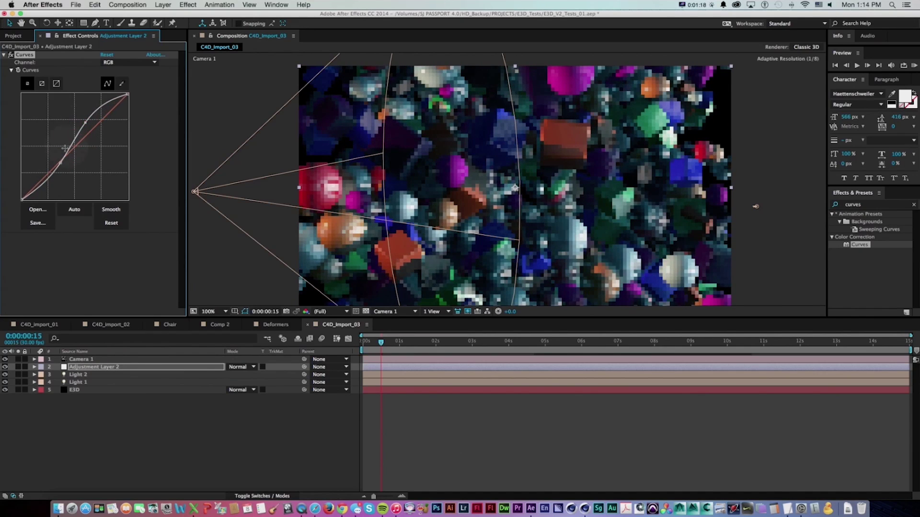
left_click_drag(61, 161, 63, 158)
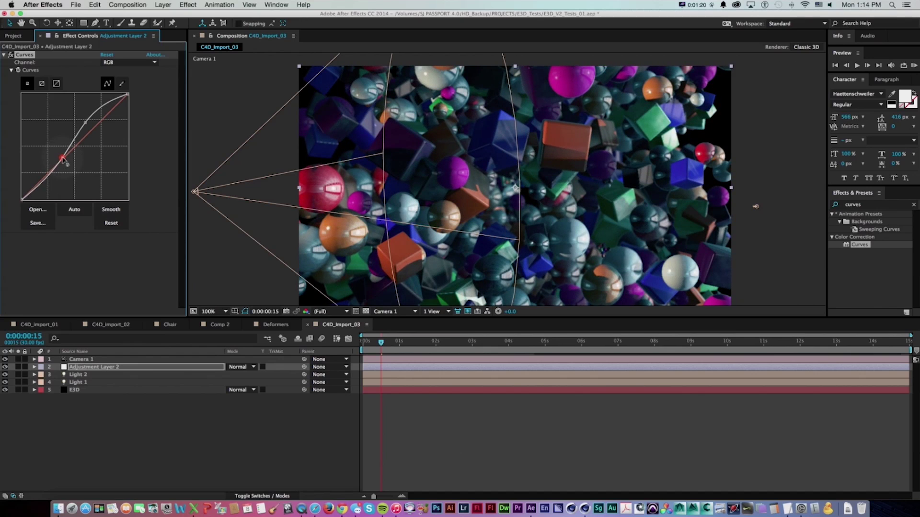
Step: Raise the midtones of the Red channel slightly in the adjustment layer's Curves effect
left_click(127, 62)
left_click(113, 72)
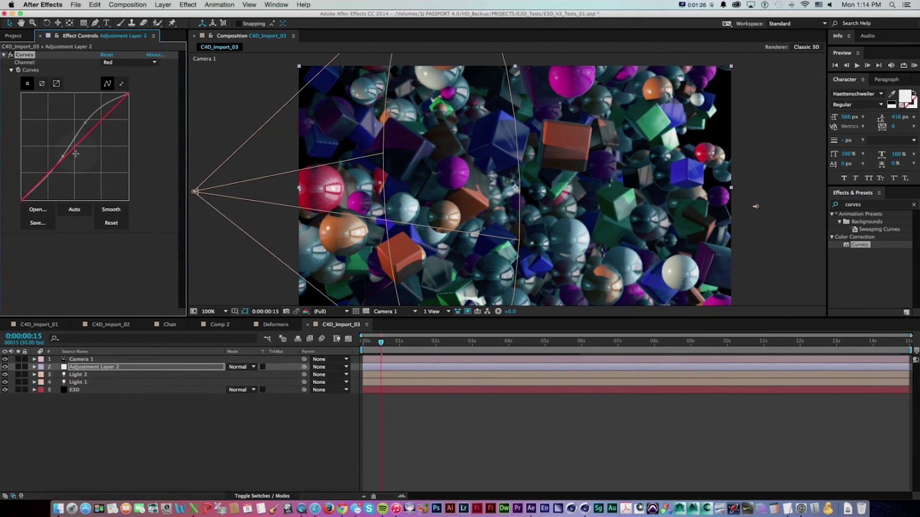
left_click_drag(68, 153, 68, 142)
left_click(118, 64)
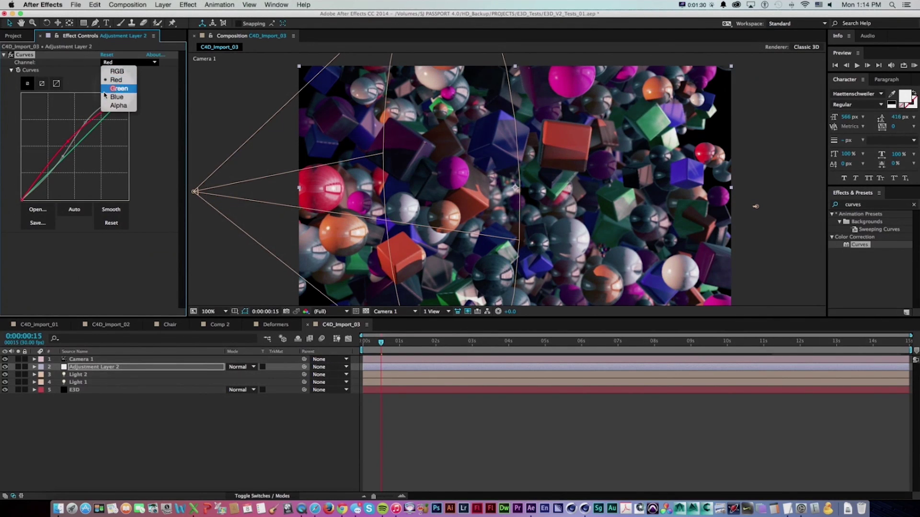
left_click(43, 119)
Step: Select the E3D layer, scrub through the C4D_Import_03 animation and compare it with the grid-to-single-model transition in C4D_Import_01
left_click(90, 382)
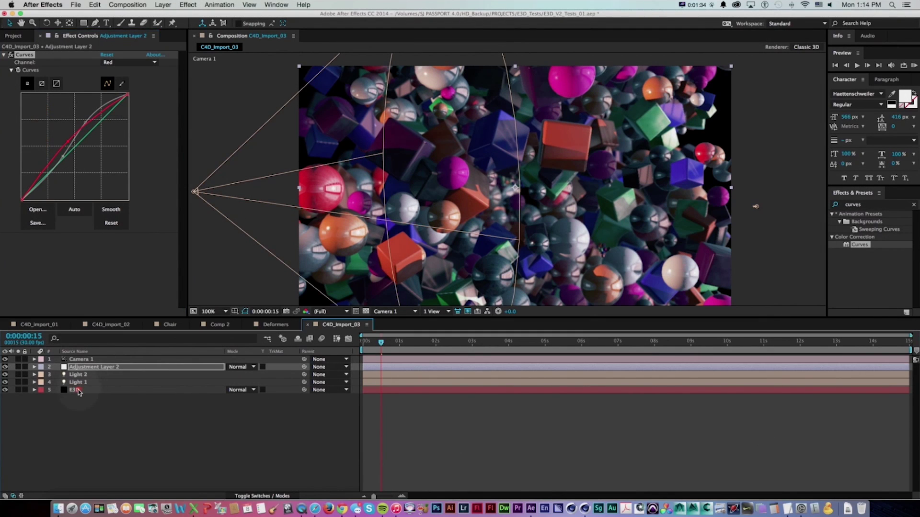
left_click(78, 390)
left_click_drag(182, 115, 186, 48)
left_click_drag(382, 343, 402, 345)
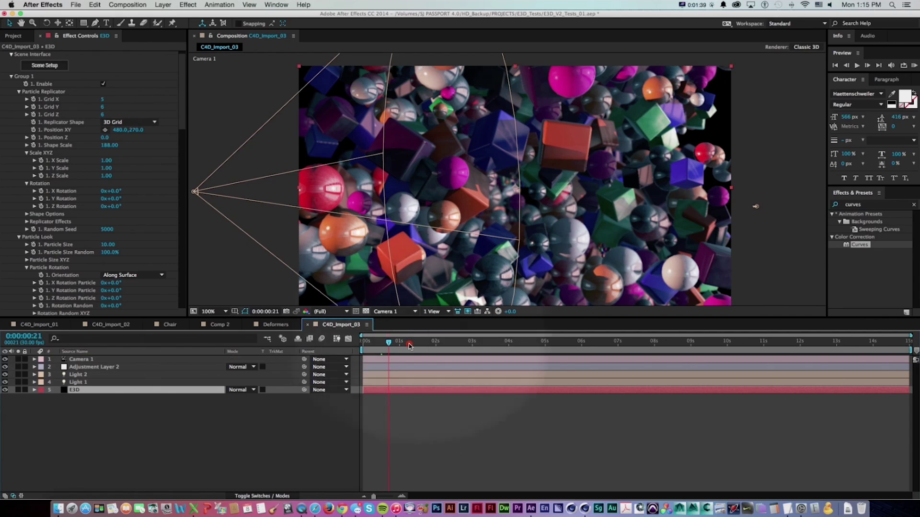
left_click(414, 343)
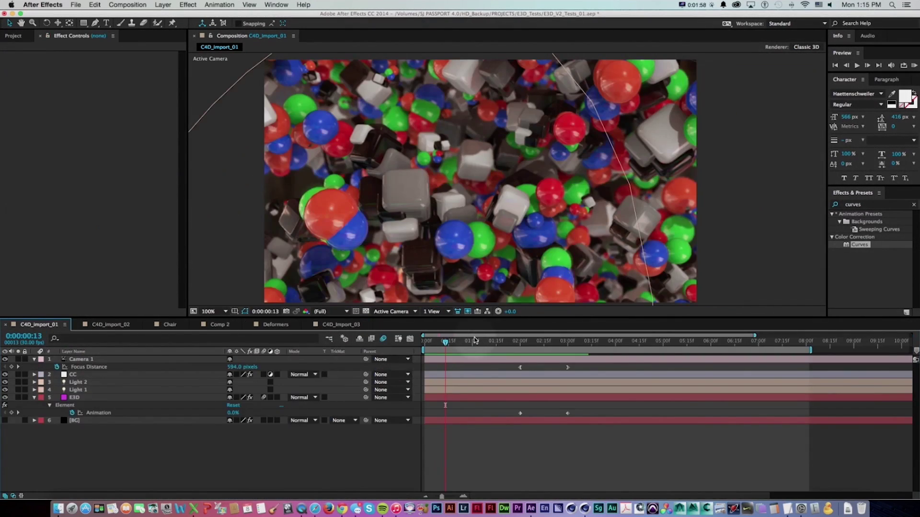
left_click_drag(474, 340, 596, 343)
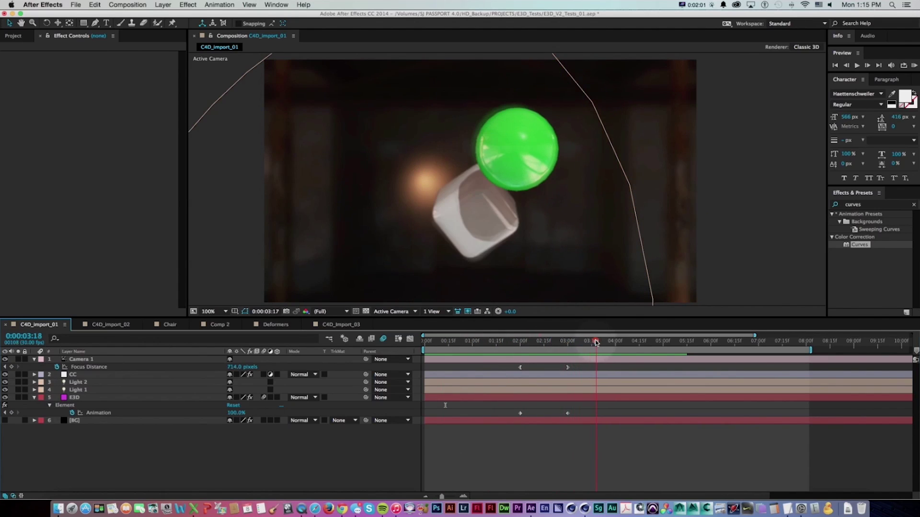
left_click(332, 324)
Step: In Element's Scene Setup, duplicate the lowest c4d_anim_test_05 model and move the copy out of the Group Folder
left_click(51, 76)
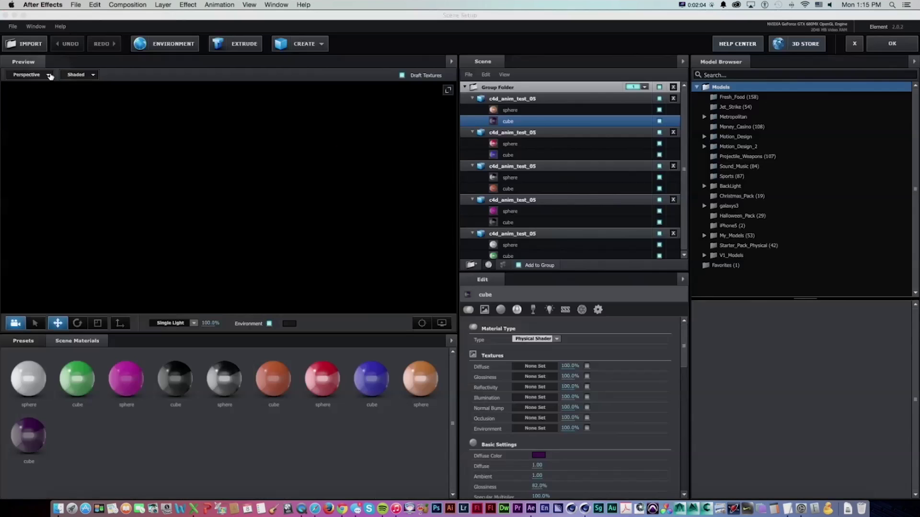
left_click_drag(577, 272, 577, 330)
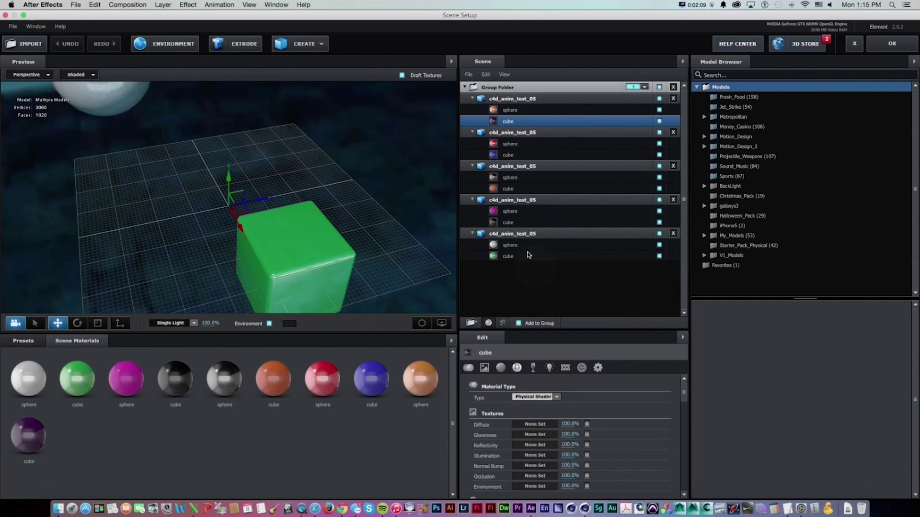
left_click(507, 234)
right_click(529, 234)
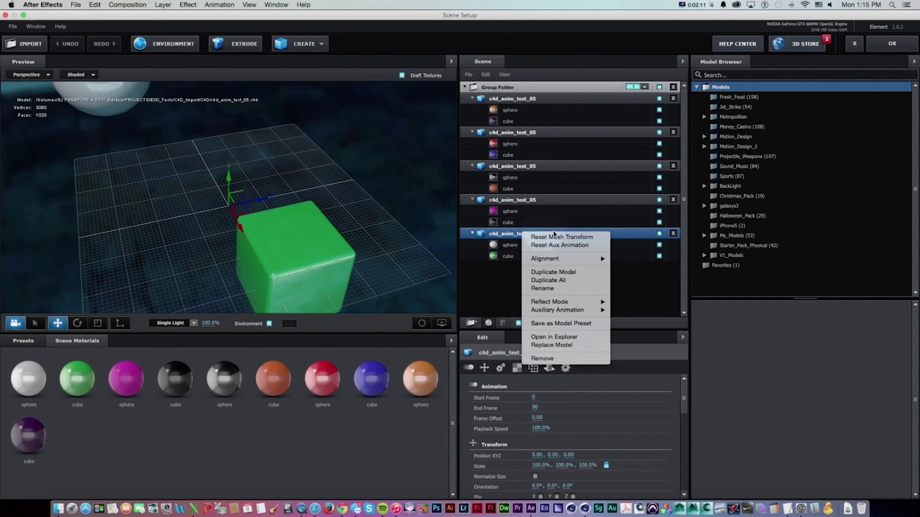
left_click(565, 273)
mouse_move(493, 301)
left_mouse_down()
mouse_move(492, 311)
mouse_move(501, 304)
left_mouse_up()
Step: Assign the separate c4d_anim_test_05 copy to group 2 and accept the scene setup
left_click(642, 269)
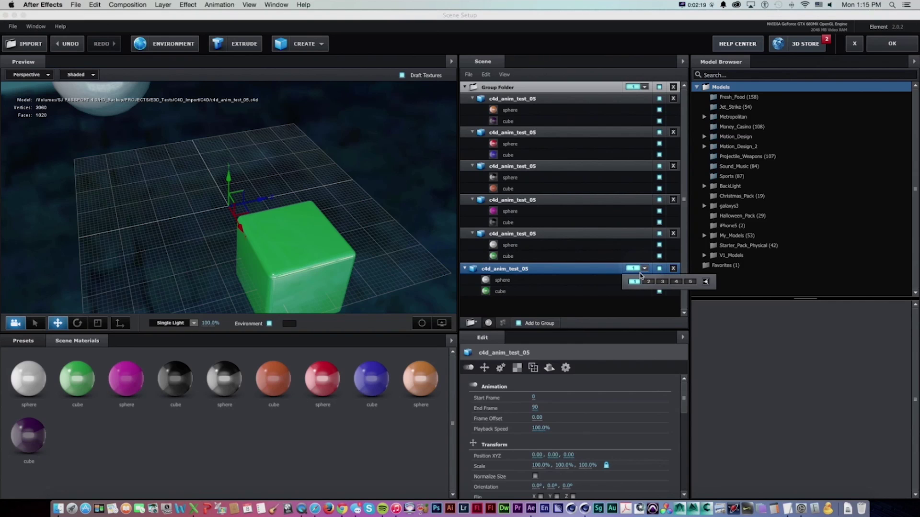
left_click(635, 282)
left_click(891, 43)
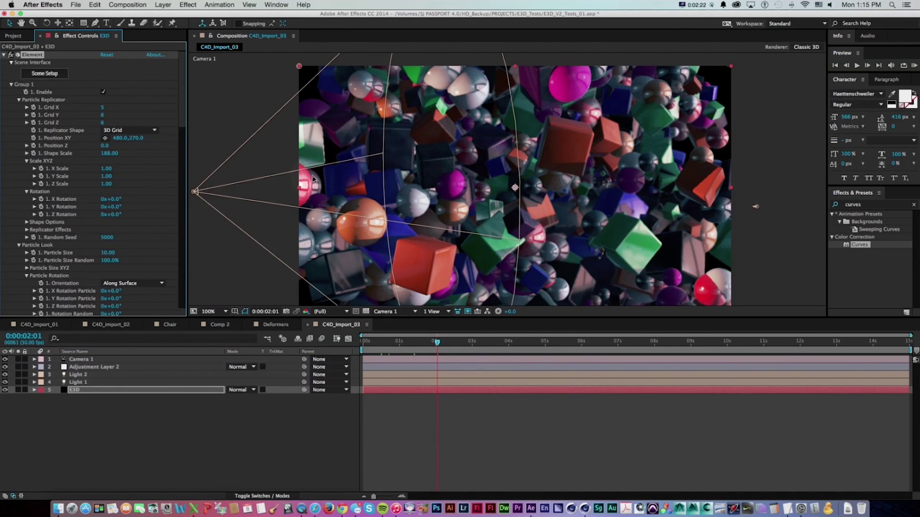
Step: Collapse the Group 1, Render Settings and Output sections of the Element effect and enable its Animation Engine
left_click(11, 84)
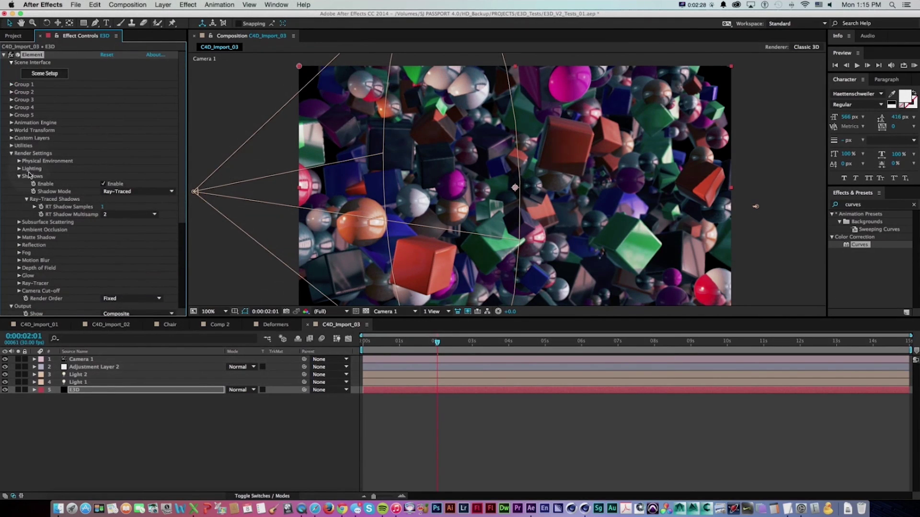
left_click(12, 153)
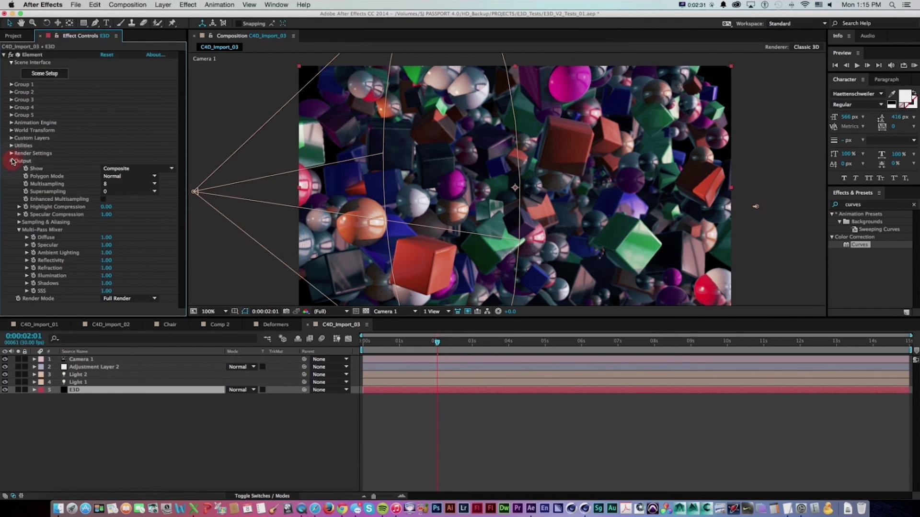
left_click(12, 160)
left_click(11, 123)
left_click(103, 131)
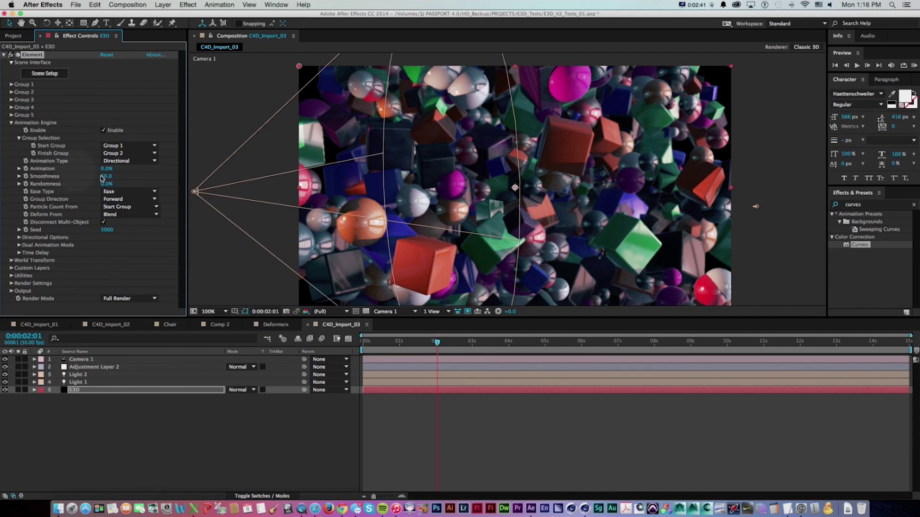
Step: Keyframe the Animation Engine's Animation value at 0% at 0:00:02:00 and 100% at 0:00:03:00
key("Page_Up")
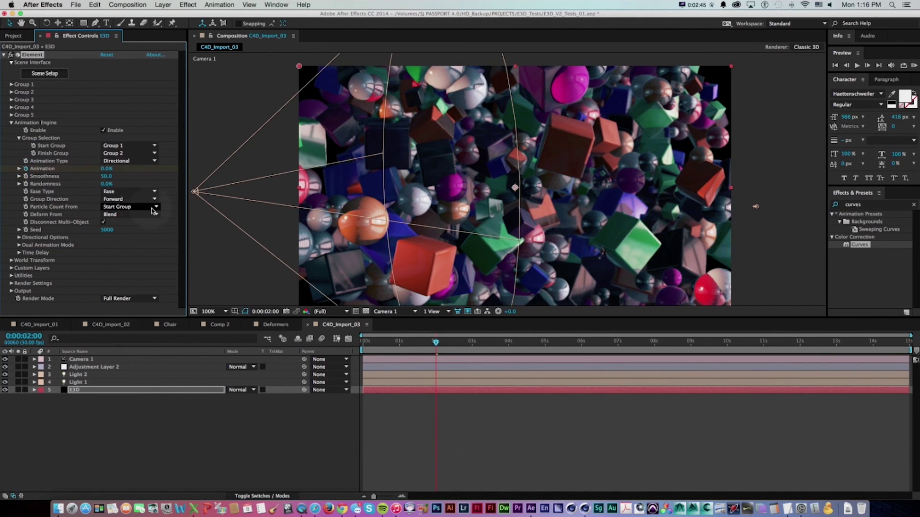
key("shift+Page_Down")
key("shift+Page_Down")
key("shift+Page_Down")
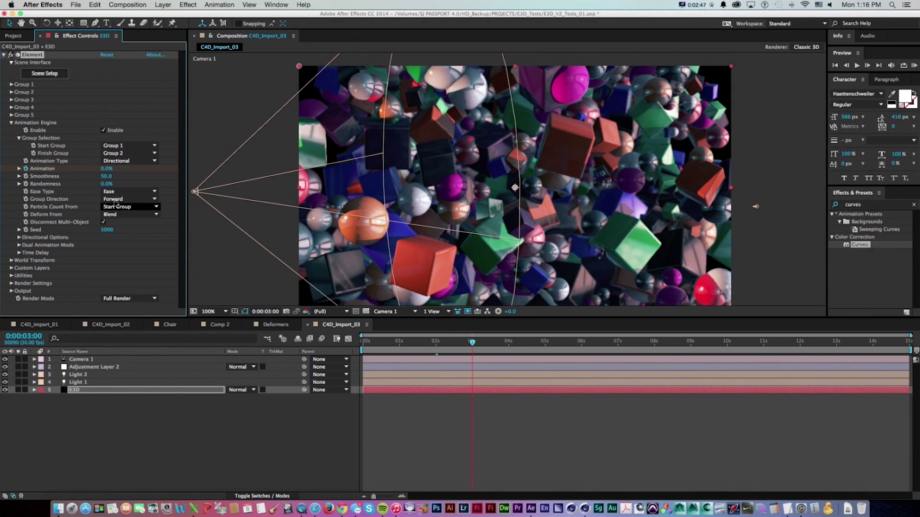
left_click(106, 169)
type("100")
key("Return")
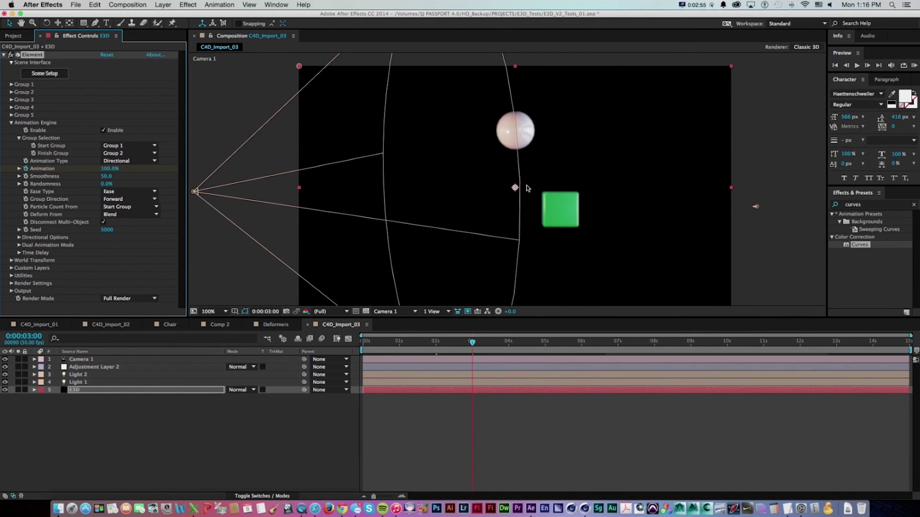
Step: Reveal the E3D layer's keyframes and scrub through the transition between two and three seconds
key("u")
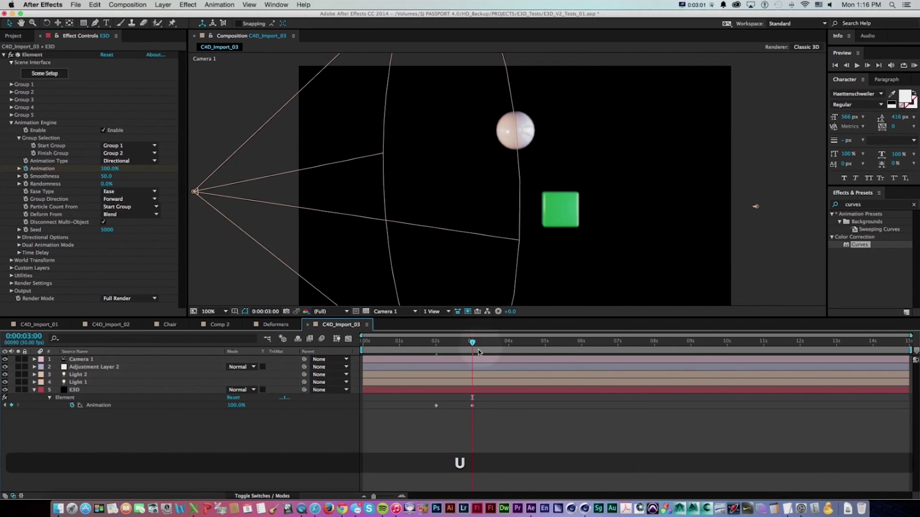
left_click(445, 343)
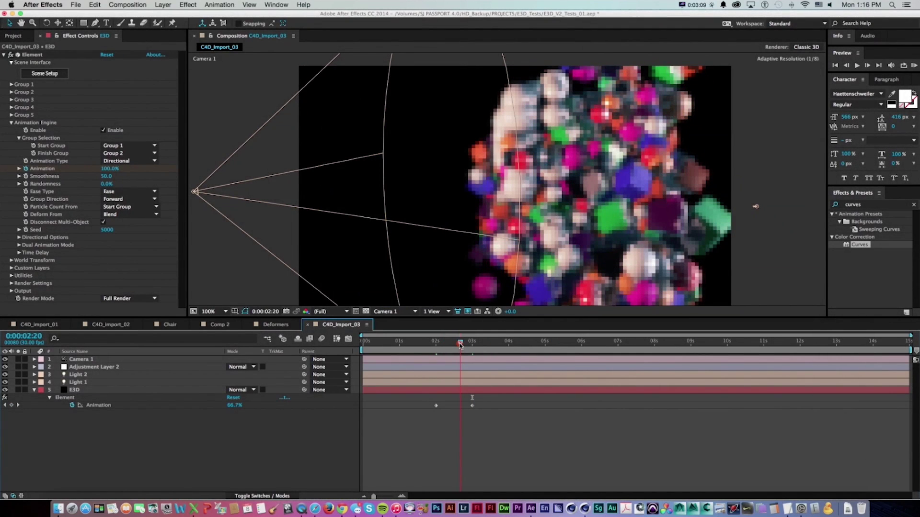
left_click_drag(461, 344, 471, 345)
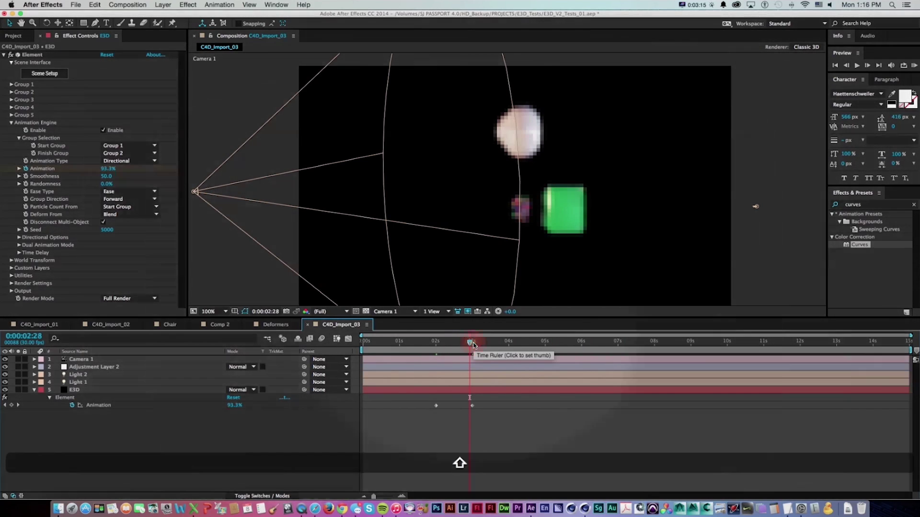
left_click(472, 344)
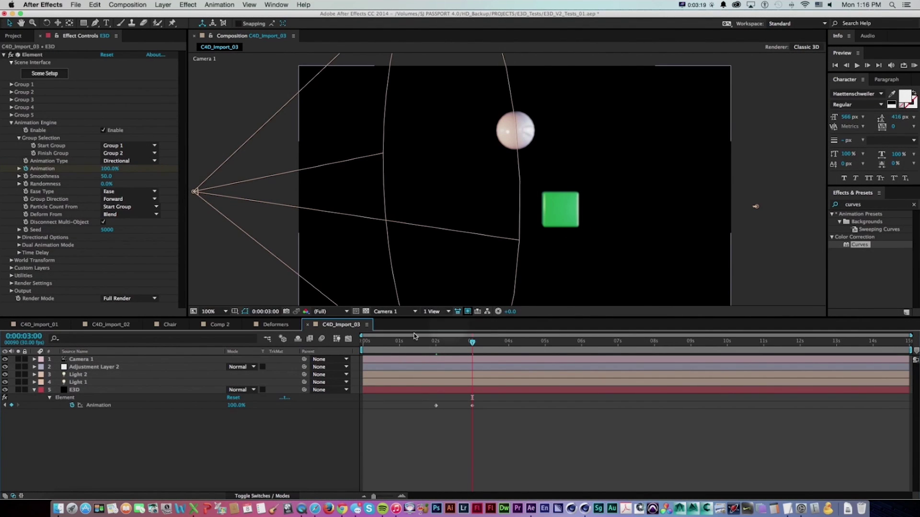
Step: Expand Camera 1's Camera Options and set a Focus Distance keyframe at 0:00:02:00
left_click(85, 359)
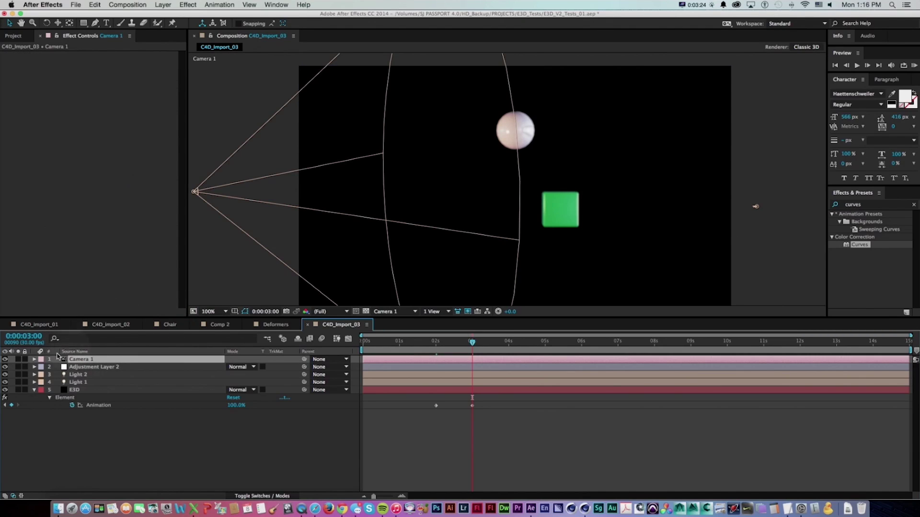
left_click(34, 359)
left_click(42, 367)
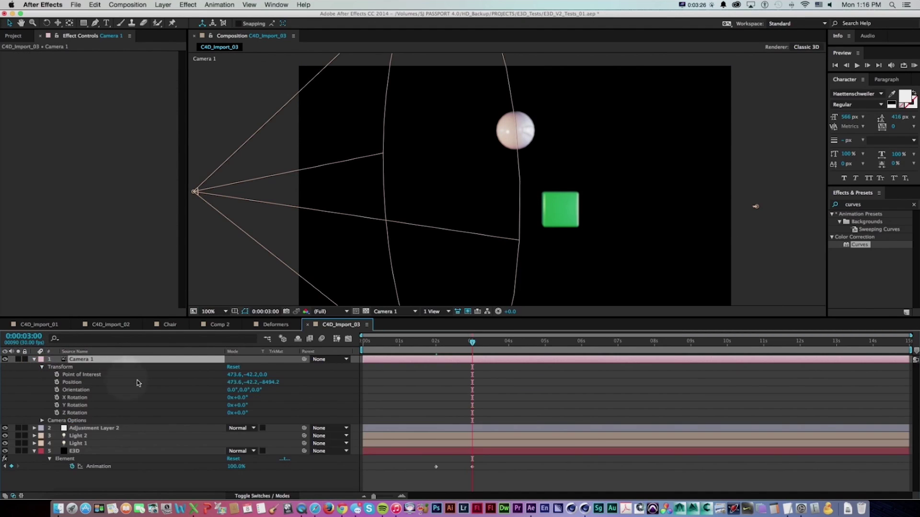
key("a")
key("a")
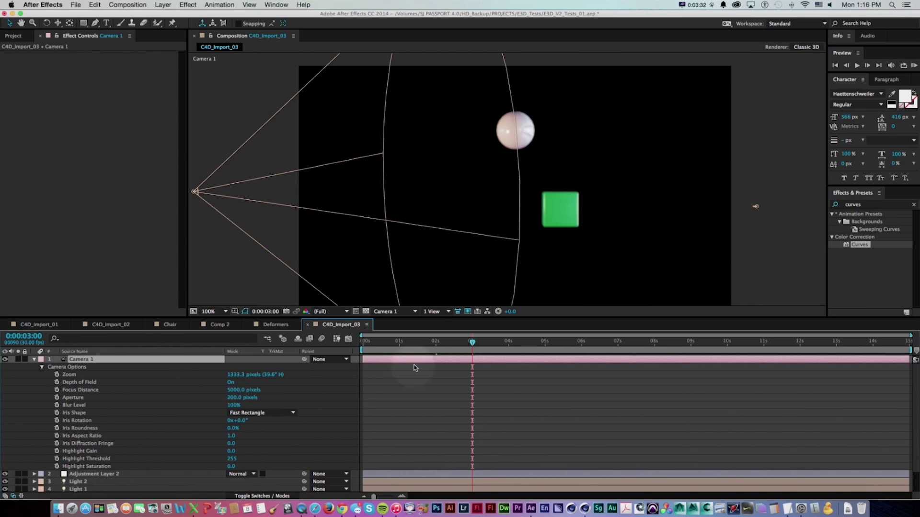
scroll(413, 391, "down", 3)
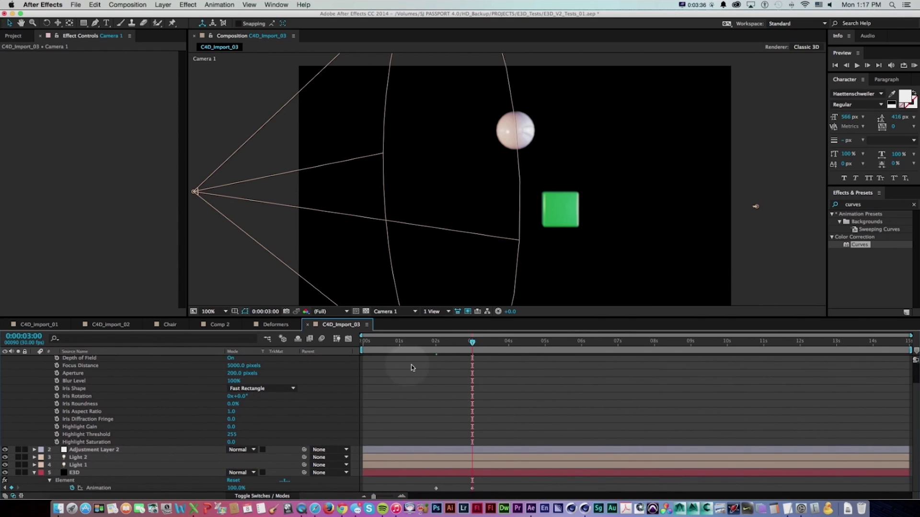
left_click(432, 341)
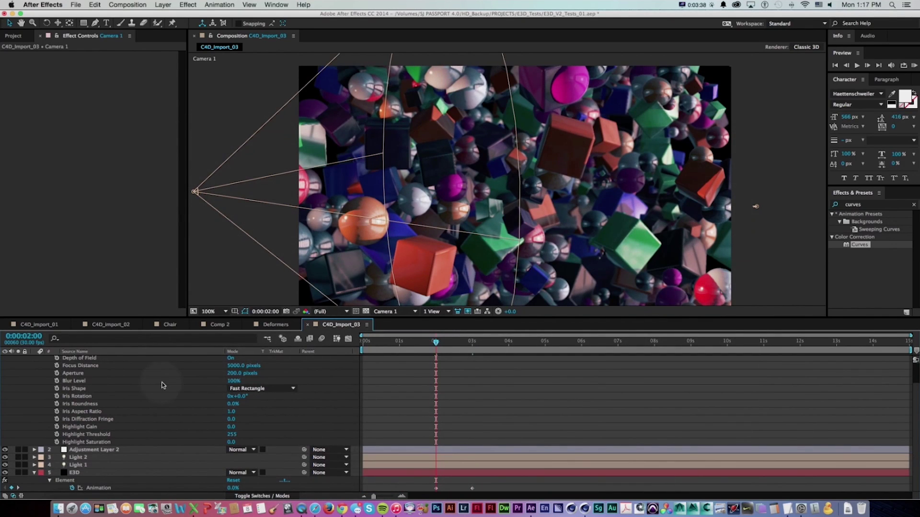
scroll(160, 383, "up", 3)
left_click(56, 390)
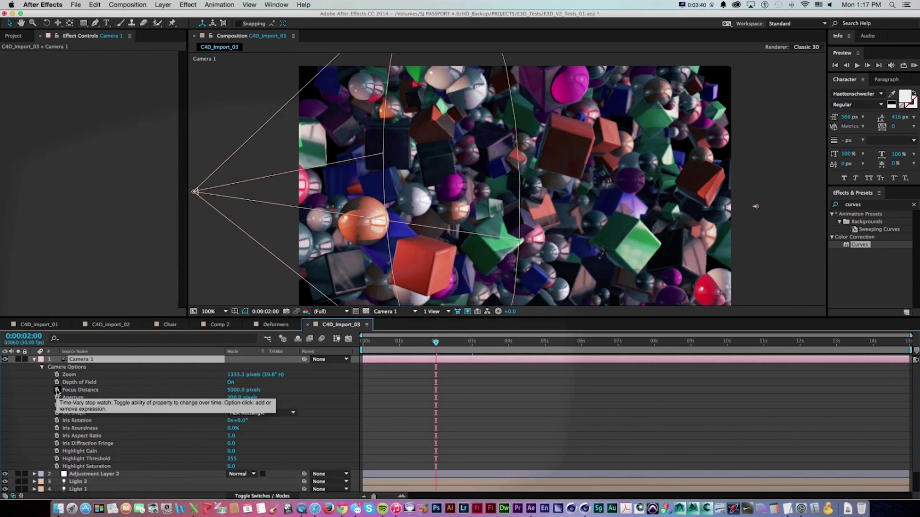
Step: Show the E3D layer's Focus output and keyframe Camera 1's Focus Distance at 6327 pixels at 0:00:03:00
scroll(467, 363, "down", 3)
left_click(472, 342)
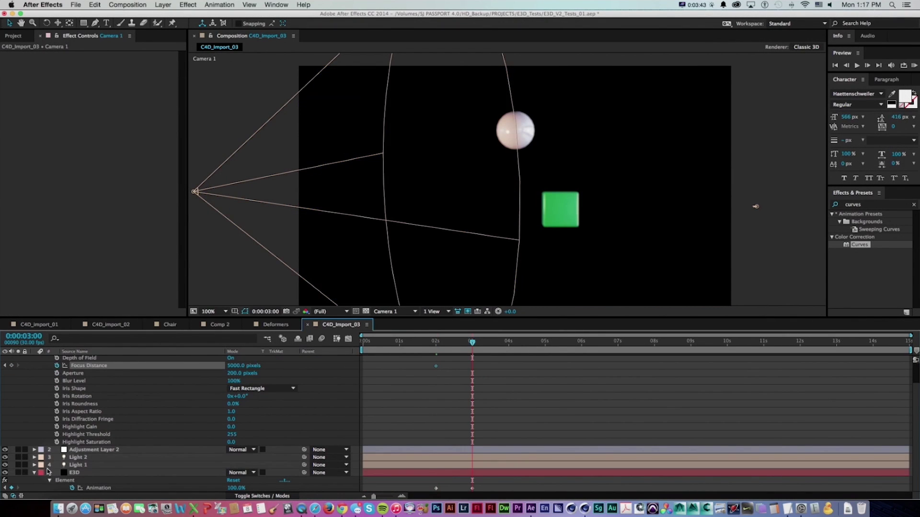
left_click(74, 473)
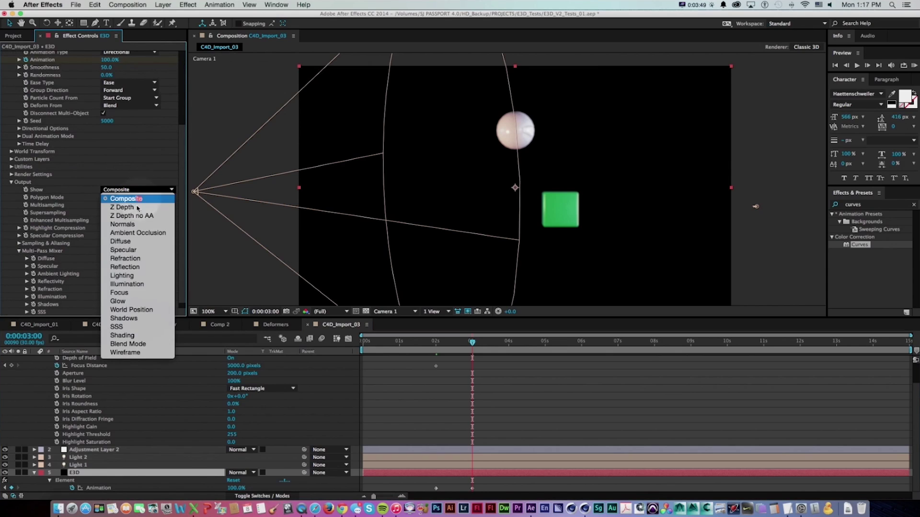
left_click(119, 292)
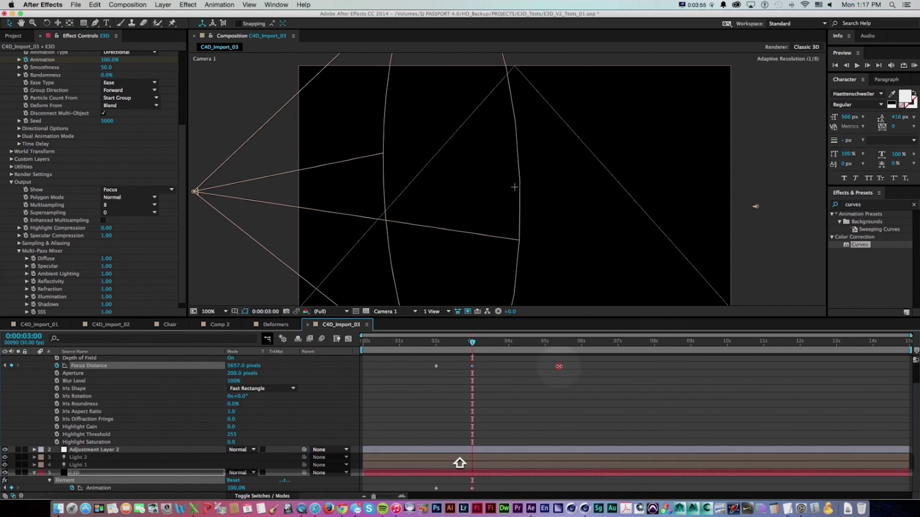
left_click_drag(559, 366, 554, 369)
left_click_drag(259, 368, 229, 367, "shift")
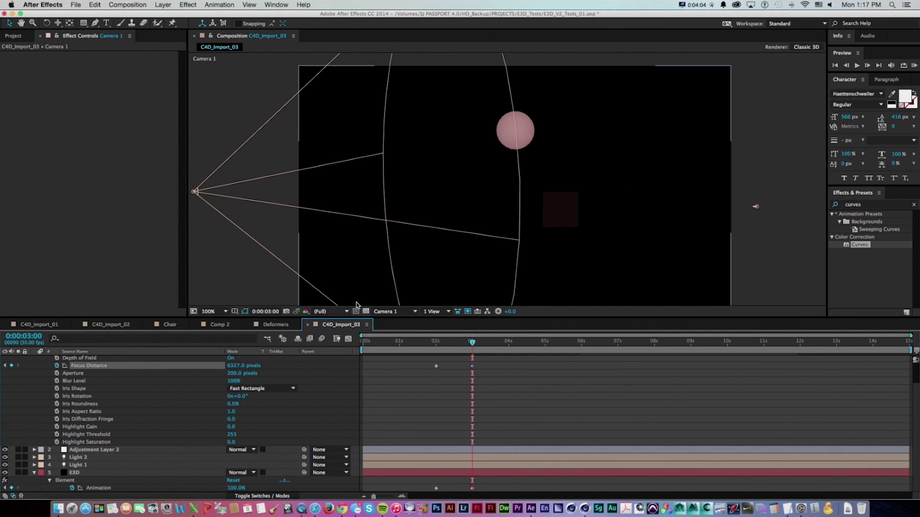
Step: Apply Easy Ease In to the Focus Distance keyframe at 0:00:03:00 and ease the keyframe at 0:00:02:00
right_click(473, 366)
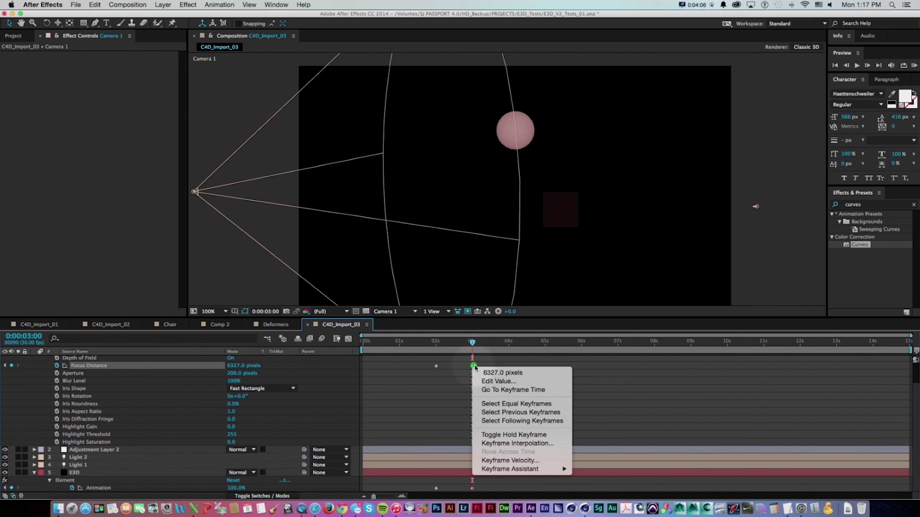
mouse_move(510, 469)
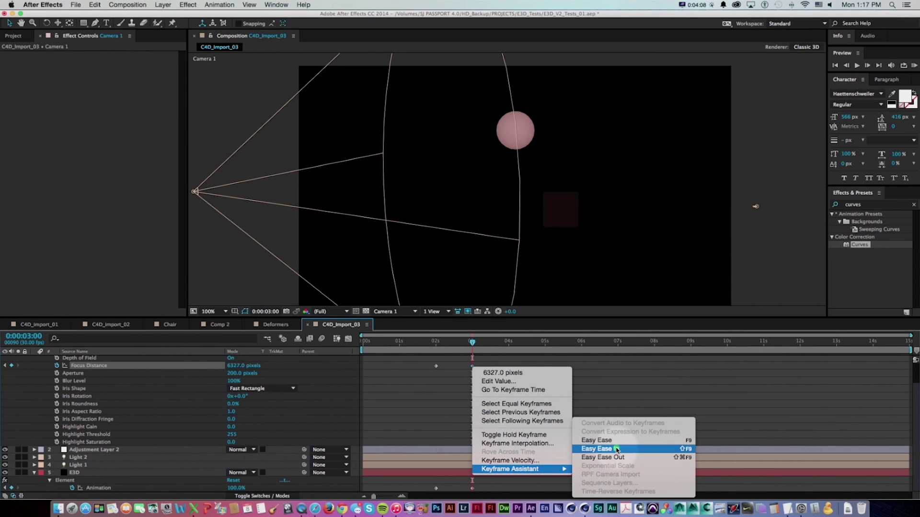
left_click(616, 450)
right_click(436, 366)
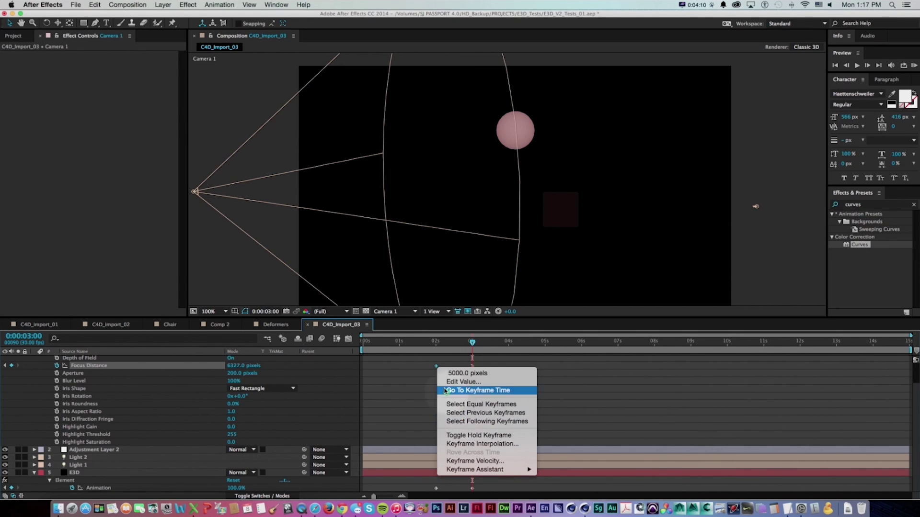
mouse_move(484, 469)
left_click(576, 450)
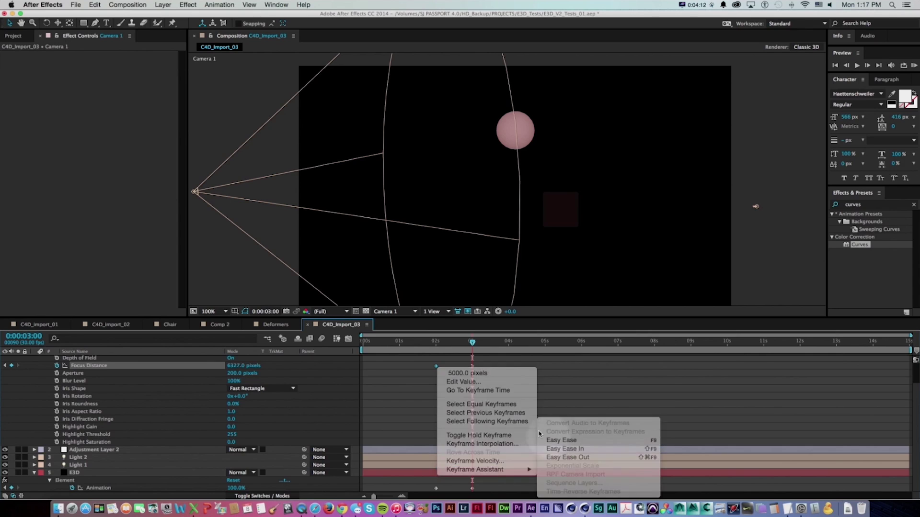
Step: Switch the E3D layer's Output Show option to Composite and scrub the transition between two and three seconds
left_click(74, 473)
left_click_drag(183, 223, 186, 309)
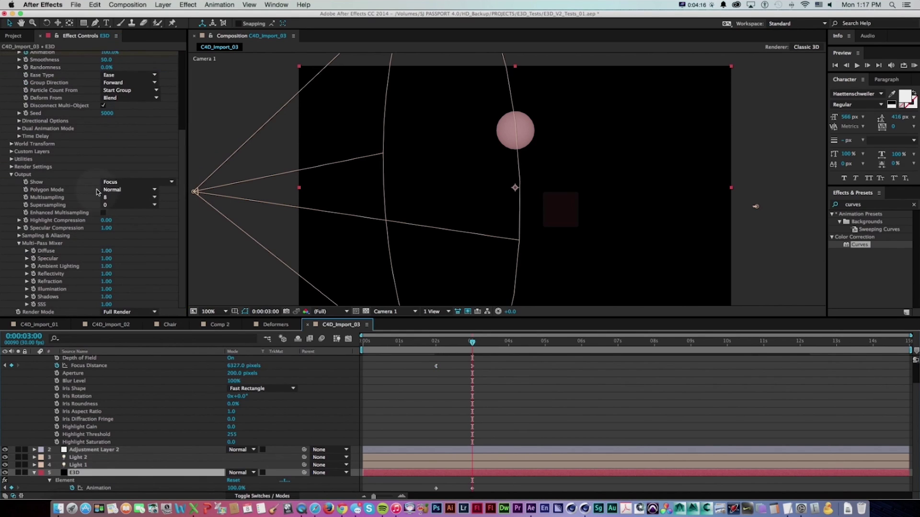
left_click(113, 185)
left_click(115, 192)
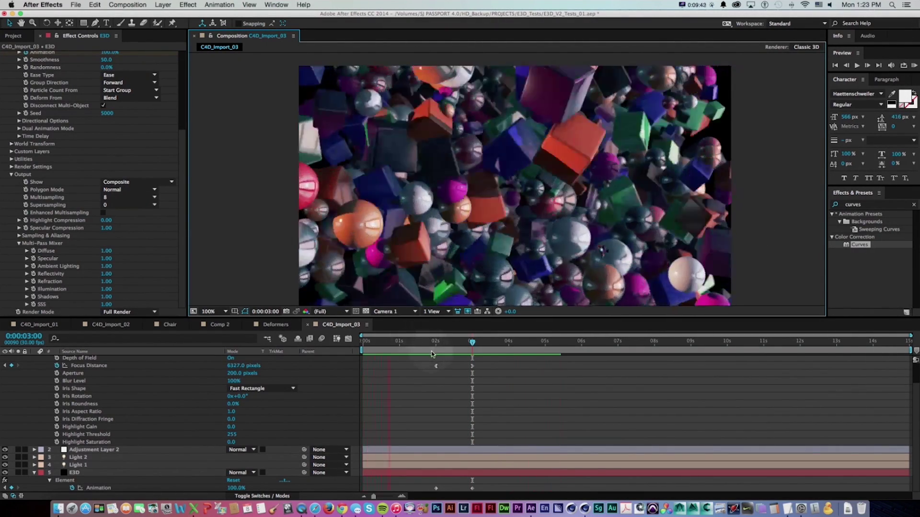
key("space")
left_click_drag(436, 345, 481, 351)
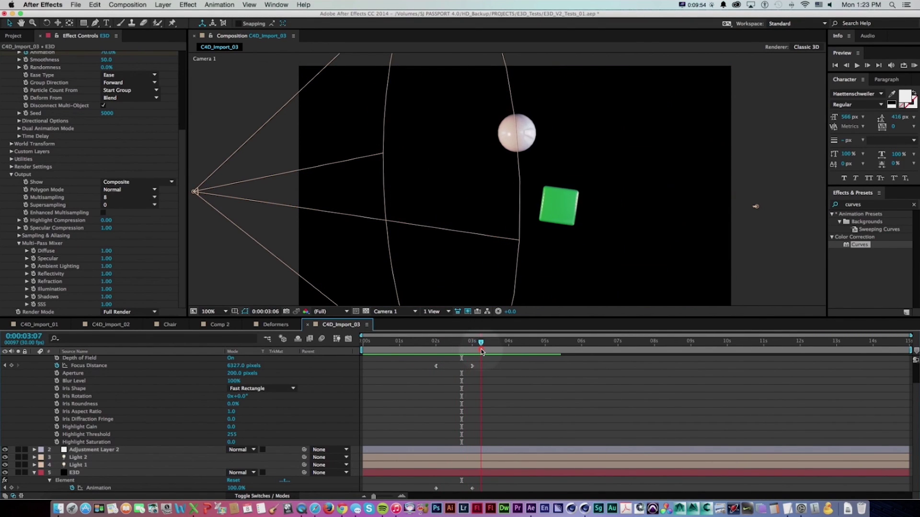
Step: Switch to Cinema 4D, scrub the source sphere and cube animation through to frame 73, and return to After Effects
key("super+Tab")
key("super+Tab")
key("super+Tab")
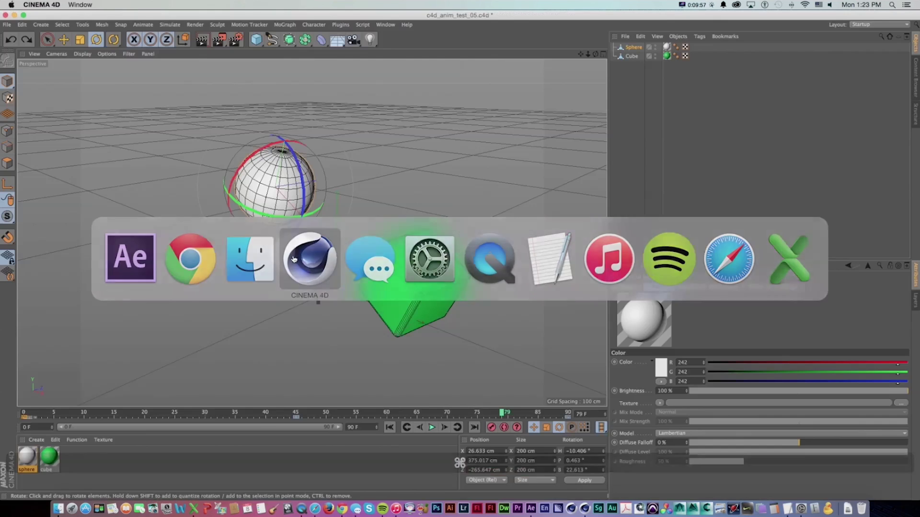
left_click_drag(93, 415, 464, 415)
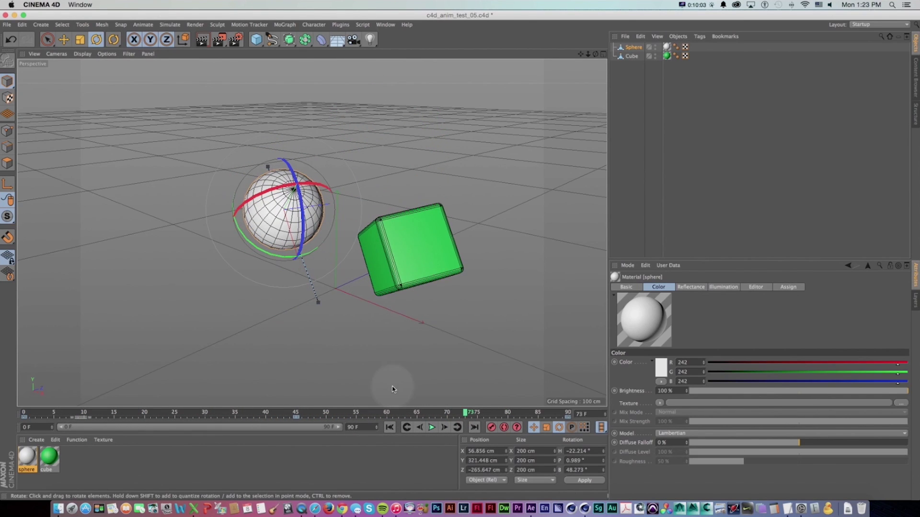
key("super+Tab")
Step: Set the E3D layer's Multisampling to 16 and Supersampling to 4 in its Output settings
left_click_drag(425, 345, 473, 347)
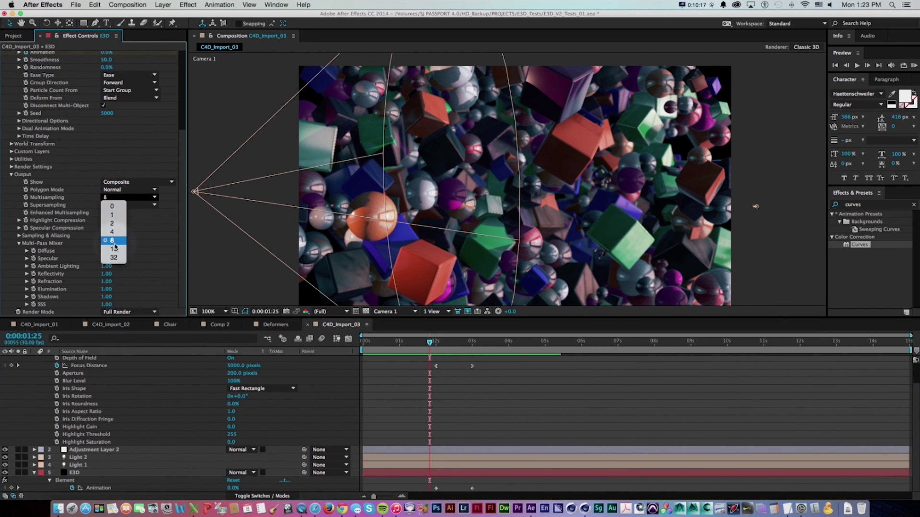
left_click(113, 248)
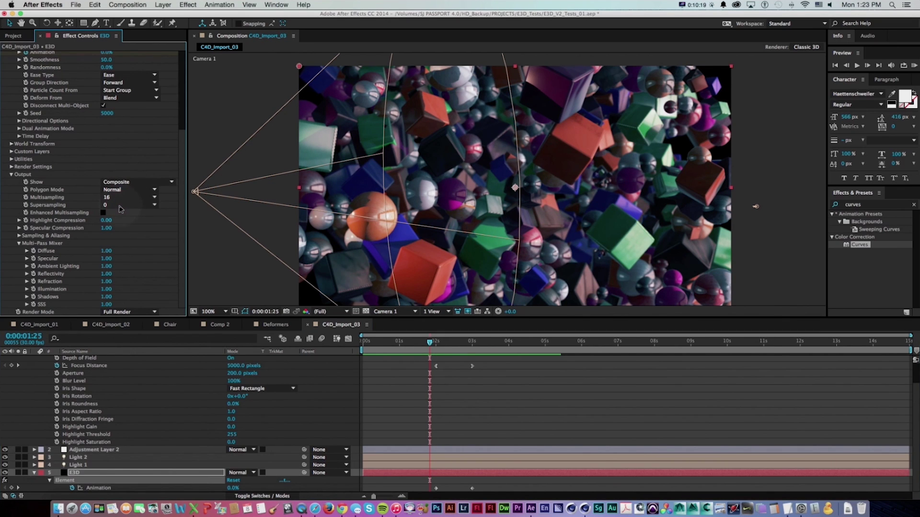
left_click(119, 205)
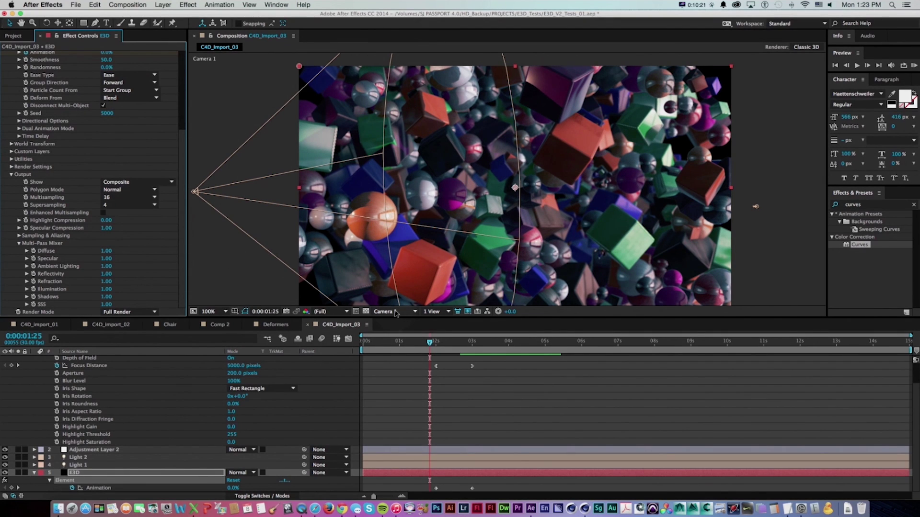
Step: Collapse all layer properties, then enable motion blur on the E3D layer and hide the layer controls in the viewer
key("u")
key("u")
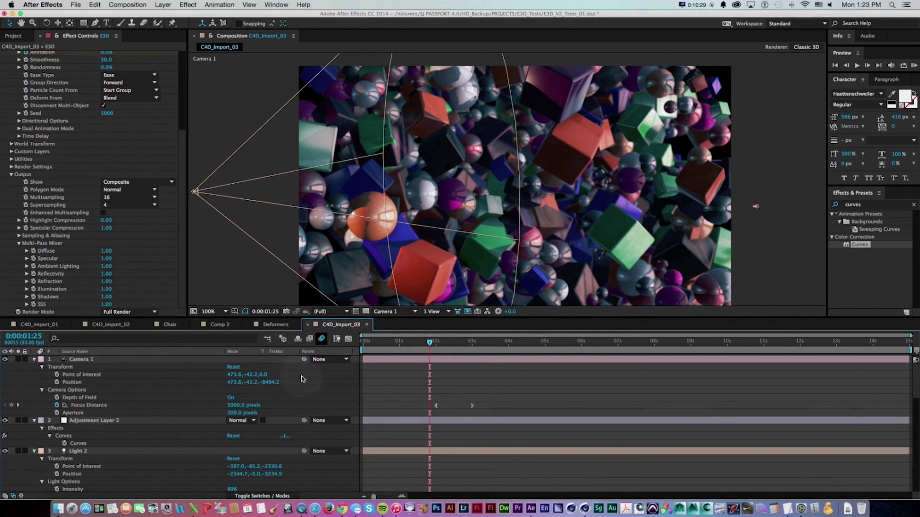
key("u")
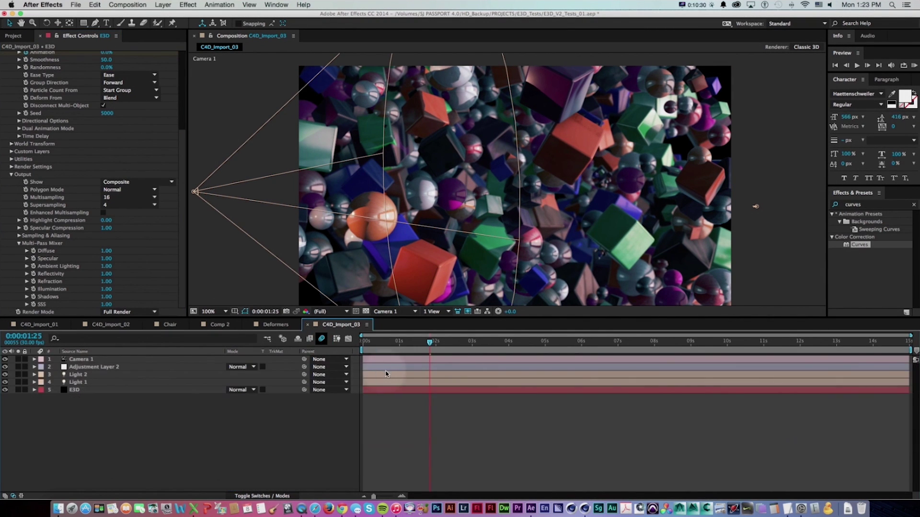
key("F4")
left_click(262, 391)
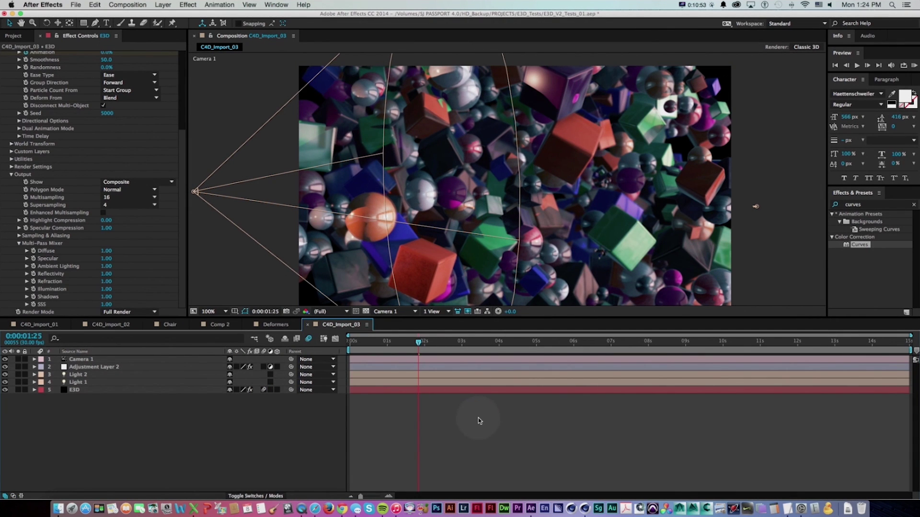
key("super+shift+h")
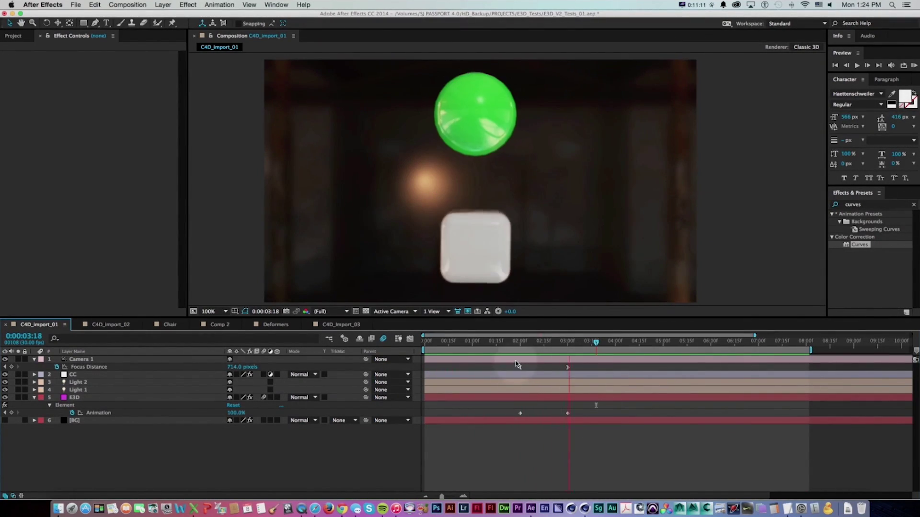
Step: Examine the E3D layer's Baked Animation loop settings in the C4D_Import_01 composition and scrub through its animation
key("space")
mouse_move(490, 344)
left_mouse_down()
mouse_move(669, 347)
mouse_move(457, 347)
mouse_move(570, 348)
mouse_move(460, 343)
mouse_move(493, 345)
mouse_move(477, 344)
left_mouse_up()
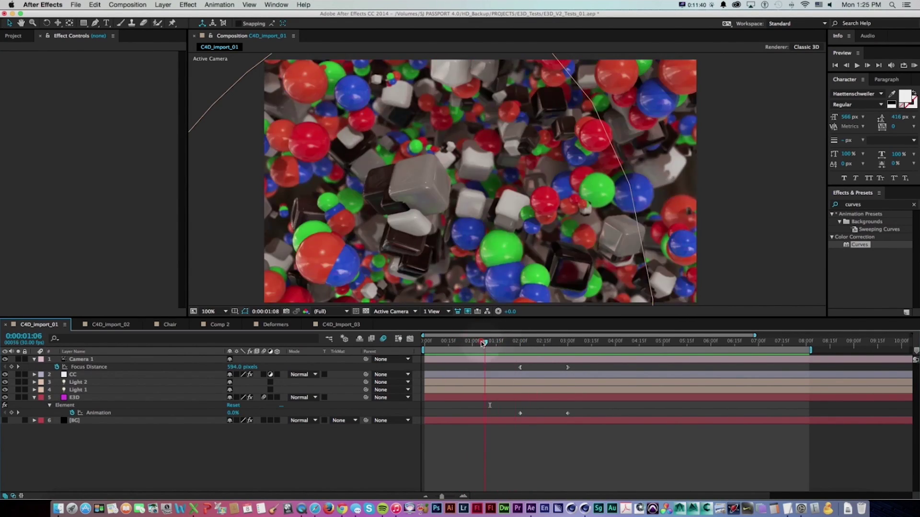
left_click(89, 399)
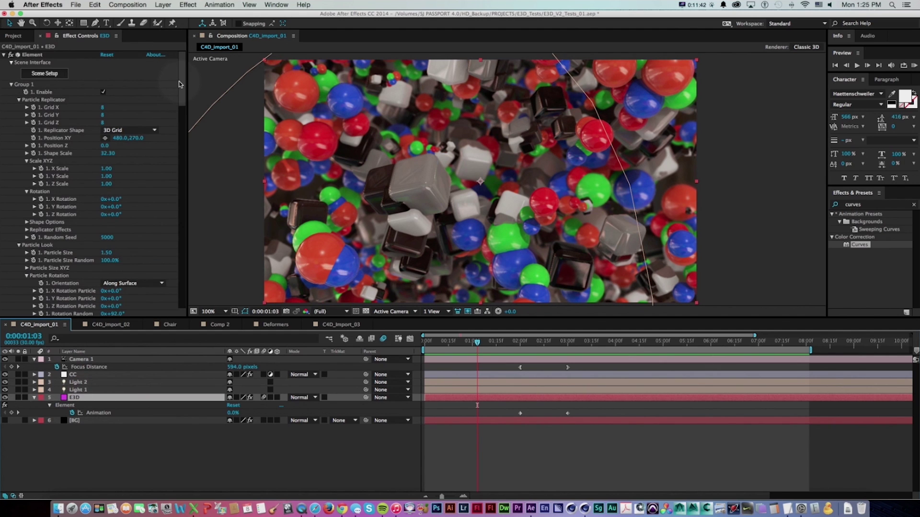
left_click_drag(181, 84, 185, 117)
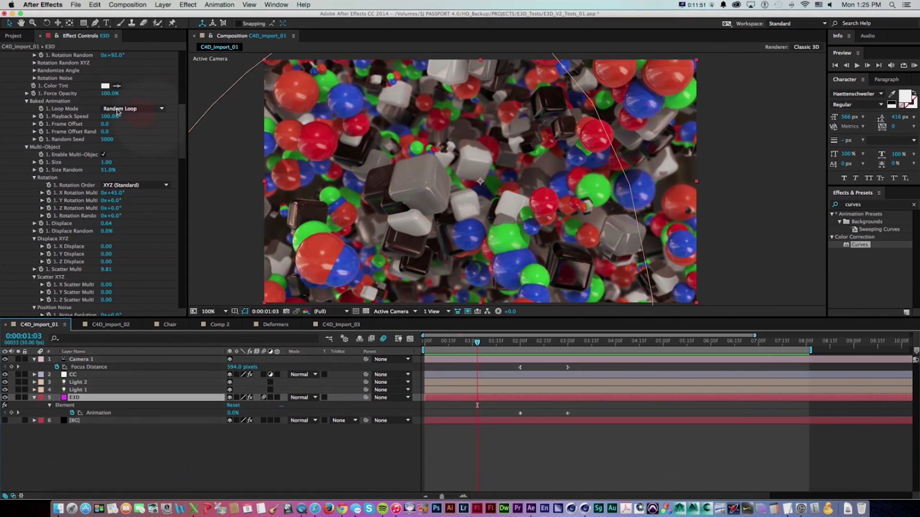
left_click_drag(442, 344, 624, 345)
left_click_drag(540, 341, 483, 340)
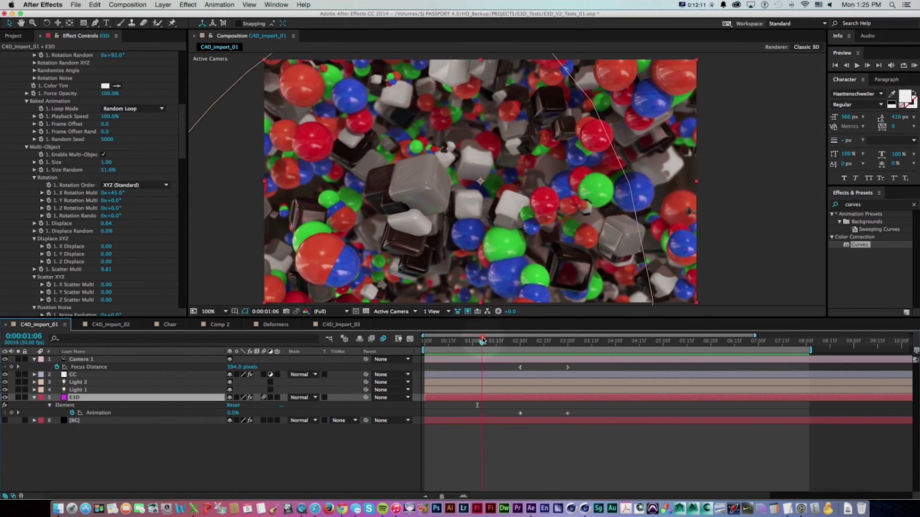
Step: Preview the C4D_Import_01 composition and scrub back and forth over the transition to the single model
key("KP_0")
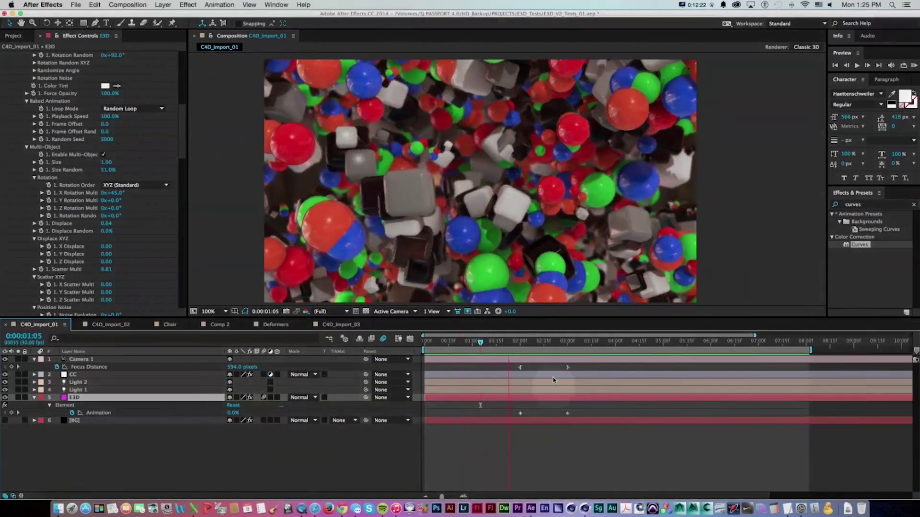
key("space")
left_click_drag(448, 344, 571, 346)
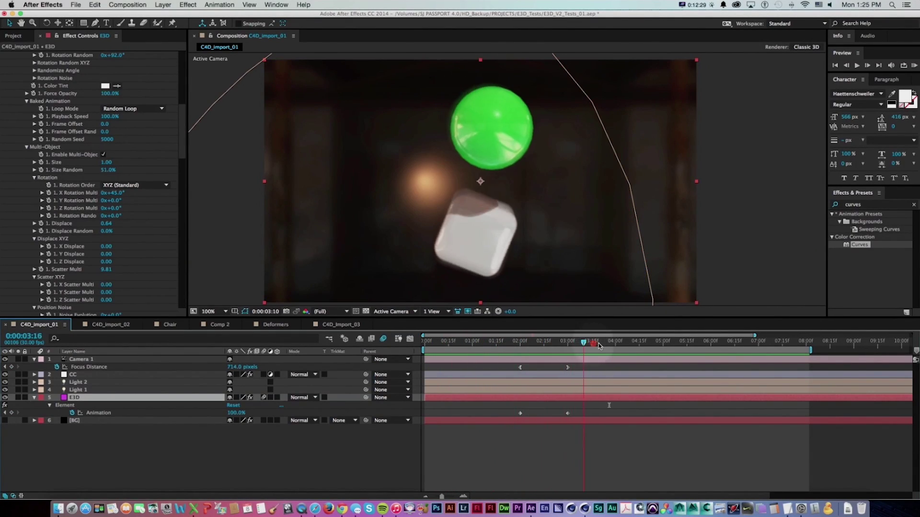
left_click_drag(579, 344, 523, 341)
Step: Replay the C4D_Import_01 preview, scrub the transition again and review the single model's animation past four seconds with layer controls hidden
key("KP_0")
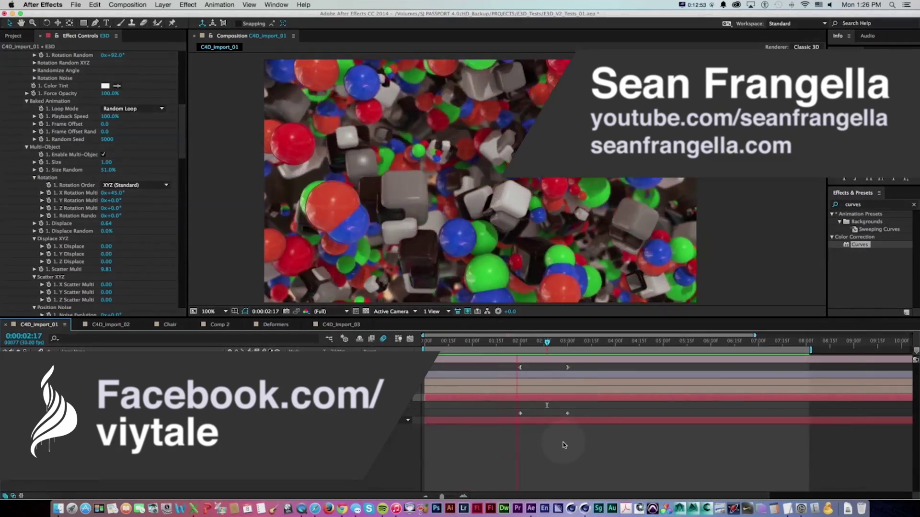
key("space")
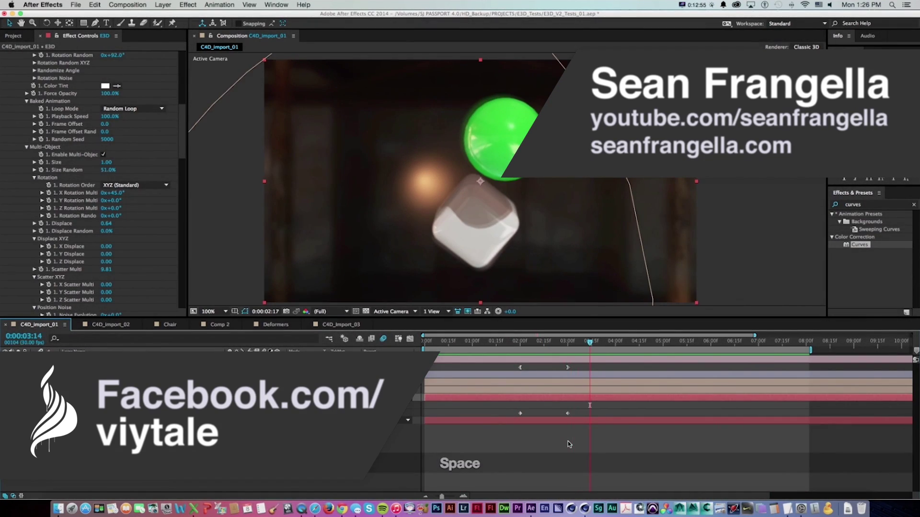
left_click_drag(476, 343, 557, 343)
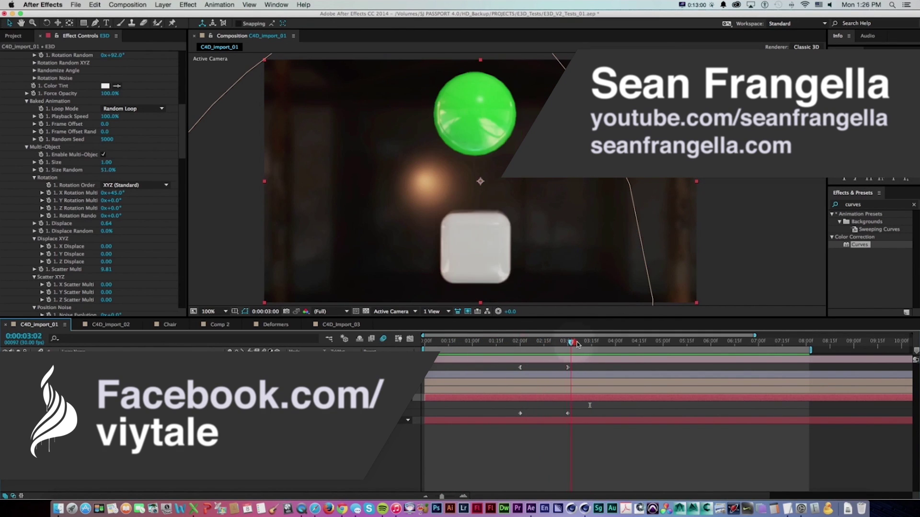
left_click_drag(524, 344, 549, 345)
key("shift+super+h")
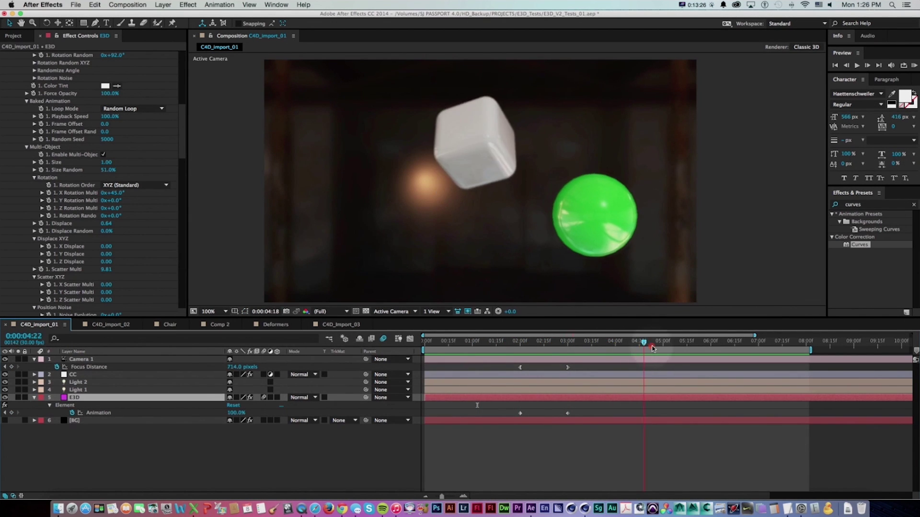
left_click_drag(684, 350, 706, 349)
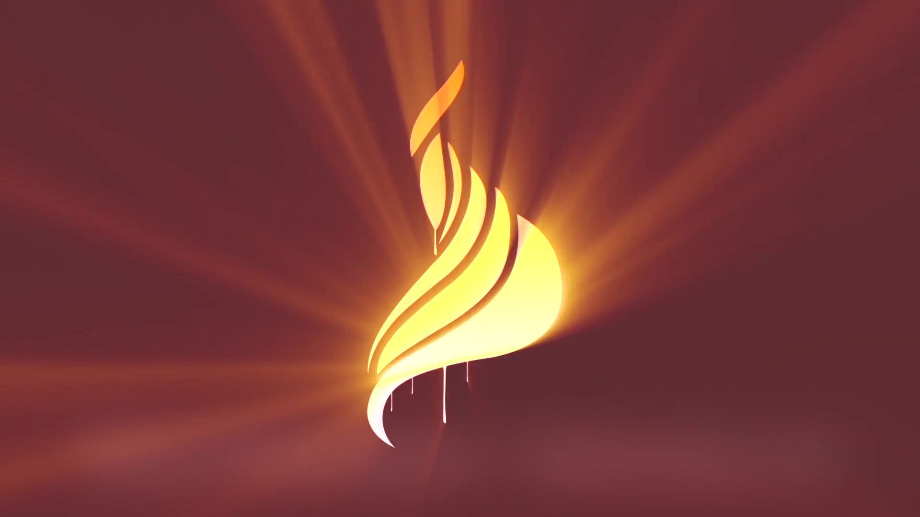